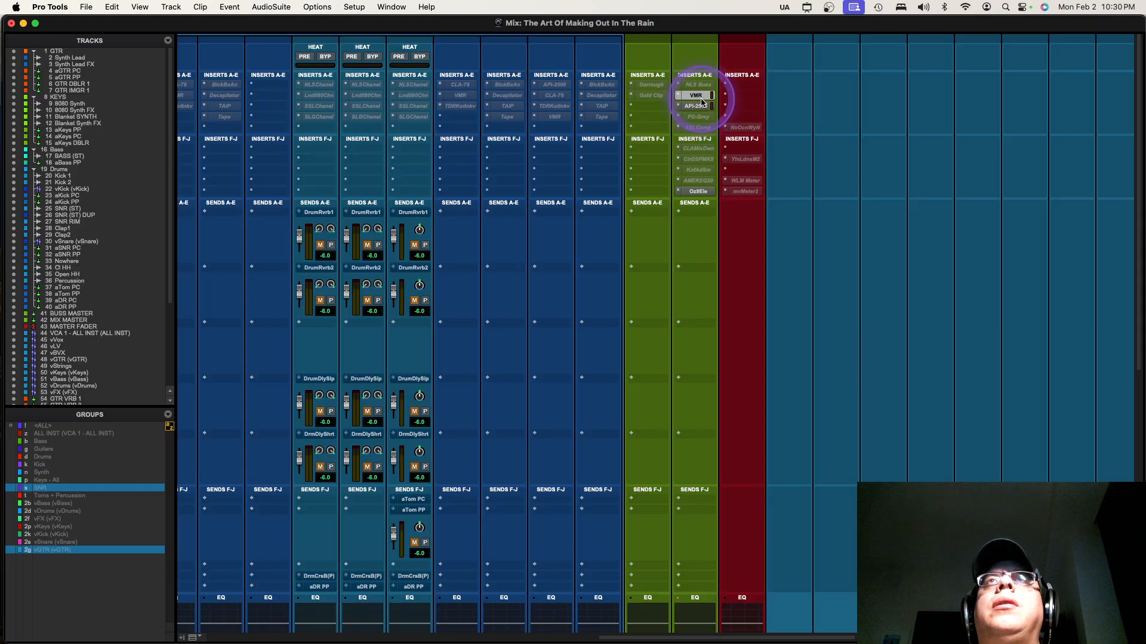
Review the VMR Virtual Mixbuss and API-2500 compressor inserts on the MIX MASTER track.
left_click(695, 95)
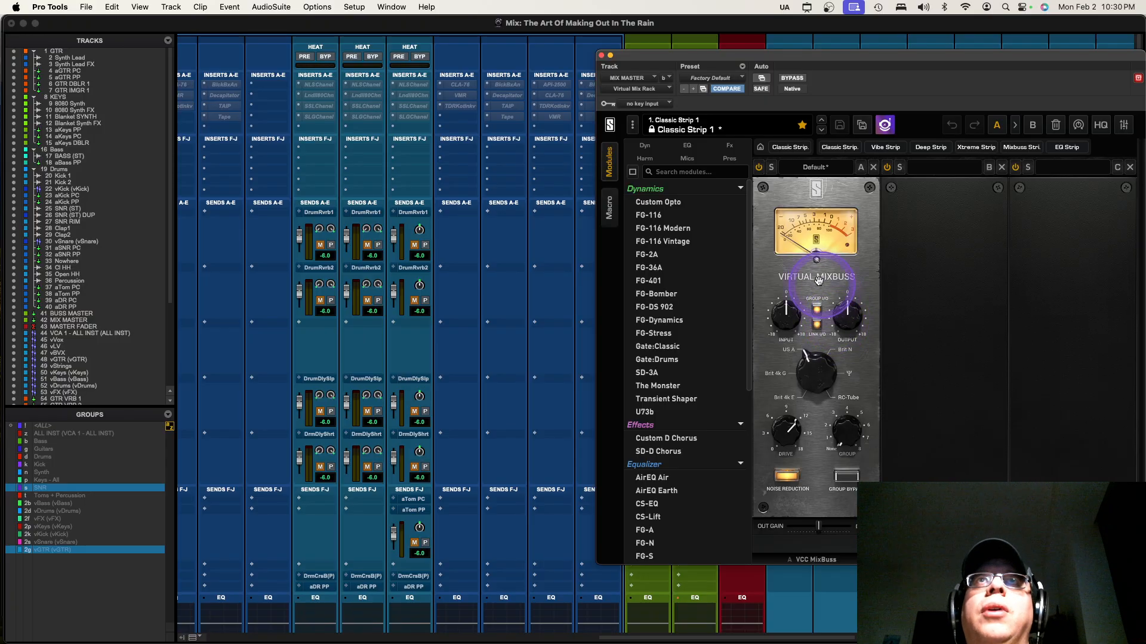
left_click(601, 56)
left_click(707, 106)
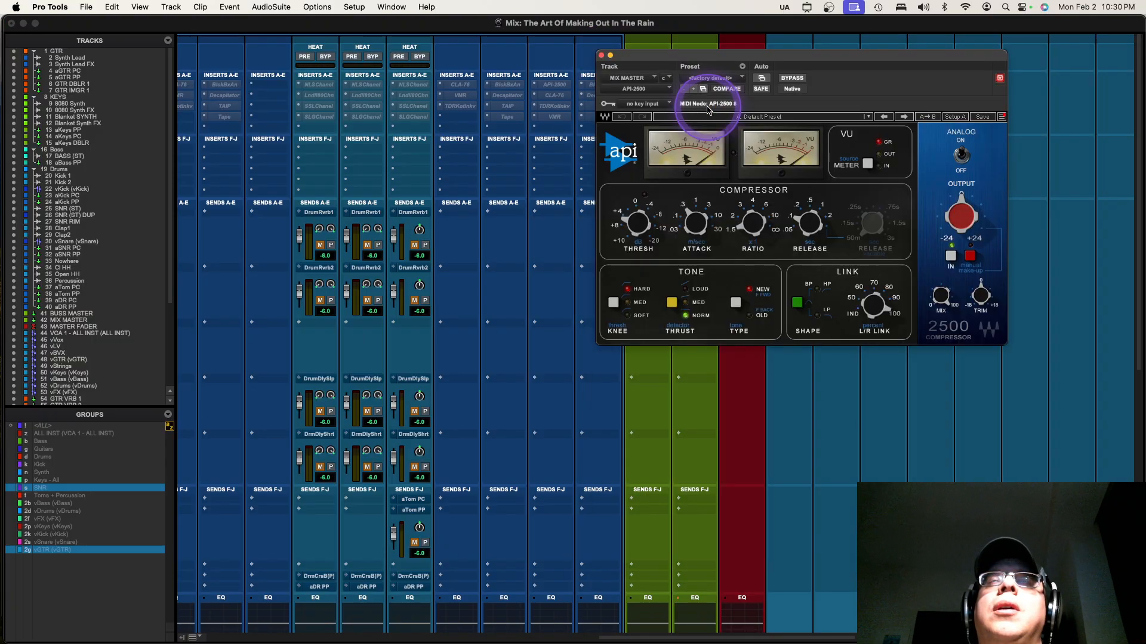
left_click(602, 55)
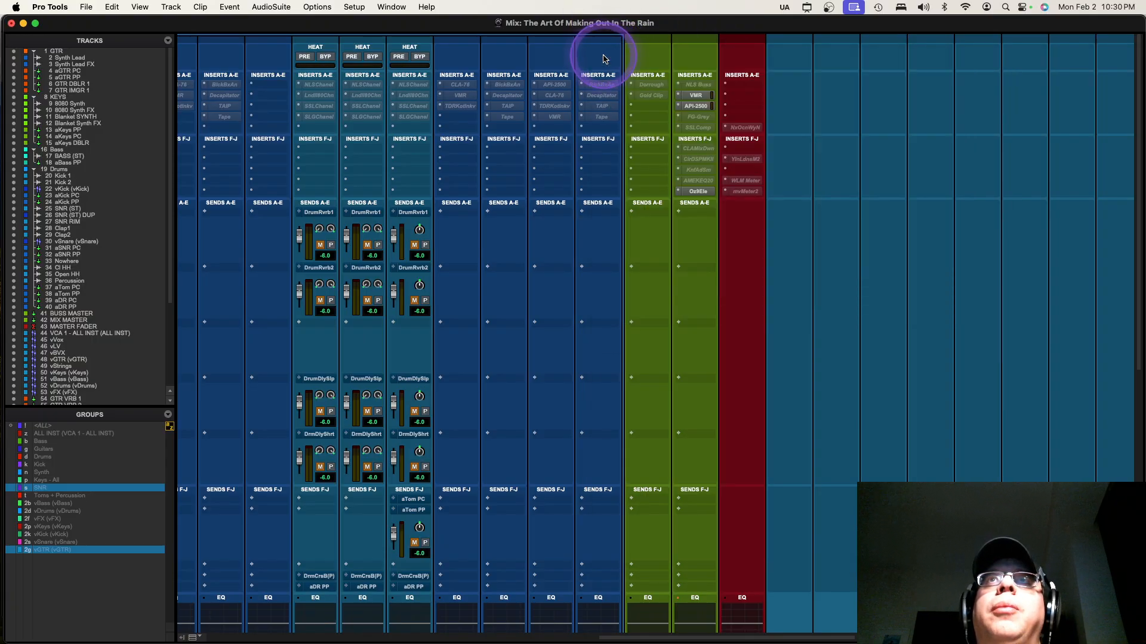
Enable Transient Emphasis in the MIX MASTER's Ozone 9 Elements Maximizer and raise its amount to 83 during playback.
left_click(698, 193)
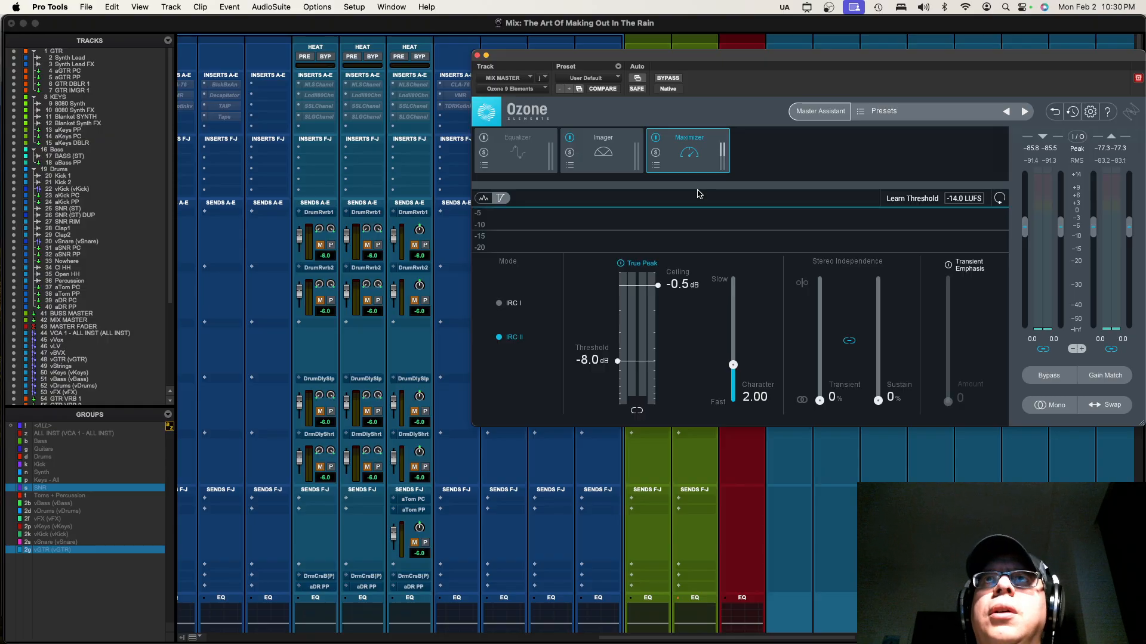
left_click(948, 265)
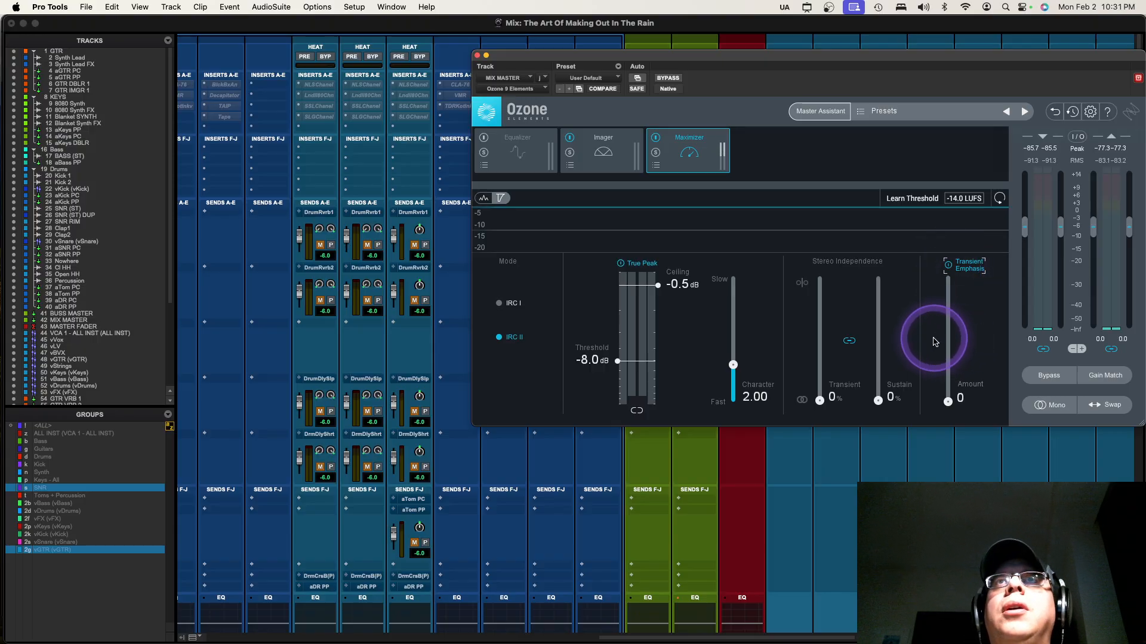
key("space")
left_click(948, 401)
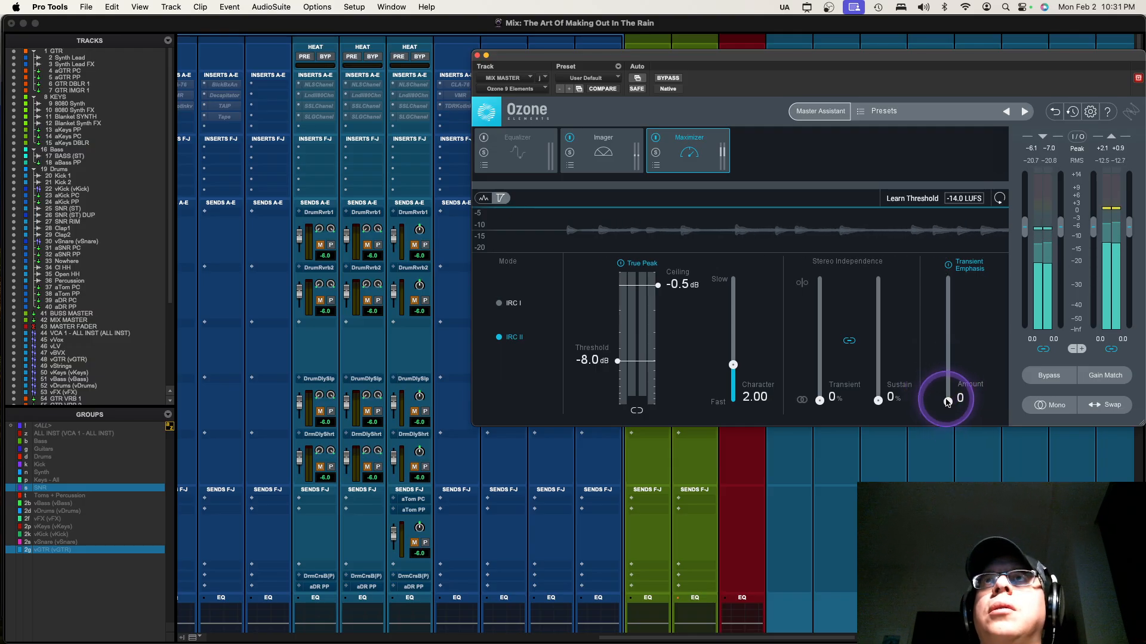
left_click_drag(947, 401, 948, 351)
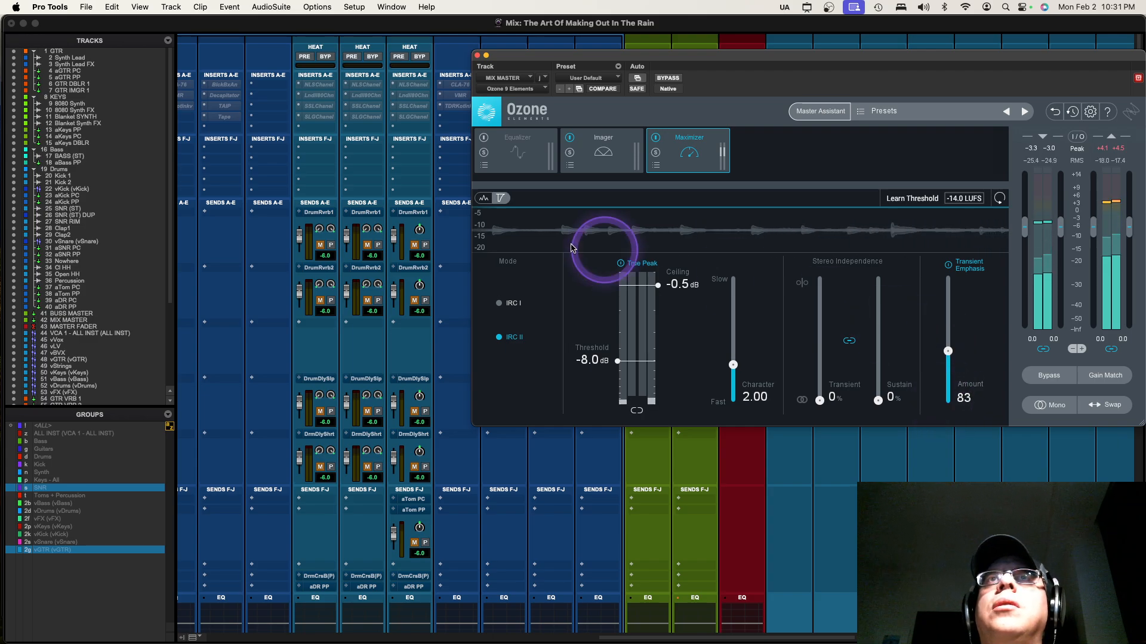
left_click(477, 55)
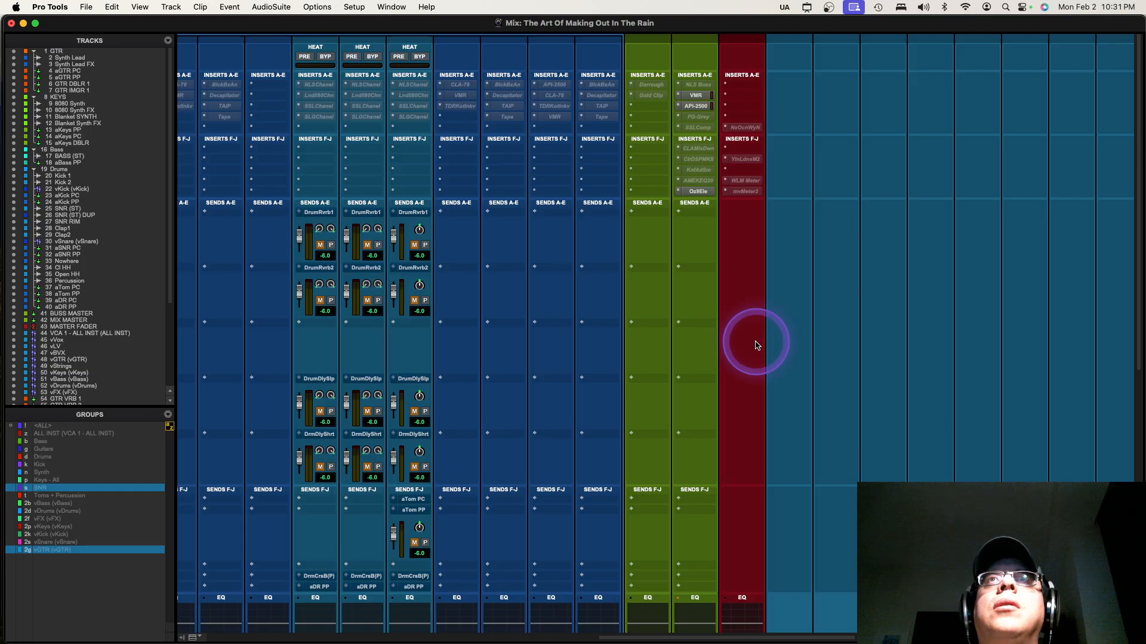
Find the kick channels in the mixer and mute the aKick PP track.
scroll(704, 412, "left", 15)
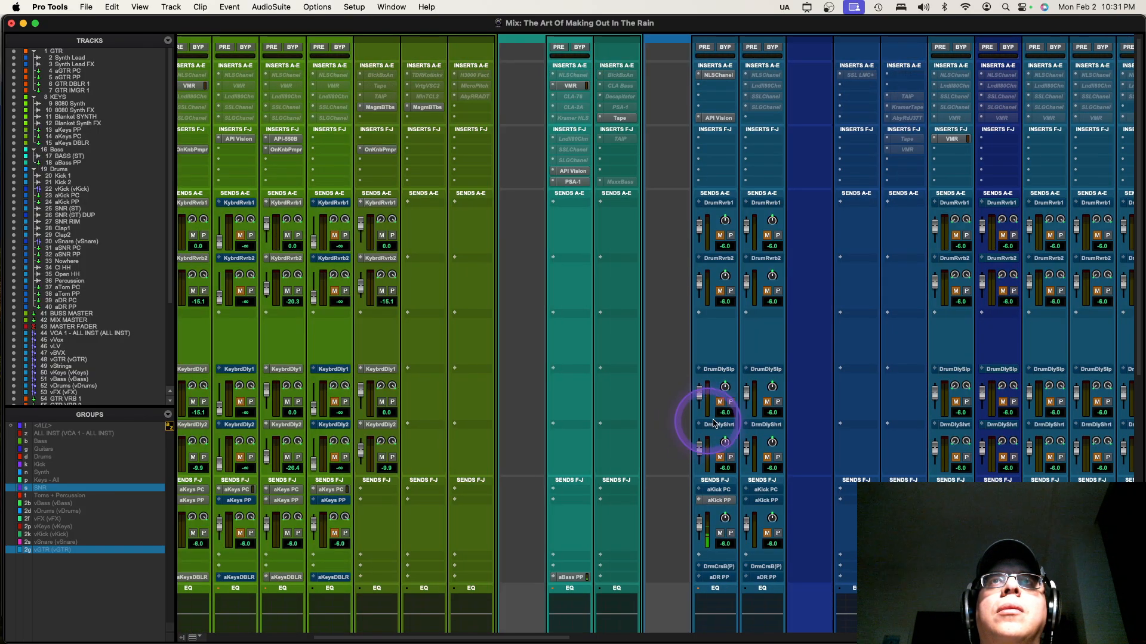
scroll(714, 424, "down", 8)
scroll(664, 396, "right", 8)
scroll(558, 379, "left", 6)
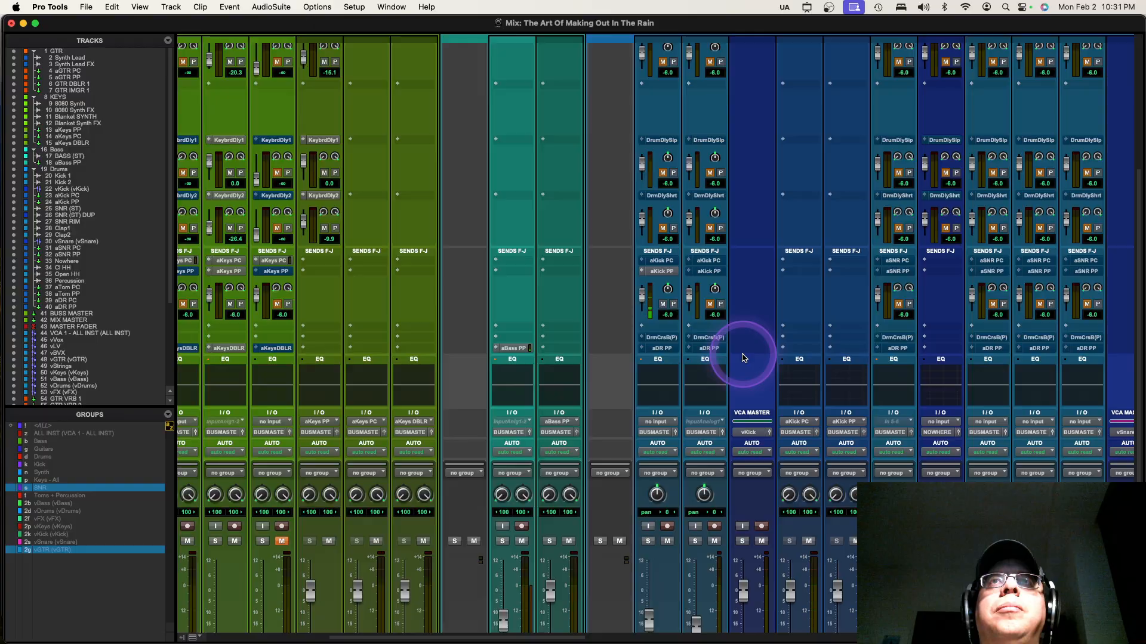
scroll(743, 358, "down", 5)
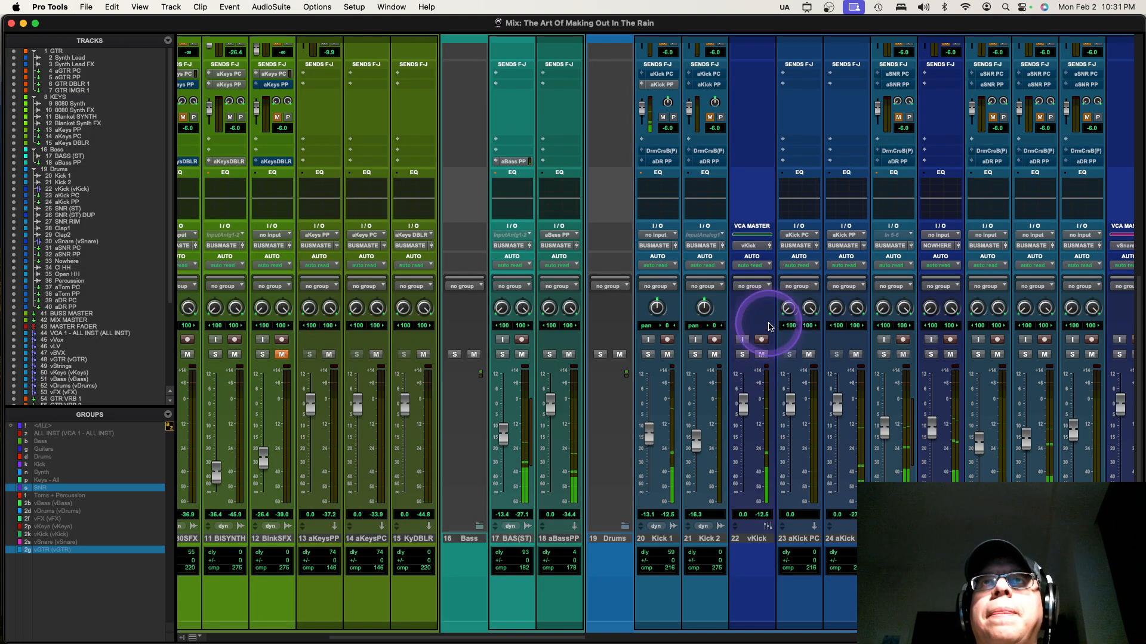
scroll(818, 325, "up", 3)
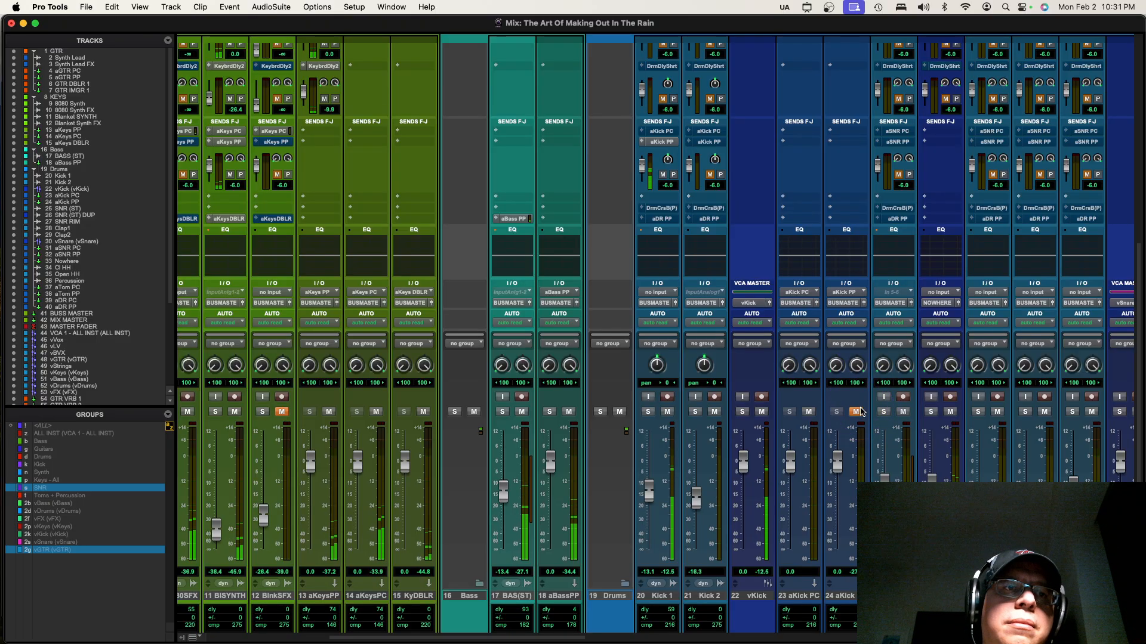
Check the Kick 1 channel's inserts and reset its volume fader to 0.0 dB.
scroll(721, 375, "up", 5)
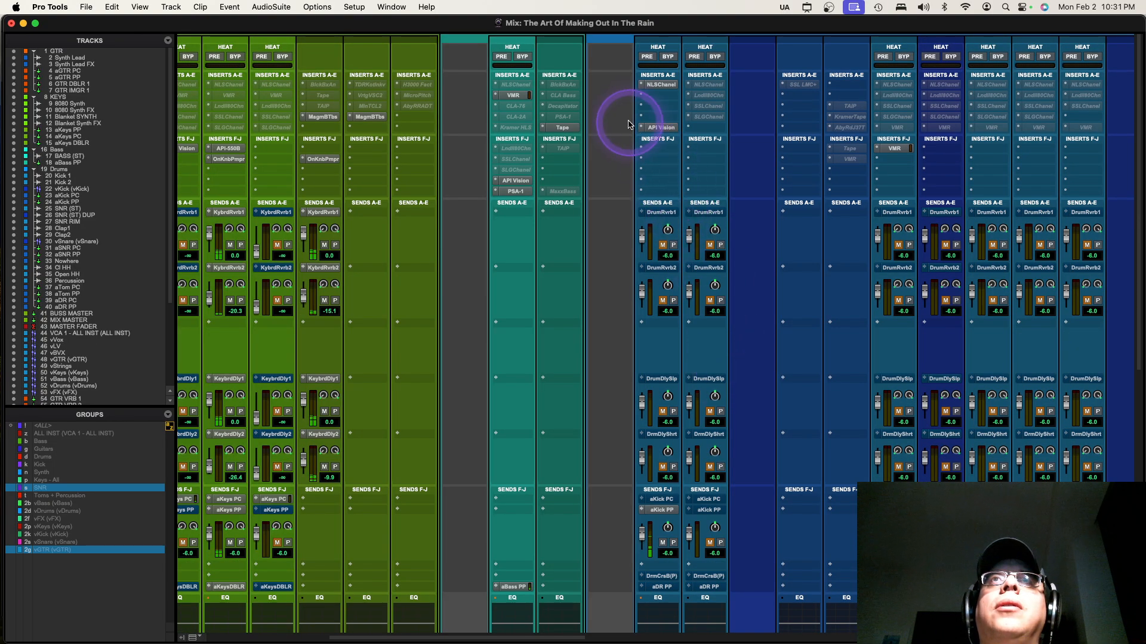
scroll(847, 311, "down", 6)
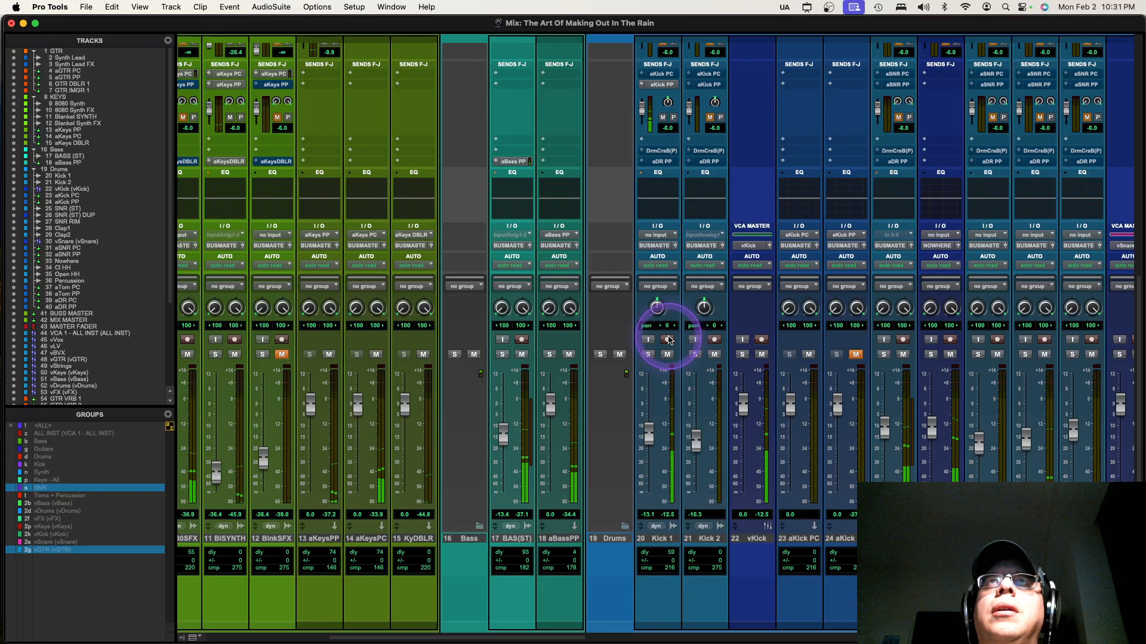
scroll(677, 206, "up", 6)
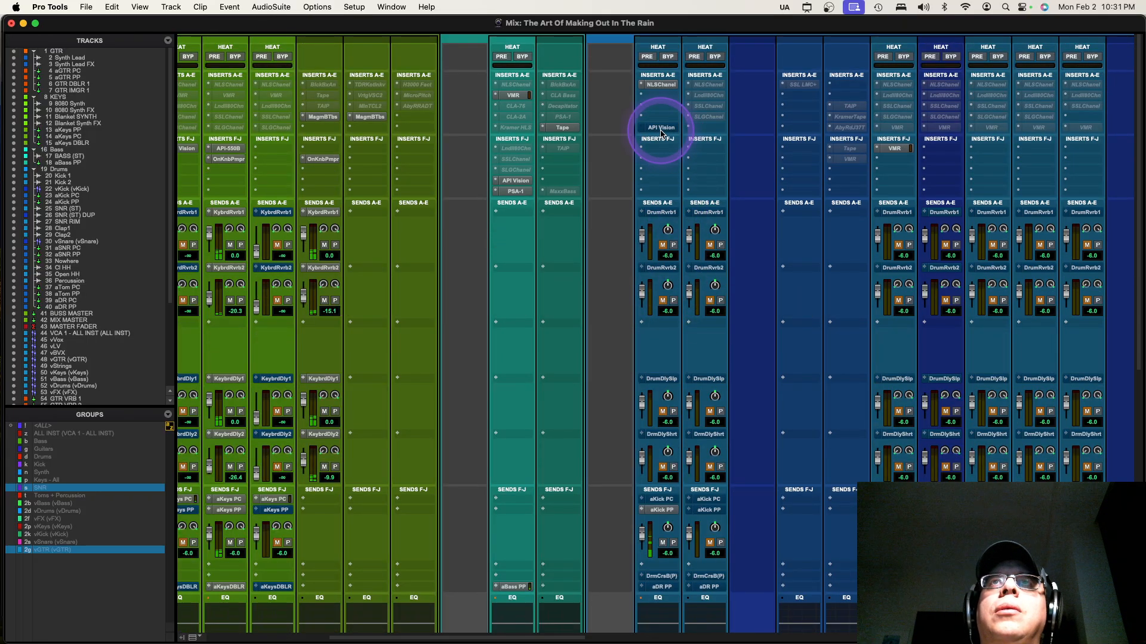
scroll(672, 302, "down", 6)
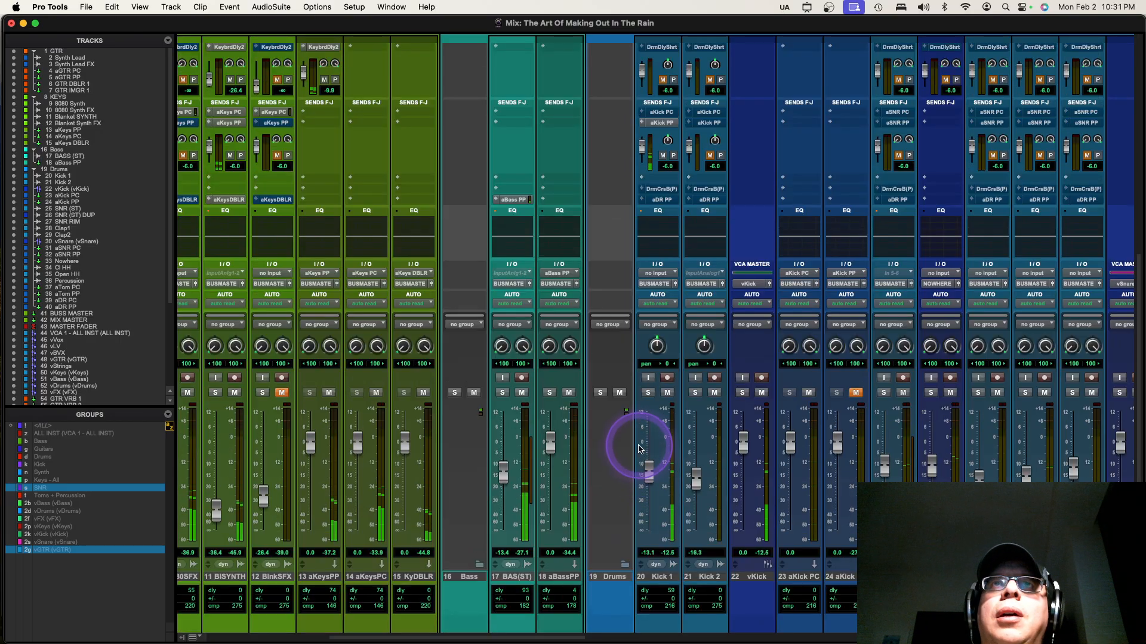
left_click(648, 477, "alt")
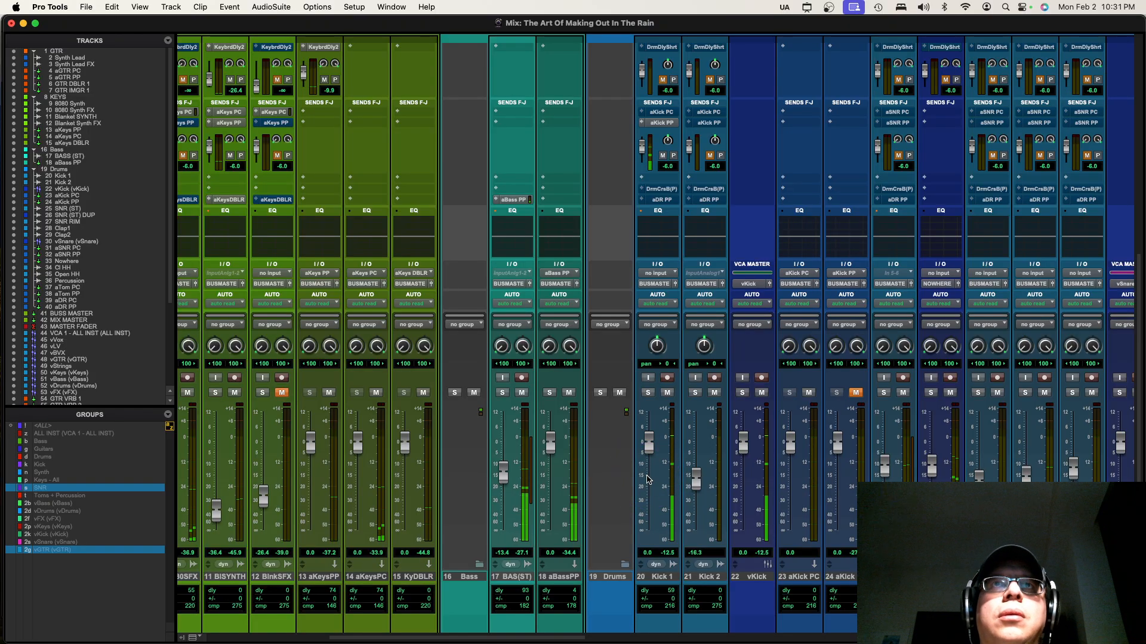
Examine the gate, compressor and EQ settings of the API Vision Channel Strip on Kick 1.
scroll(723, 332, "up", 6)
left_click_drag(659, 149, 661, 128)
left_click(661, 128)
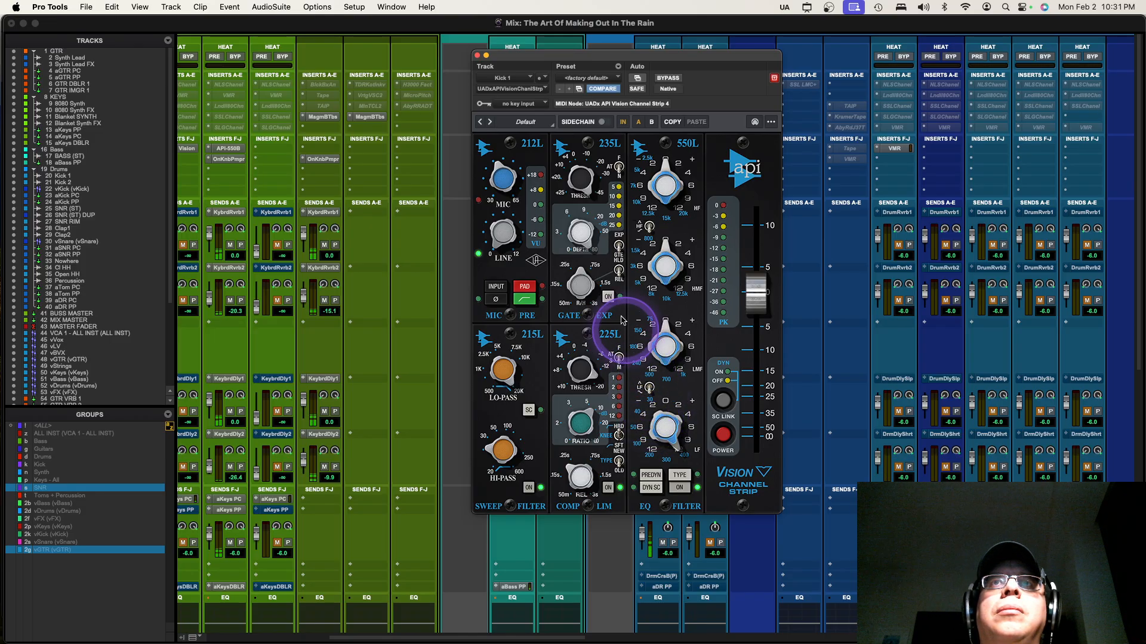
left_click(477, 54)
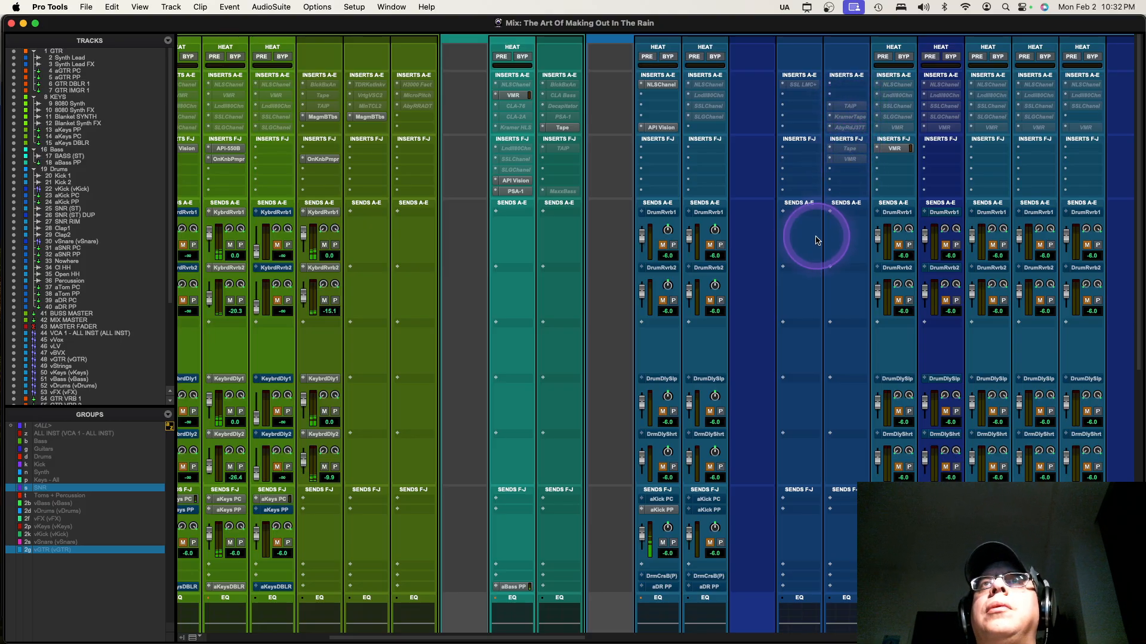
Replace the inactive VMR insert on aKick PP with the stereo Virtual Tape Machines plug-in.
scroll(815, 241, "down", 10)
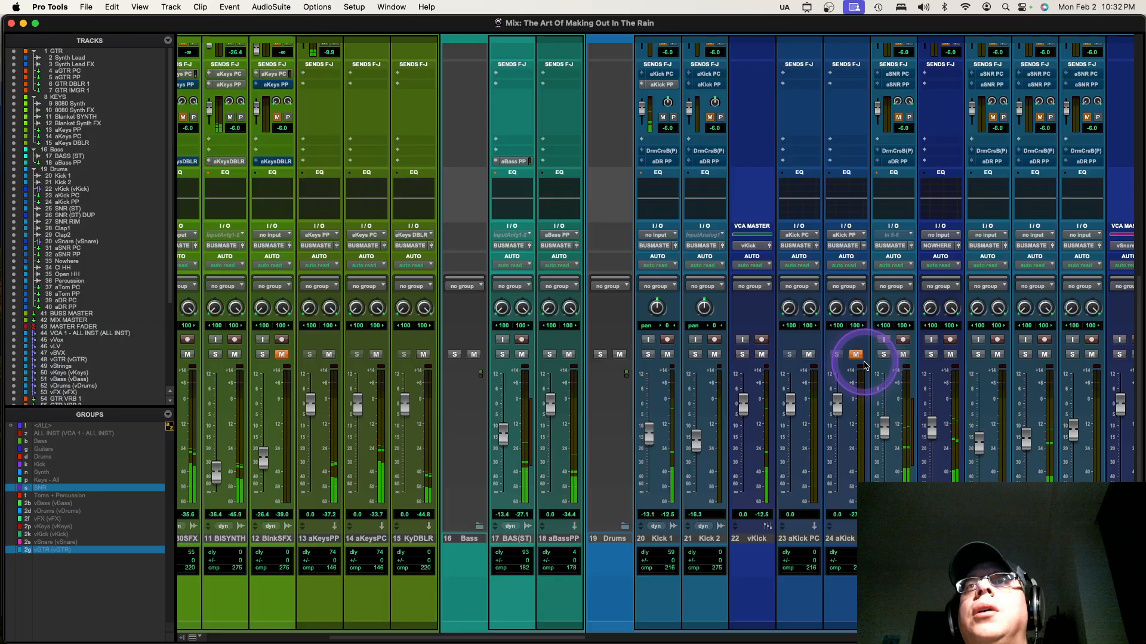
scroll(857, 356, "up", 10)
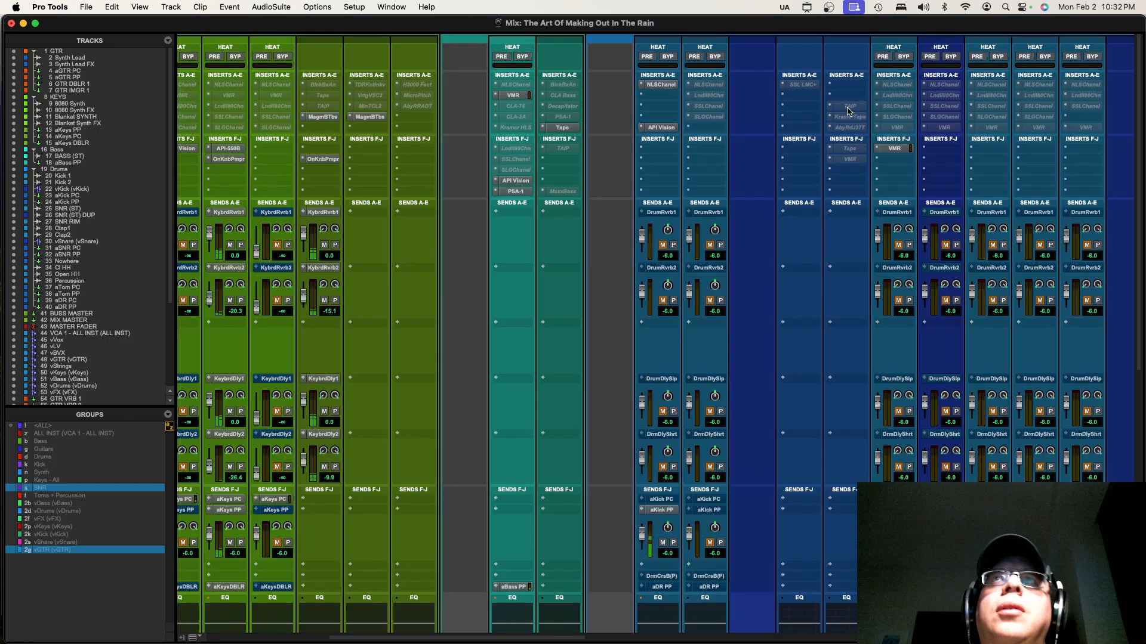
left_click_drag(848, 111, 841, 163)
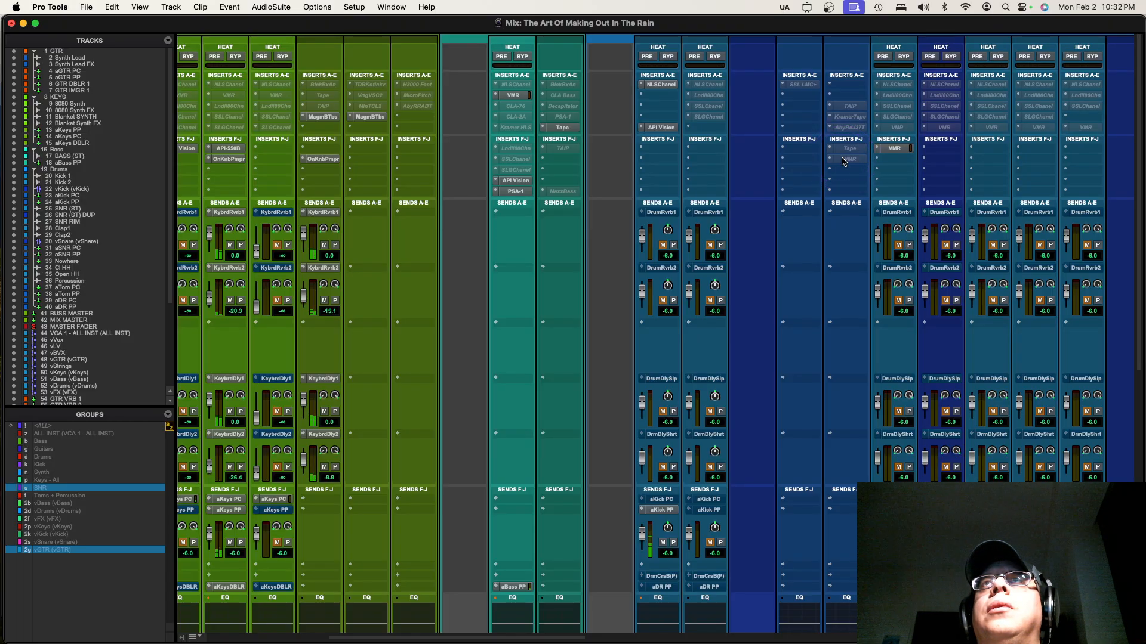
left_click_drag(844, 161, 829, 161)
left_click(844, 116)
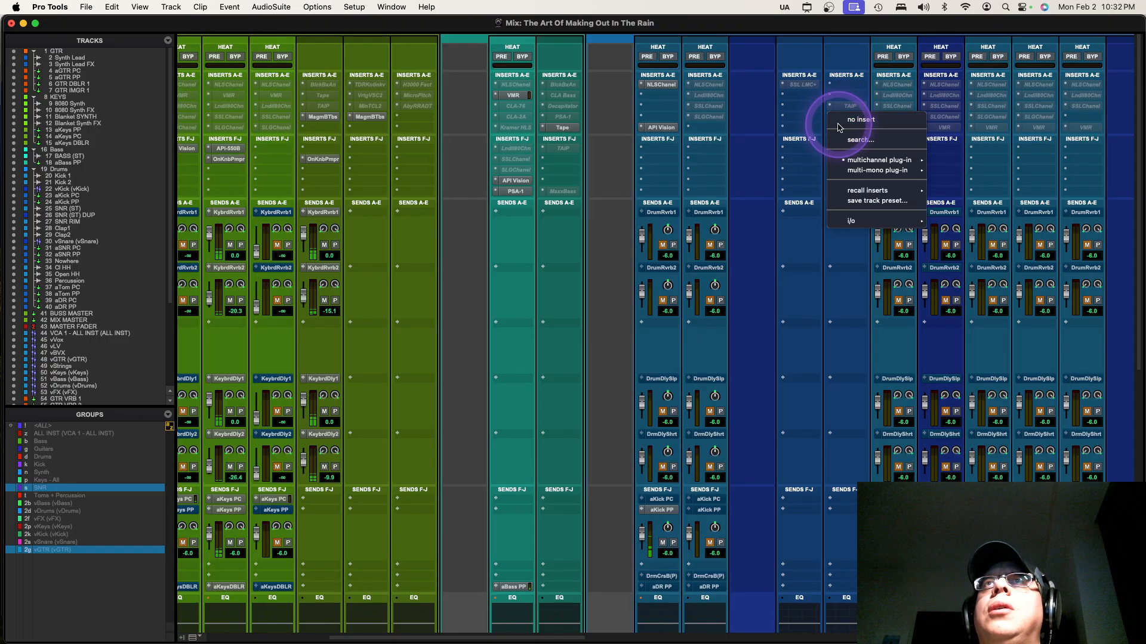
left_click(860, 145)
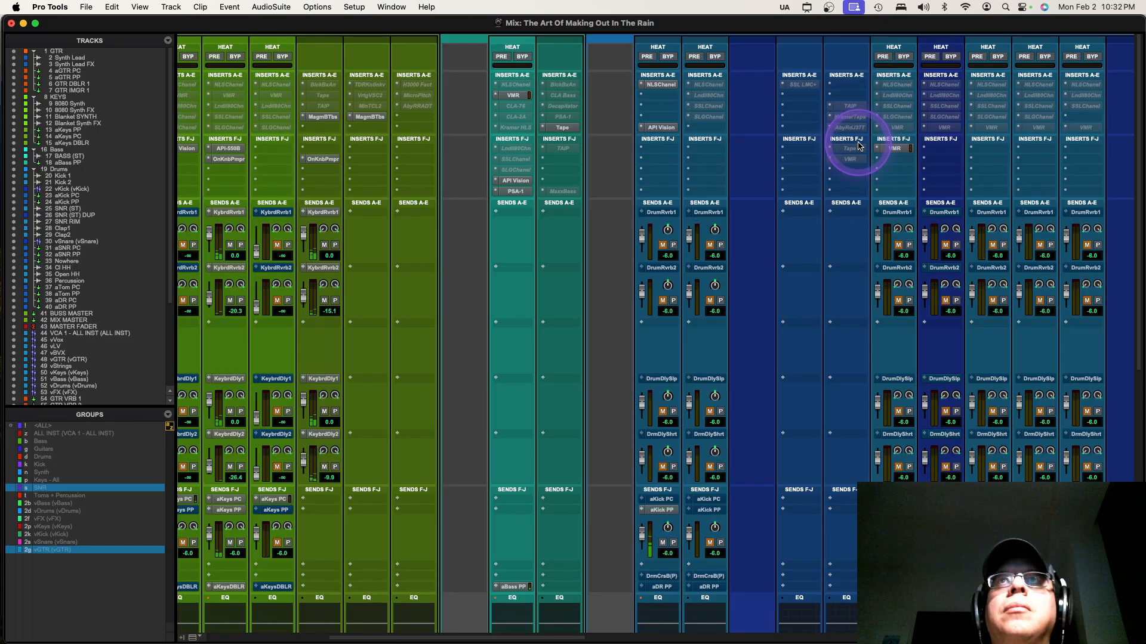
left_click(860, 145)
type("virtual tape mach")
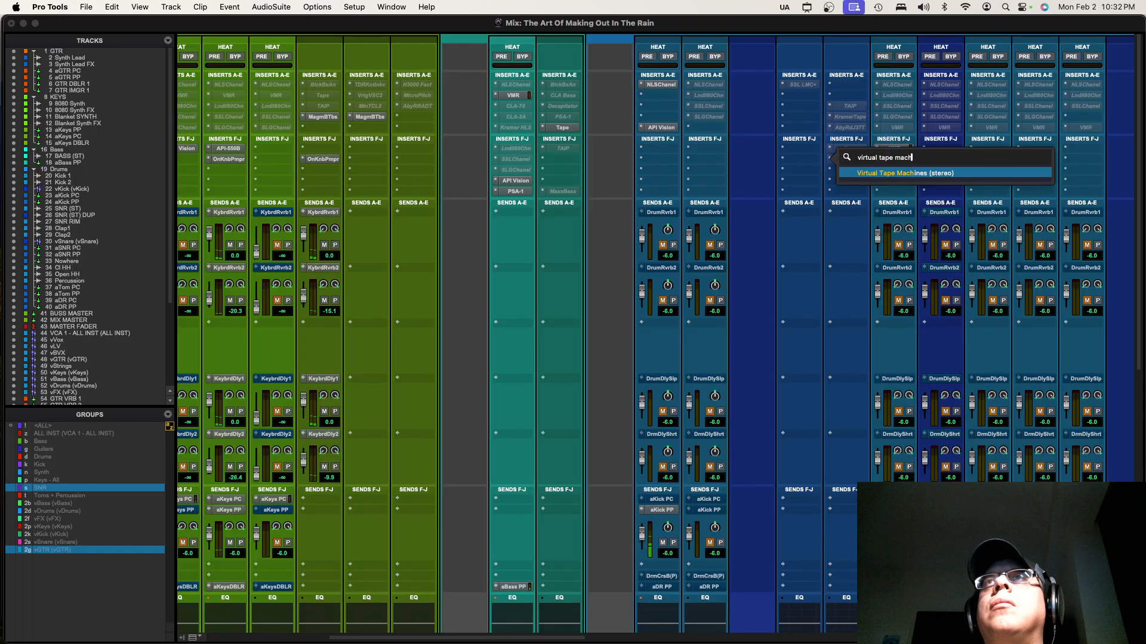
key("Escape")
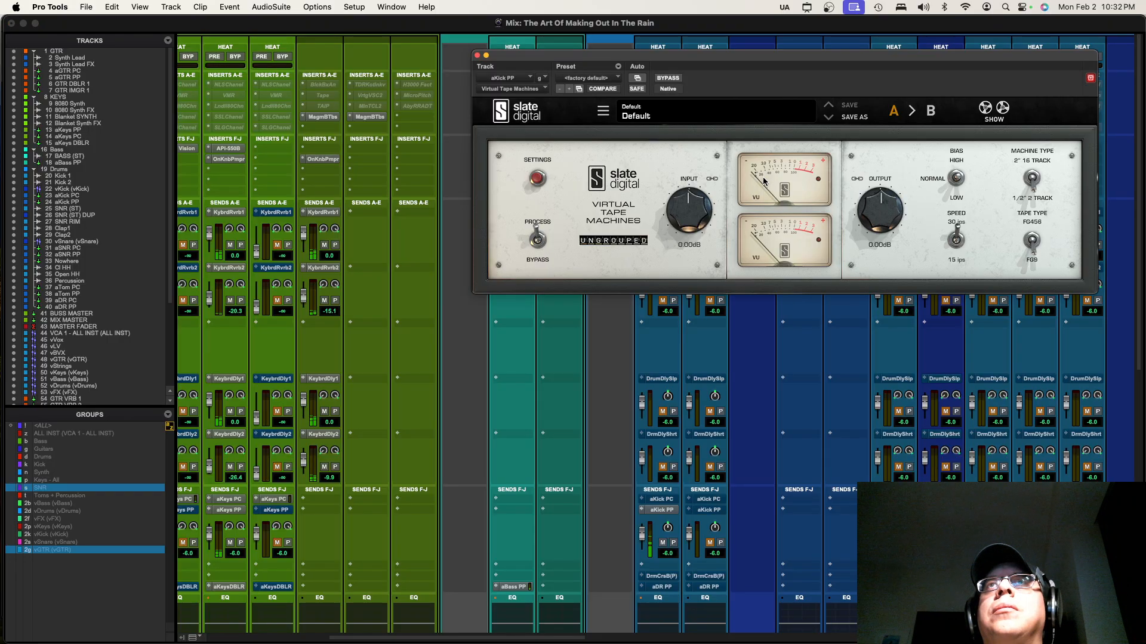
Set Virtual Tape Machines on aKick PP to +18.0 dB input, -18.0 dB output, 15 ips speed and high bias.
left_click_drag(679, 55, 667, 92)
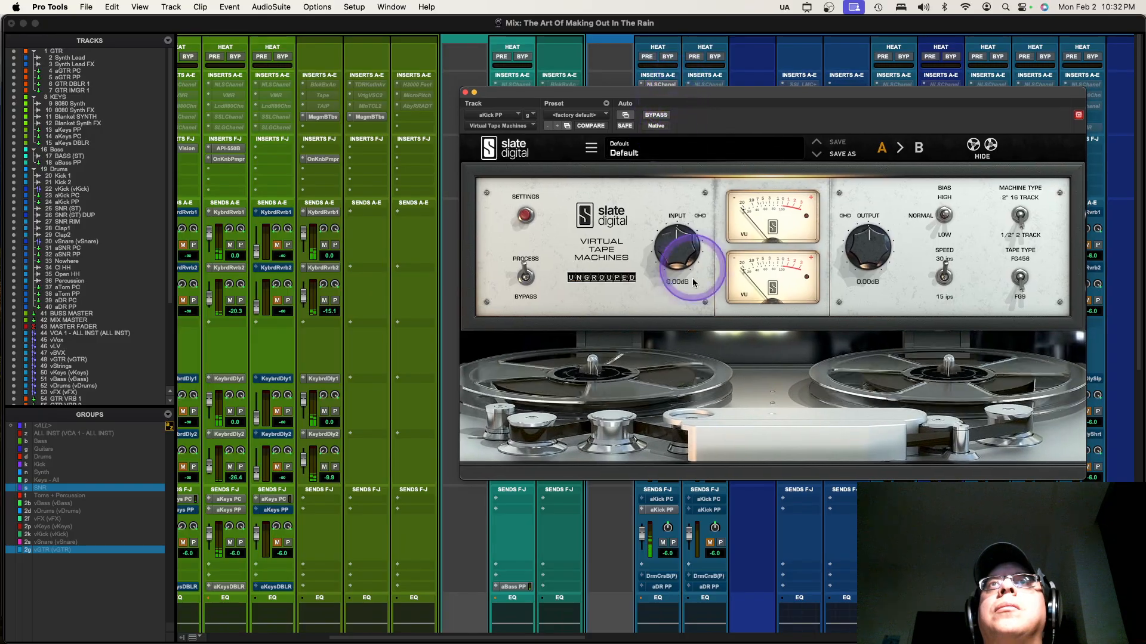
left_click_drag(684, 243, 679, 48)
key("super+Tab")
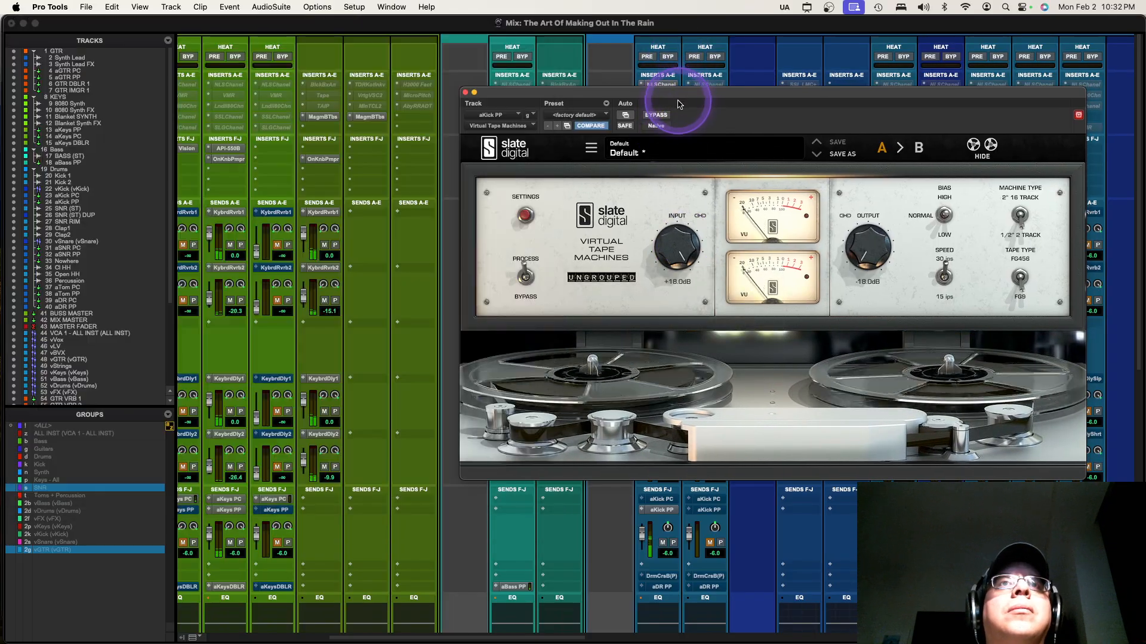
left_click(673, 99)
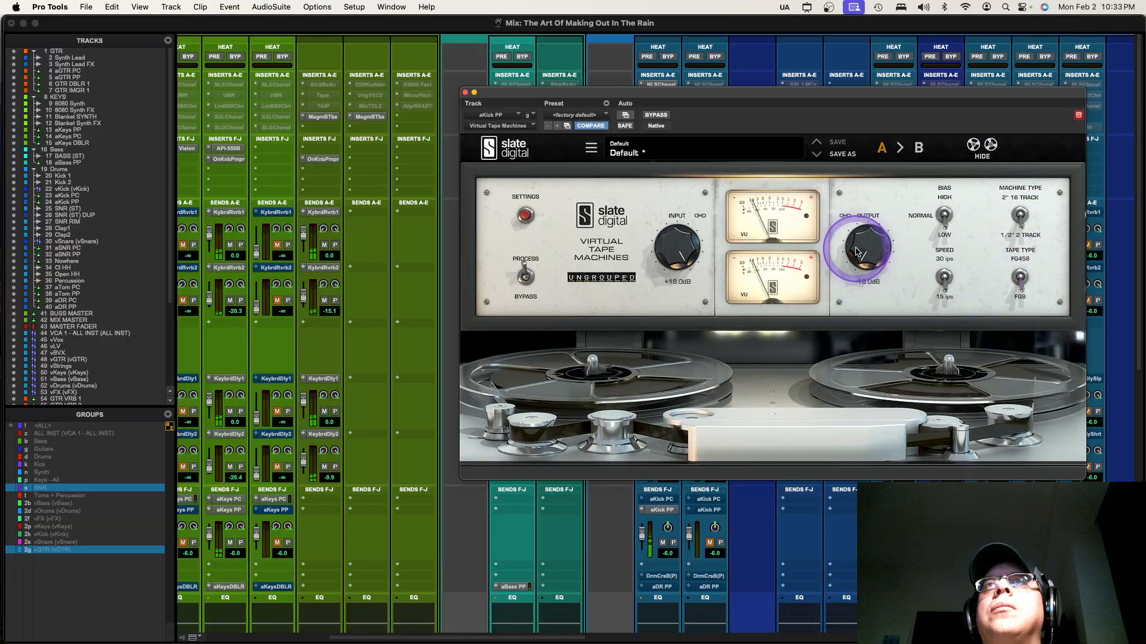
left_click(941, 188)
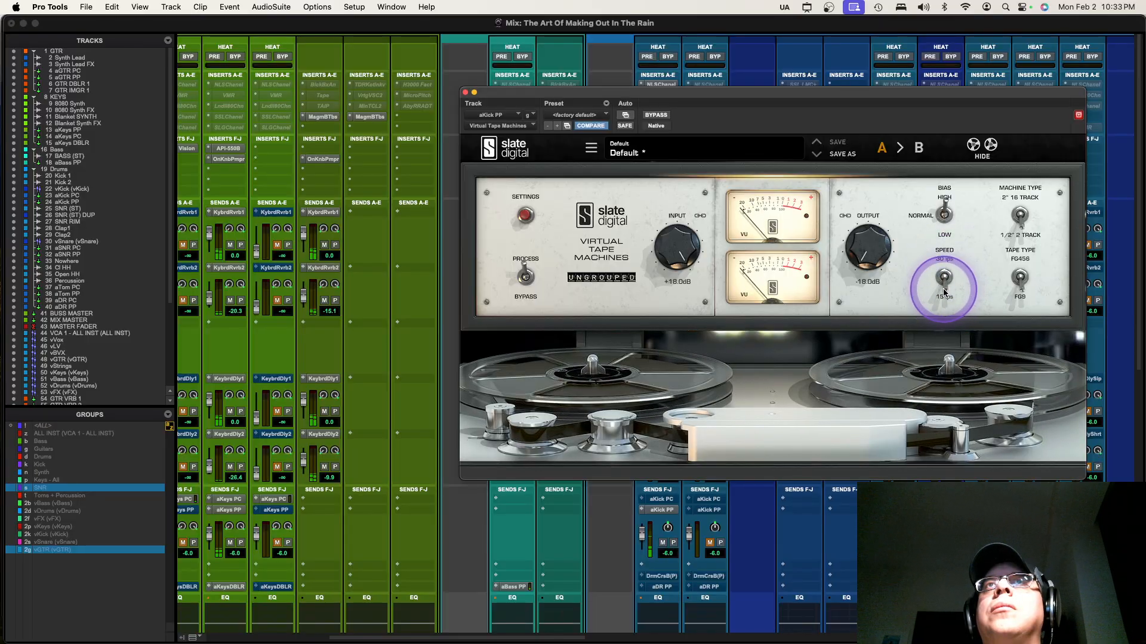
left_click(465, 94)
Unmute the aKick PP track and show the send F level controls in the mixer.
scroll(836, 281, "down", 10)
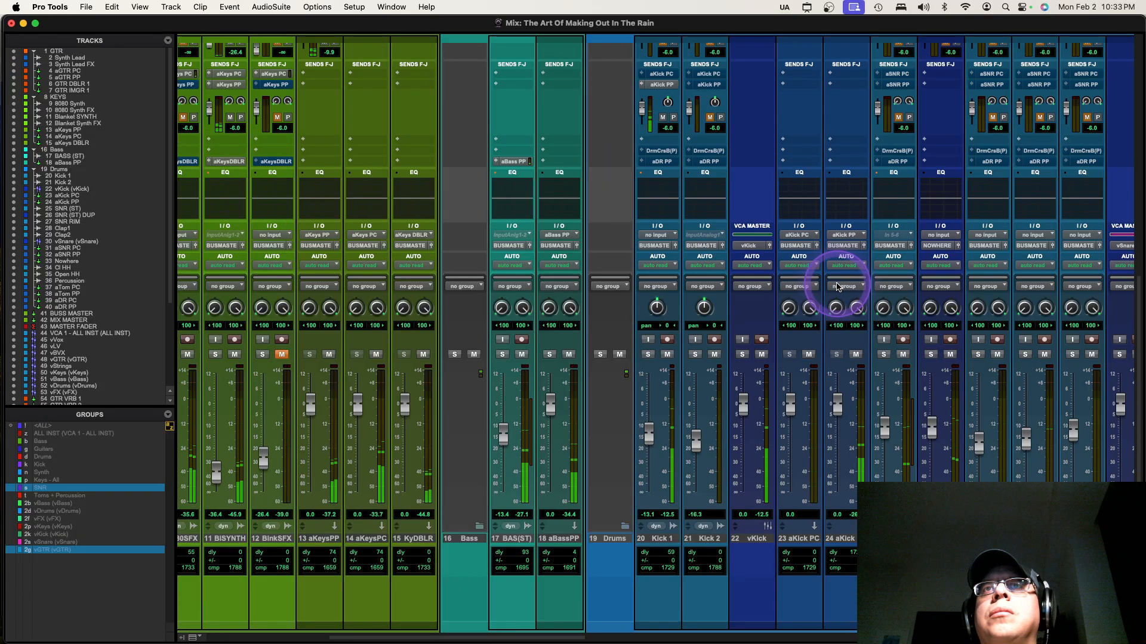
scroll(837, 287, "up", 10)
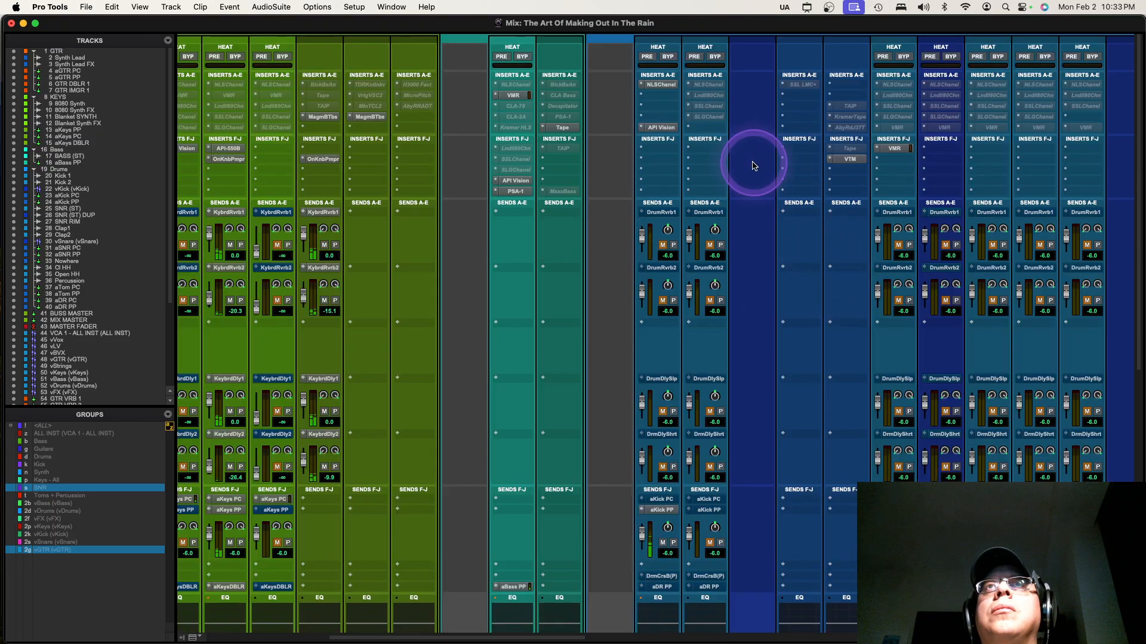
left_click(643, 500, "alt")
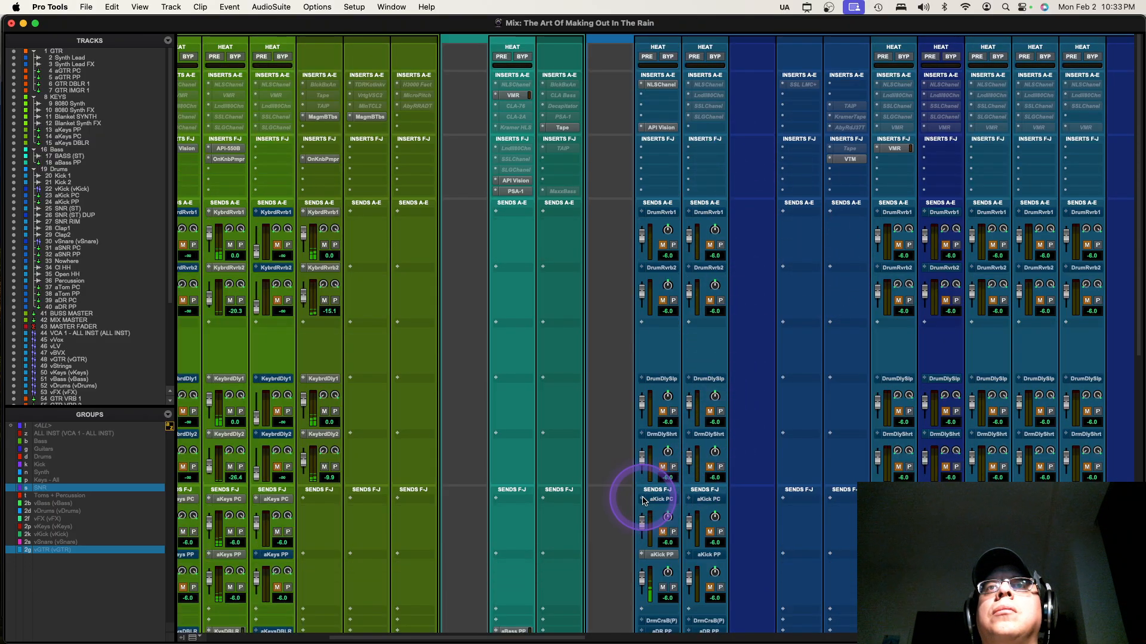
Bypass the VTM insert on aKick PP and open the API Vision Channel Strip on Kick 1.
left_click(850, 157, "ctrl+super")
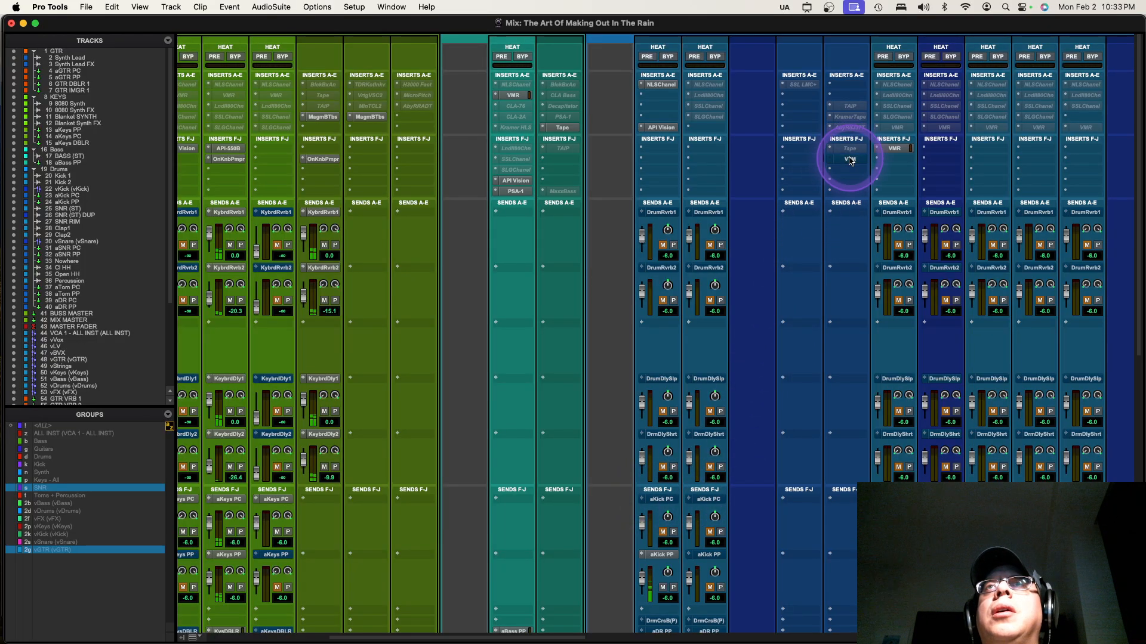
left_click(661, 127)
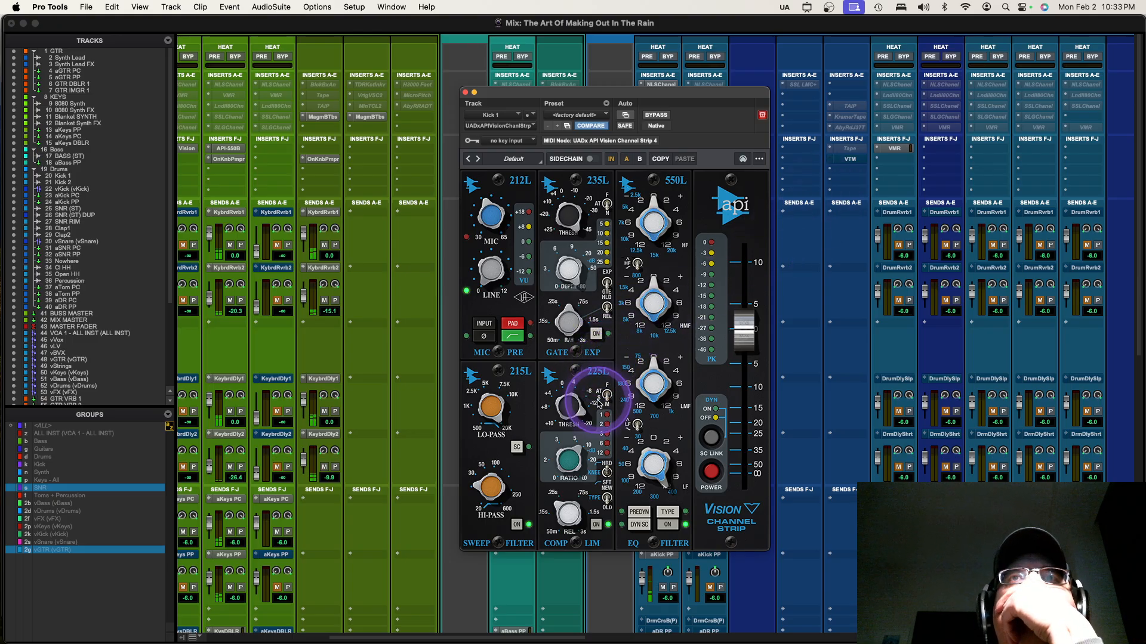
Close the API Vision window, switch aKick PP from VTM to its Softube Tape insert, and open Tape's window.
left_click(466, 94)
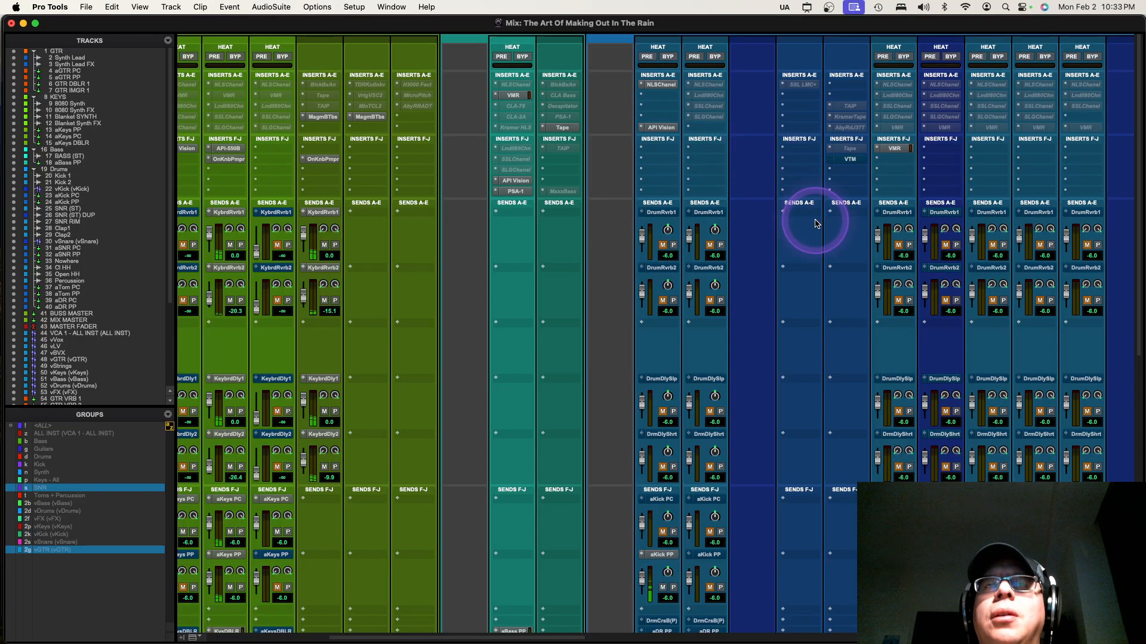
left_click(834, 149)
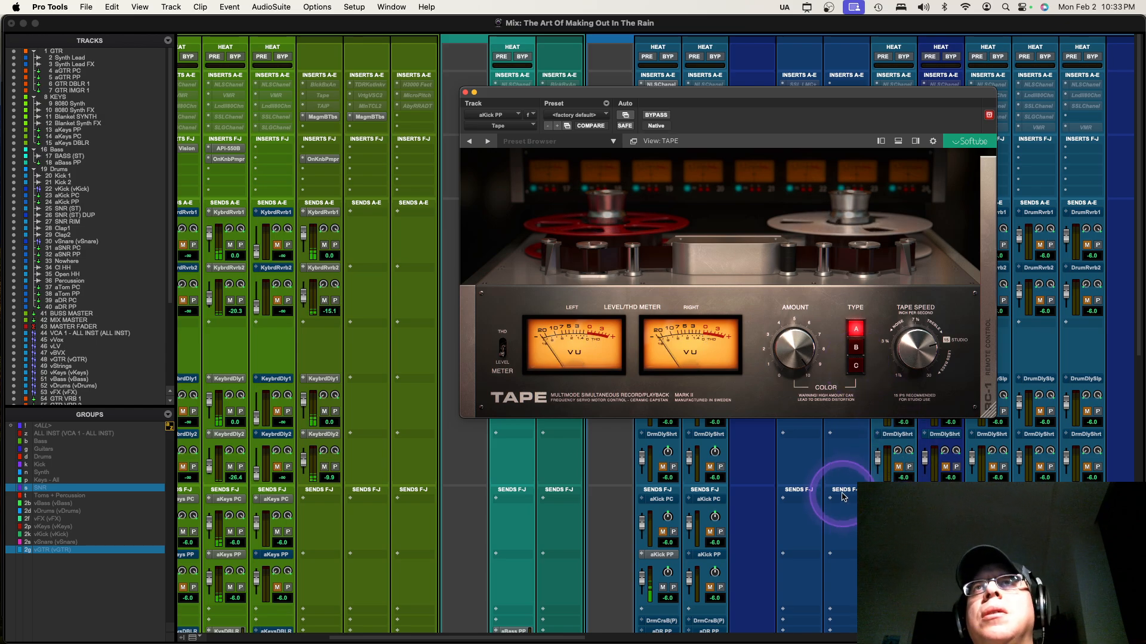
left_click_drag(787, 113, 564, 111)
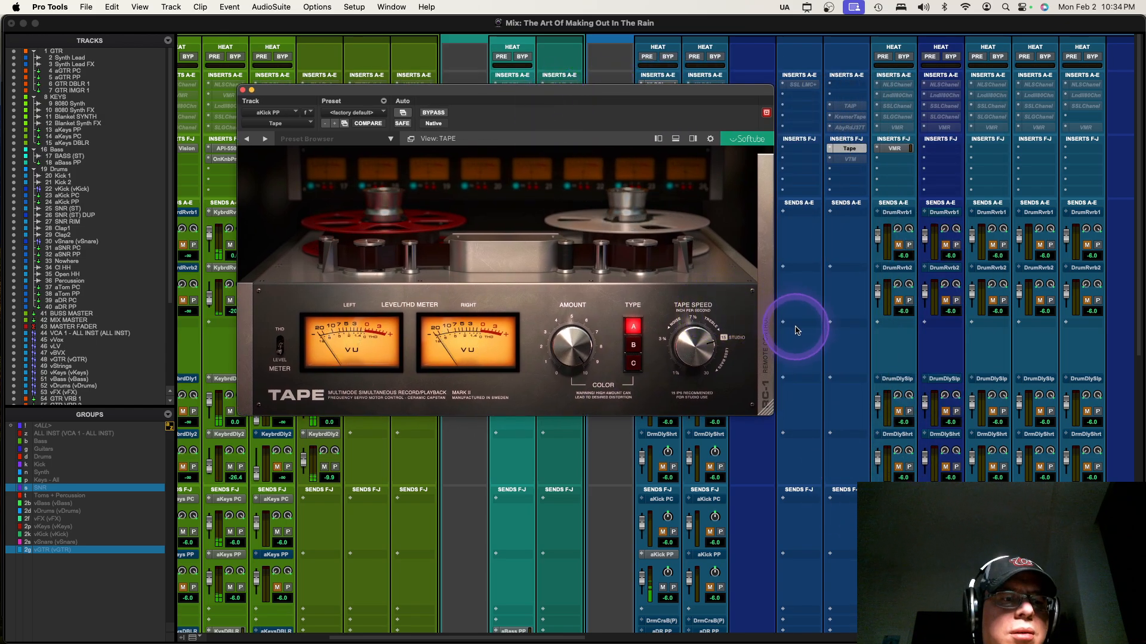
Open the Ozone 9 Elements insert on MIX MASTER and check the Maximizer's ceiling and threshold.
scroll(886, 351, "right", 2)
scroll(886, 351, "right", 10)
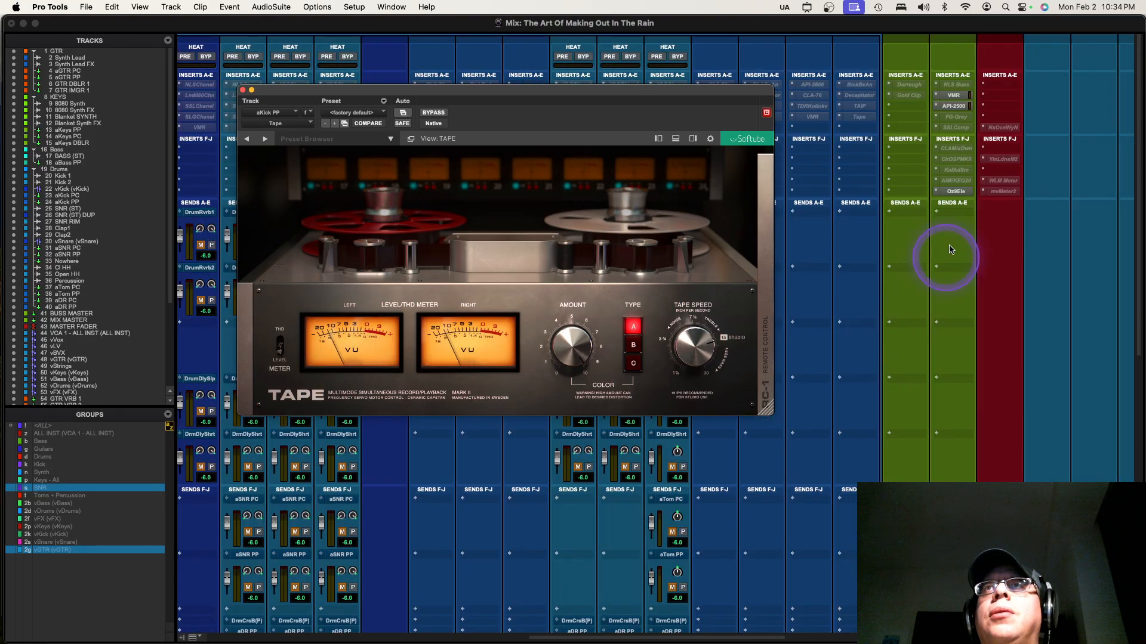
left_click(955, 191)
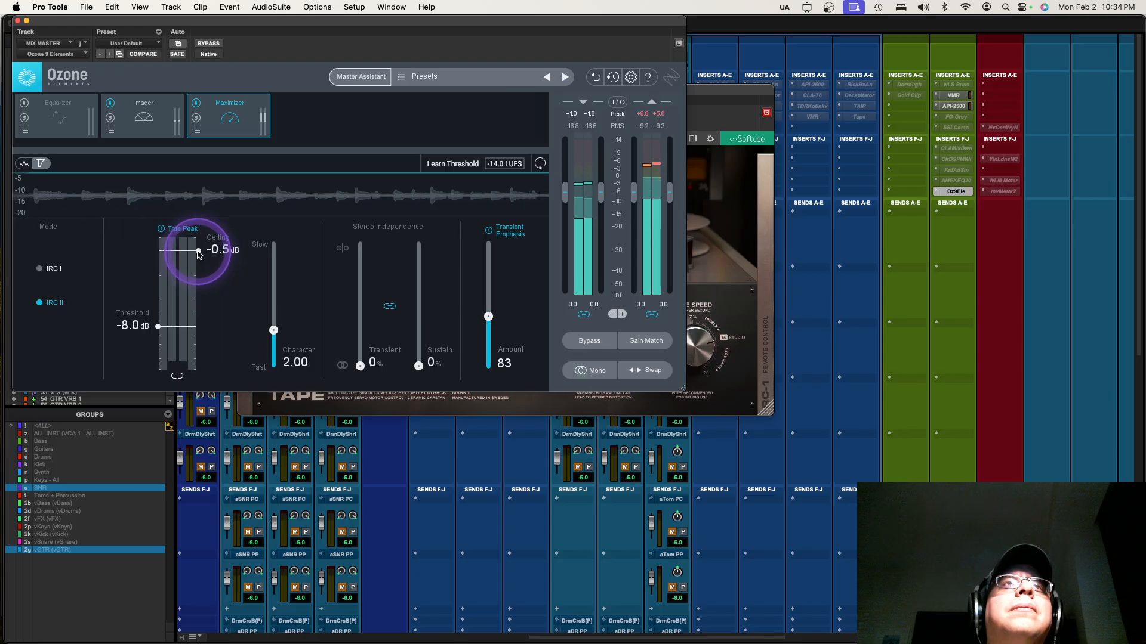
left_click_drag(157, 327, 158, 332)
Raise the ALL INST VCA master fader to bring up the level of the whole mix.
scroll(1049, 375, "down", 1)
scroll(1003, 383, "down", 10)
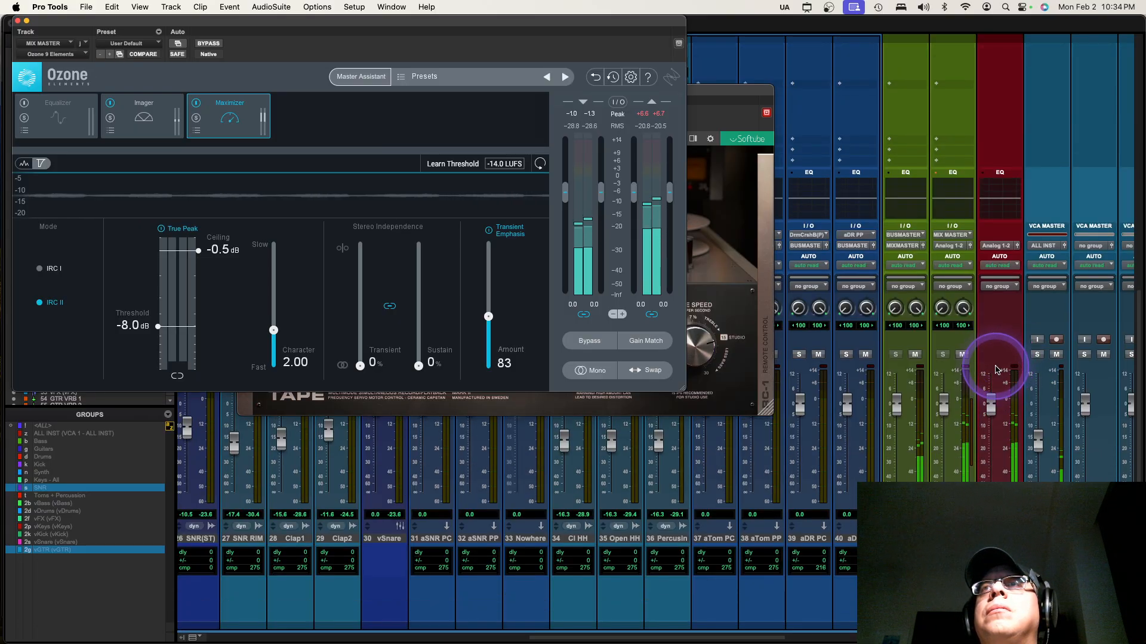
left_click_drag(1036, 440, 1036, 426)
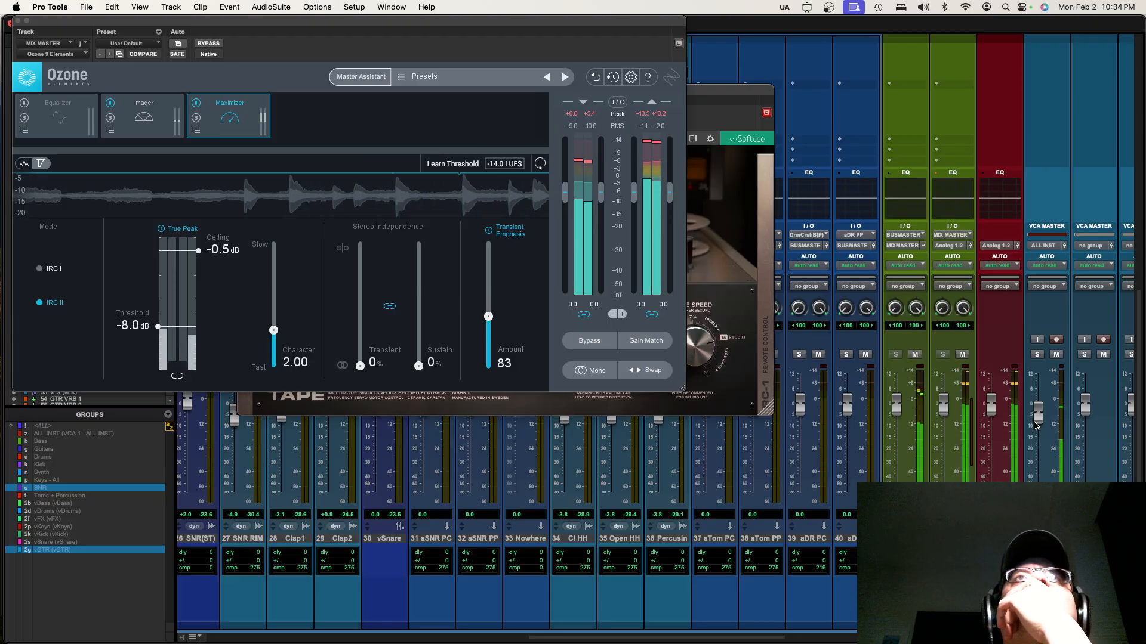
left_click_drag(1037, 426, 1037, 416)
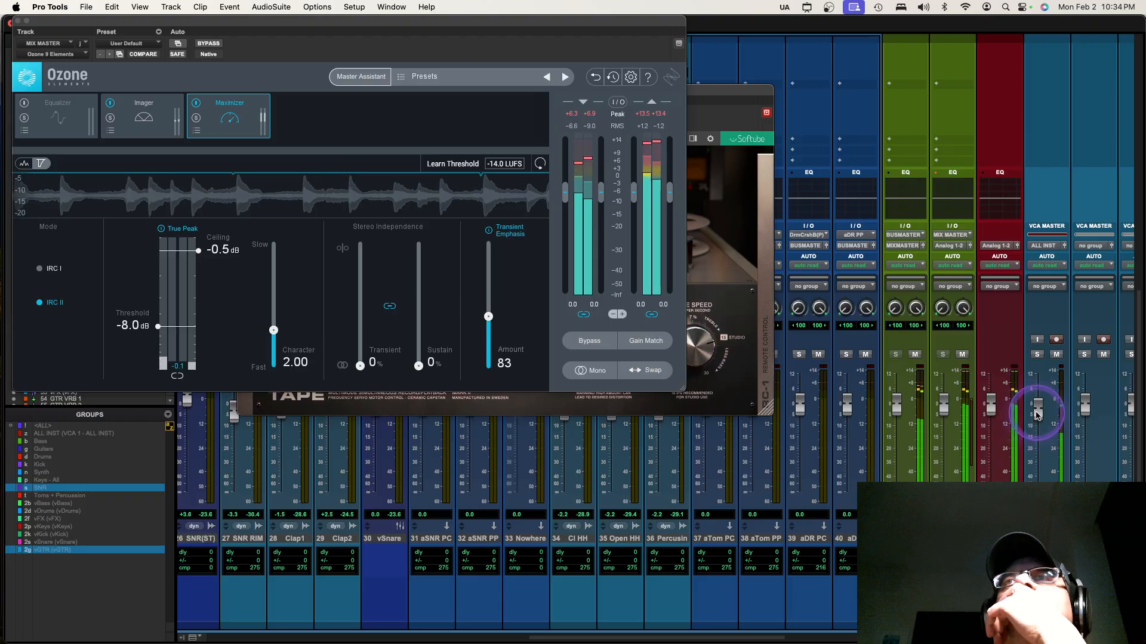
Compare the mix with Ozone's Imager off and back on, and close the Ozone and Tape windows.
left_click(382, 227)
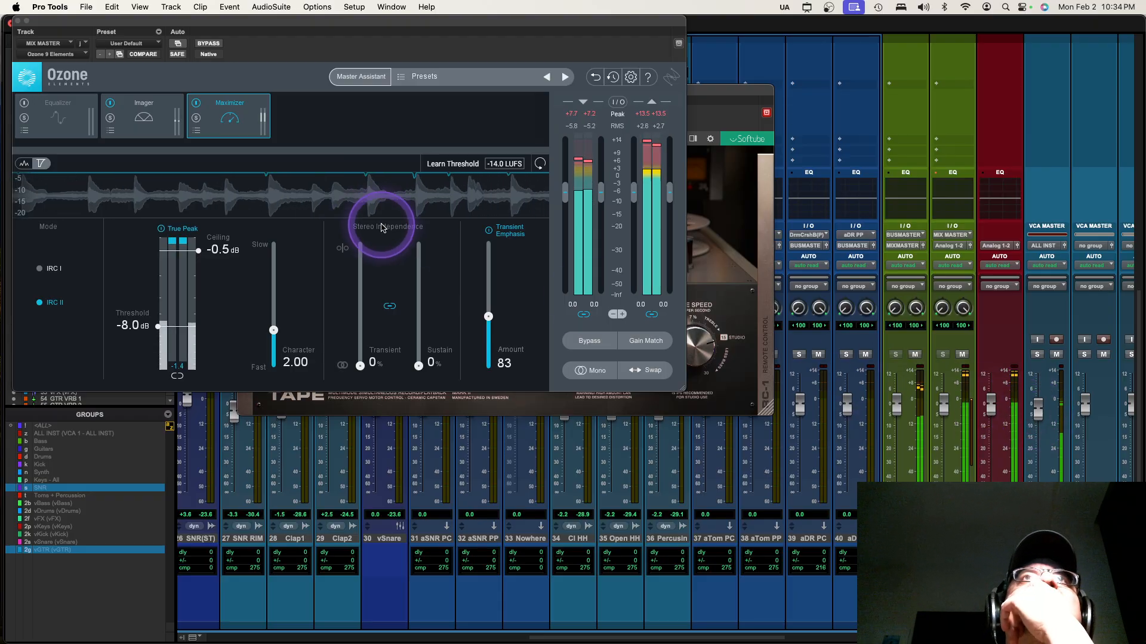
left_click(19, 28)
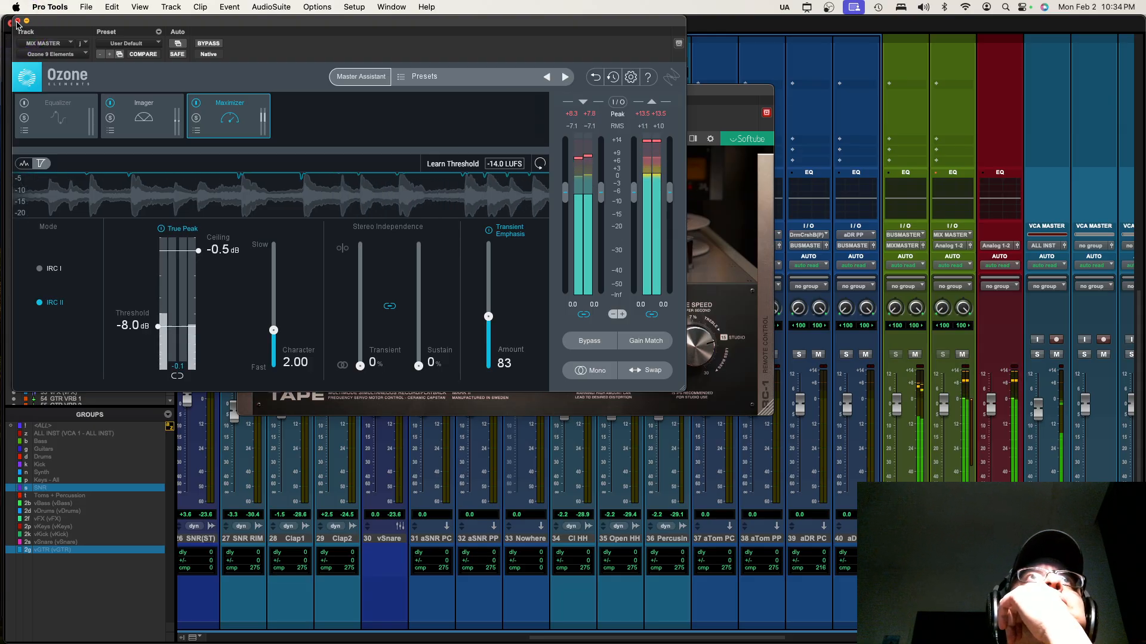
left_click(110, 104)
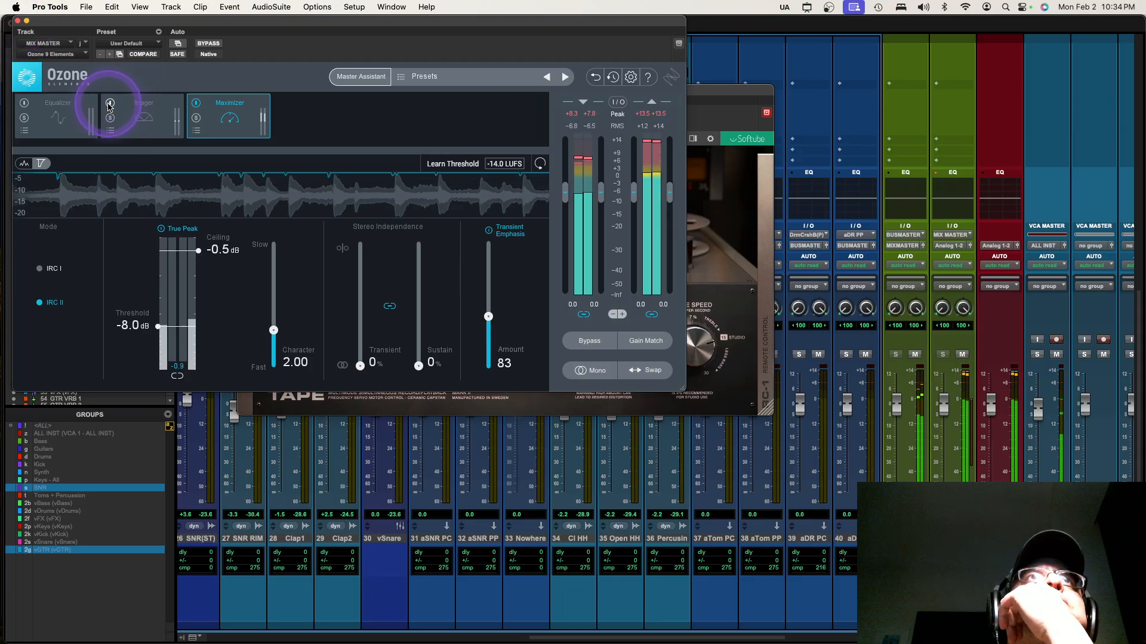
left_click(110, 104)
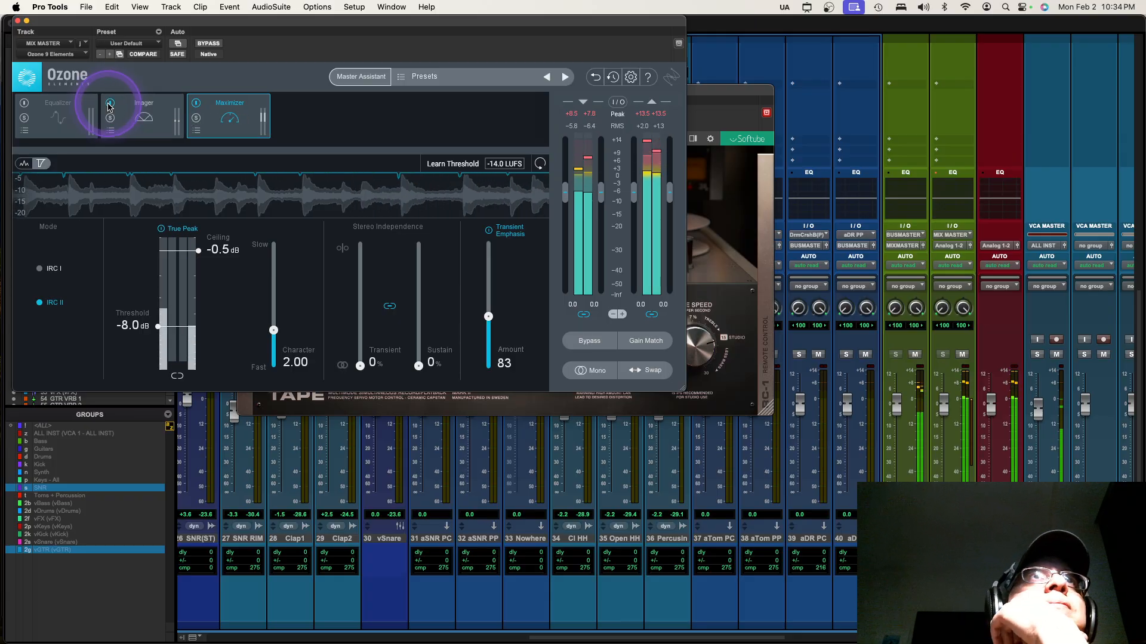
left_click(18, 20)
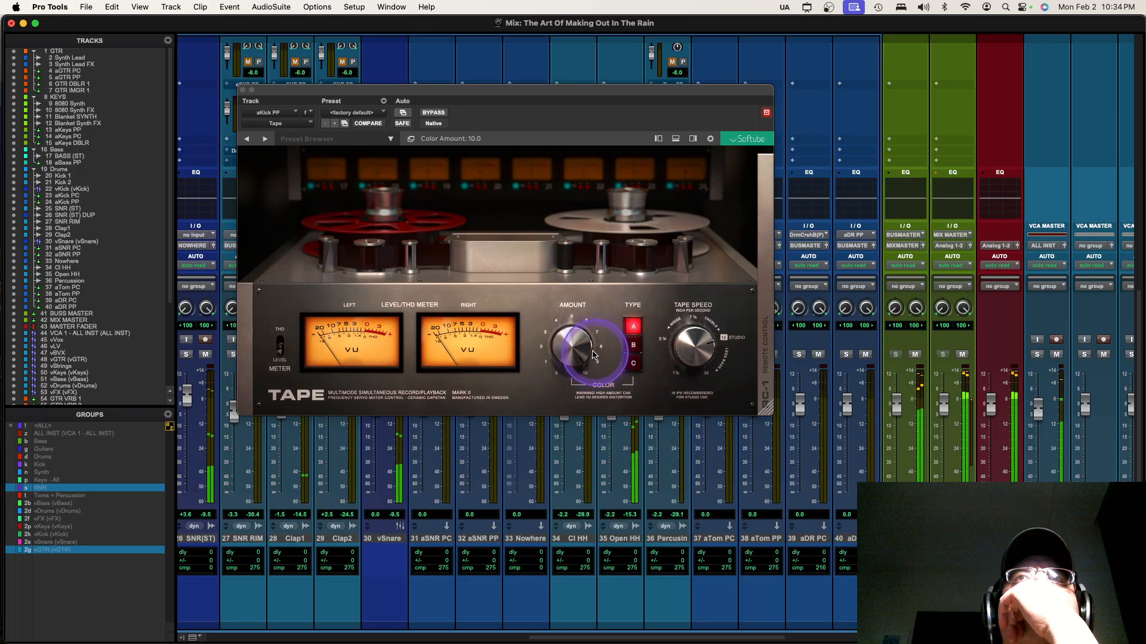
left_click(242, 91)
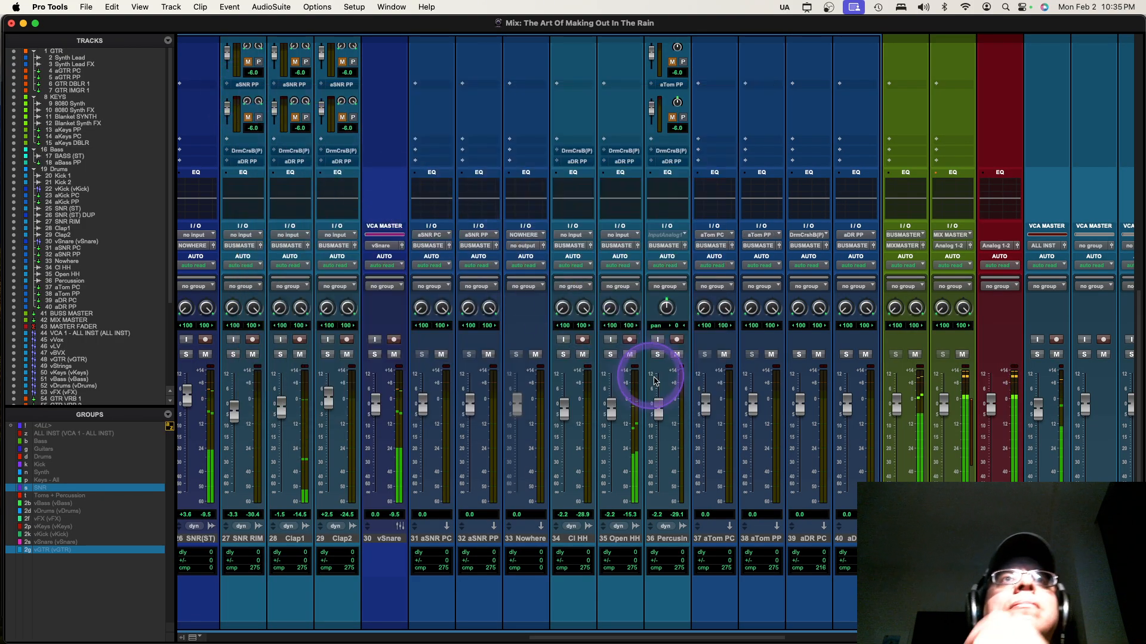
Bring the kick tracks' inserts into view in the mixer and check the song timeline in the Edit window.
scroll(679, 389, "left", 5)
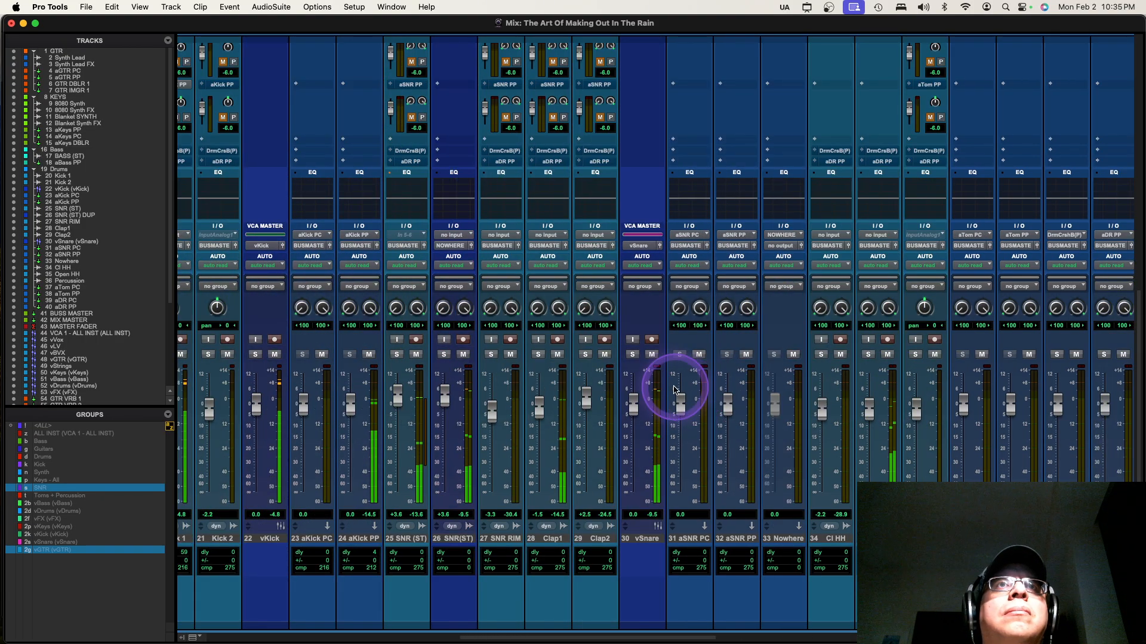
scroll(426, 377, "left", 2)
scroll(426, 377, "left", 1)
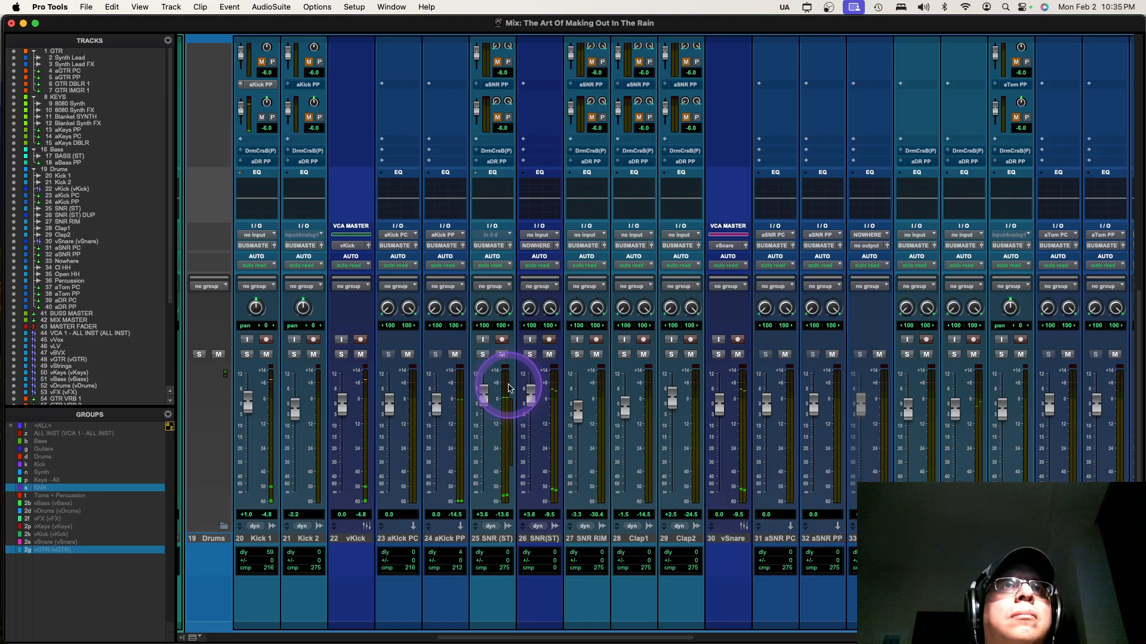
scroll(429, 320, "up", 10)
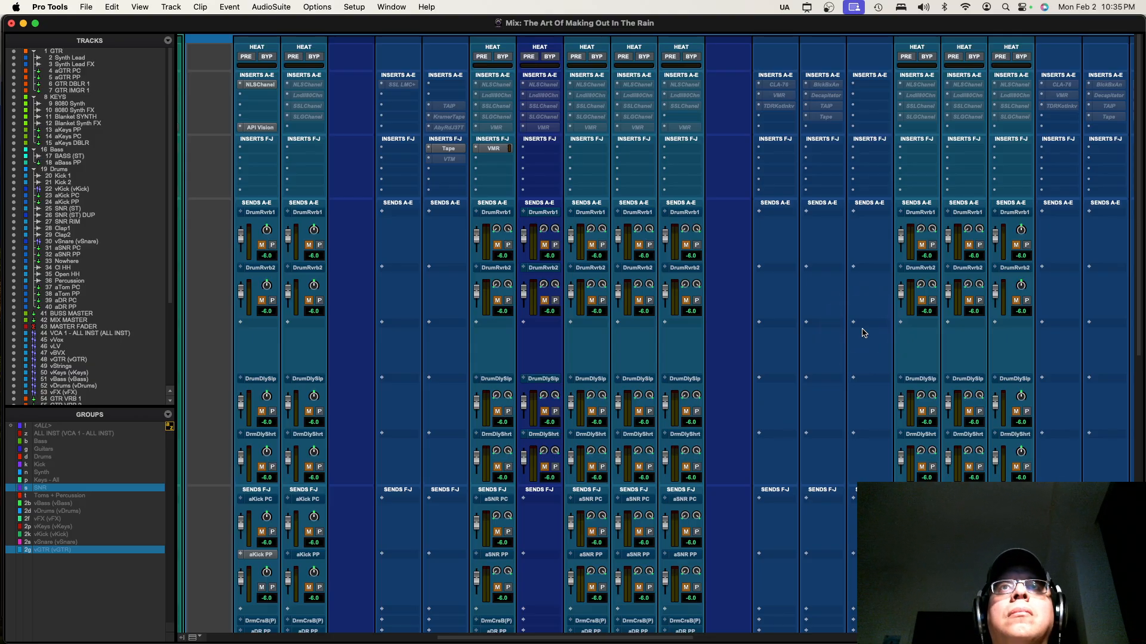
key("super+equal")
key("super+equal")
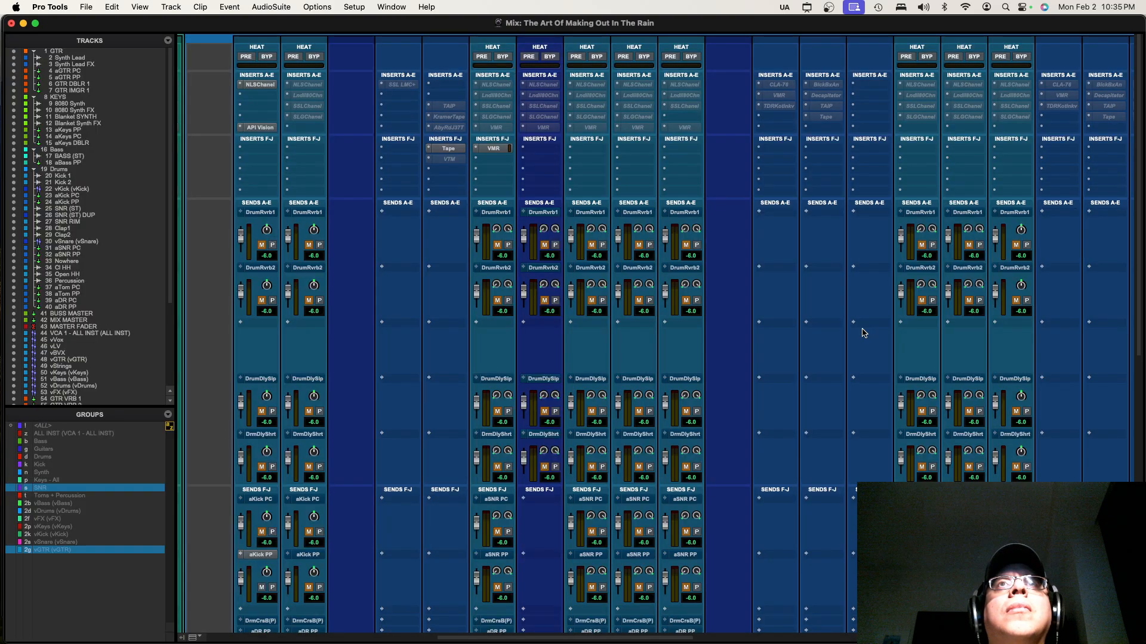
left_click(863, 332)
left_click(690, 209)
key("super+equal")
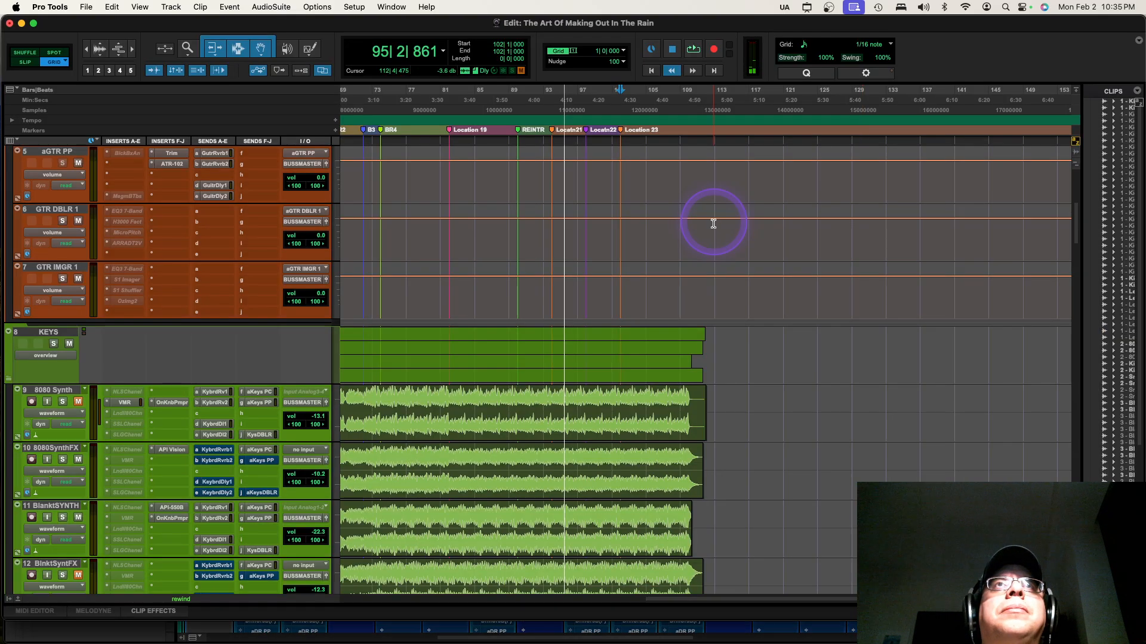
key("super+equal")
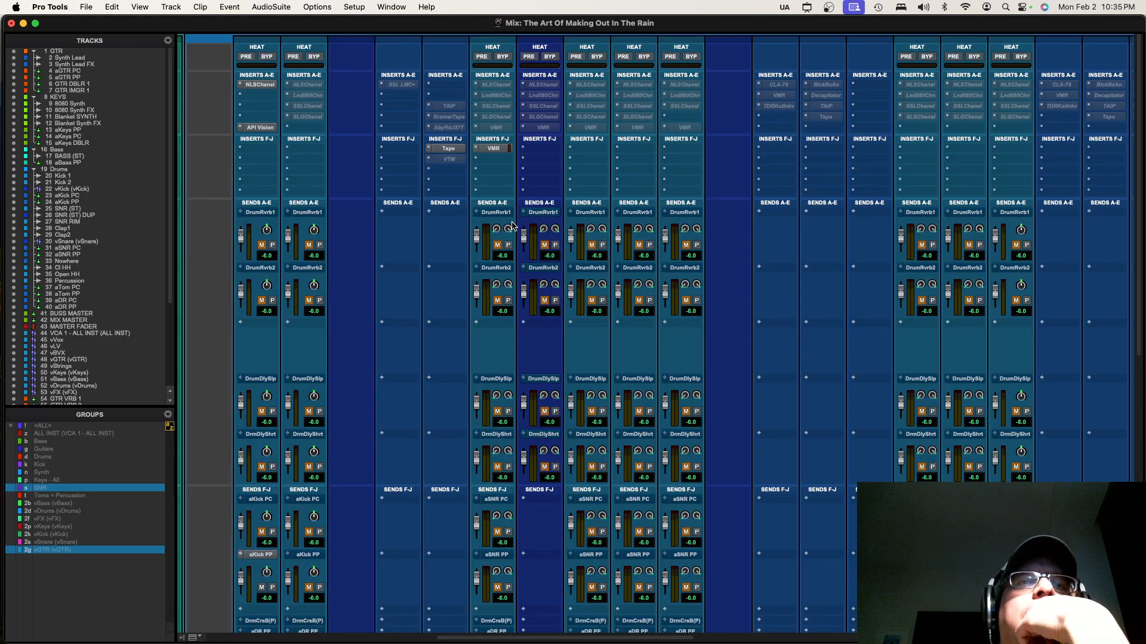
Switch aKick PP from the Tape insert to Kramer Tape and audition it with its plug-in window open.
left_click(456, 149)
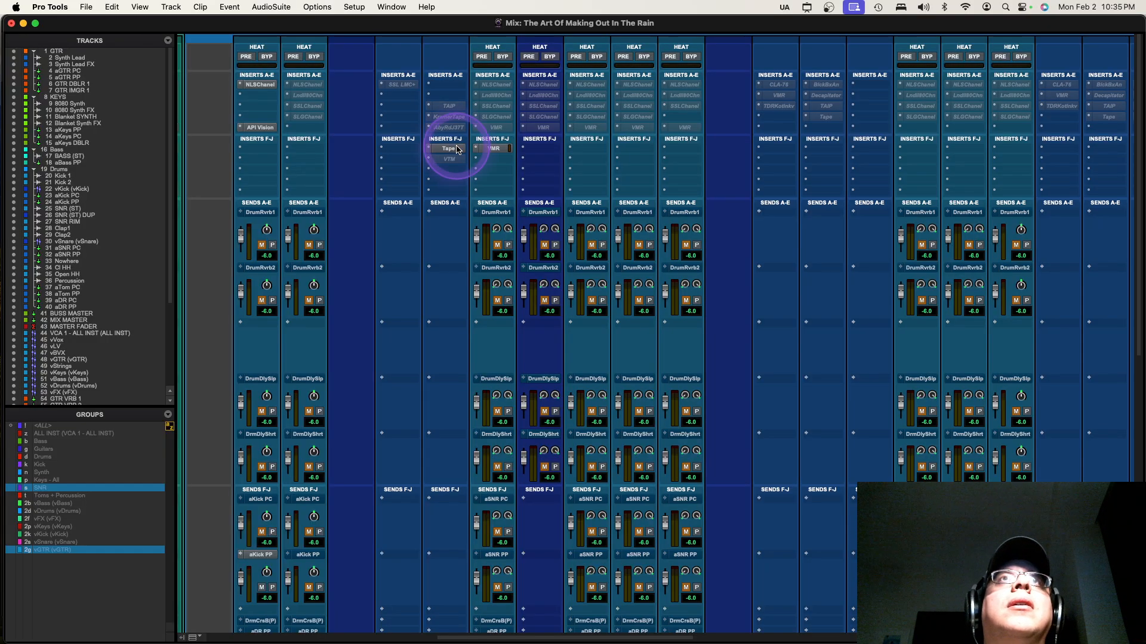
left_click_drag(456, 149, 449, 122)
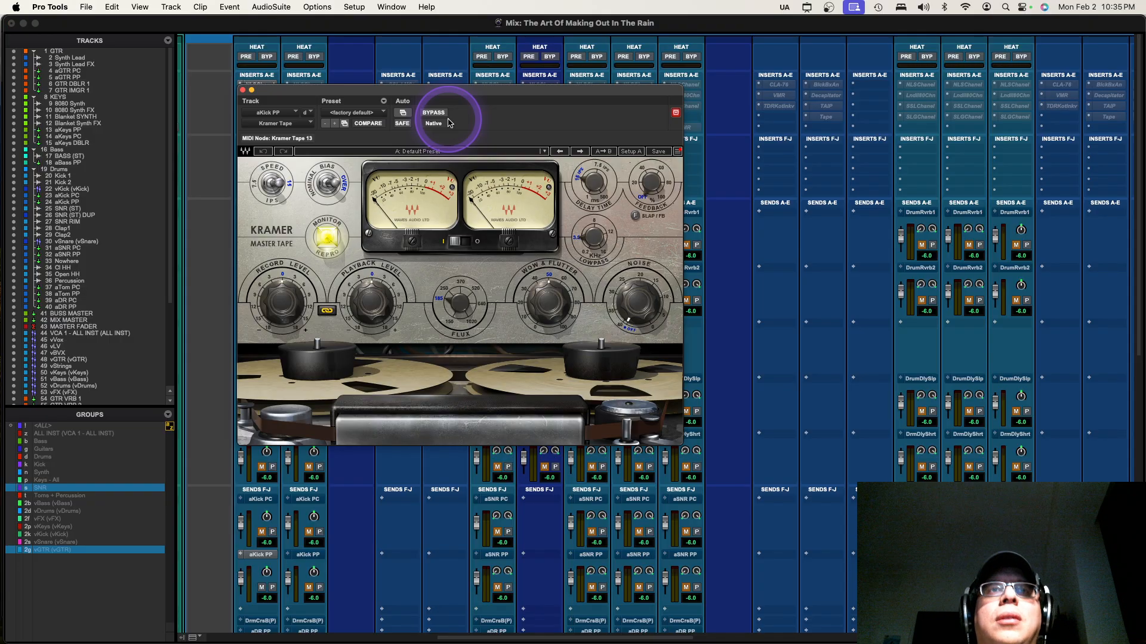
key("super+equal")
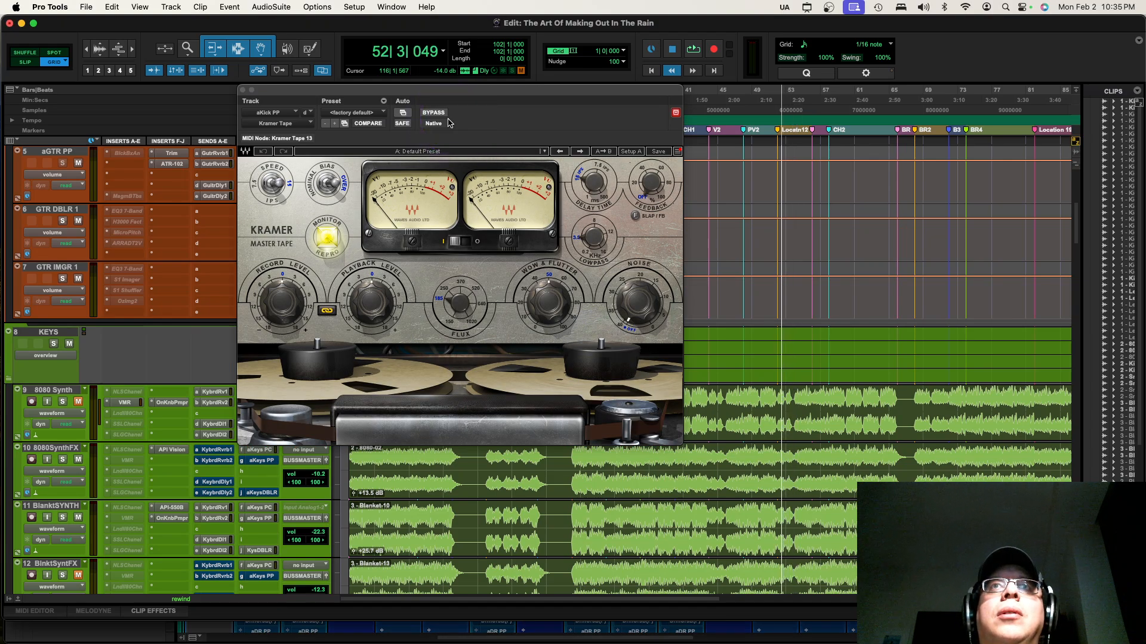
key("super+equal")
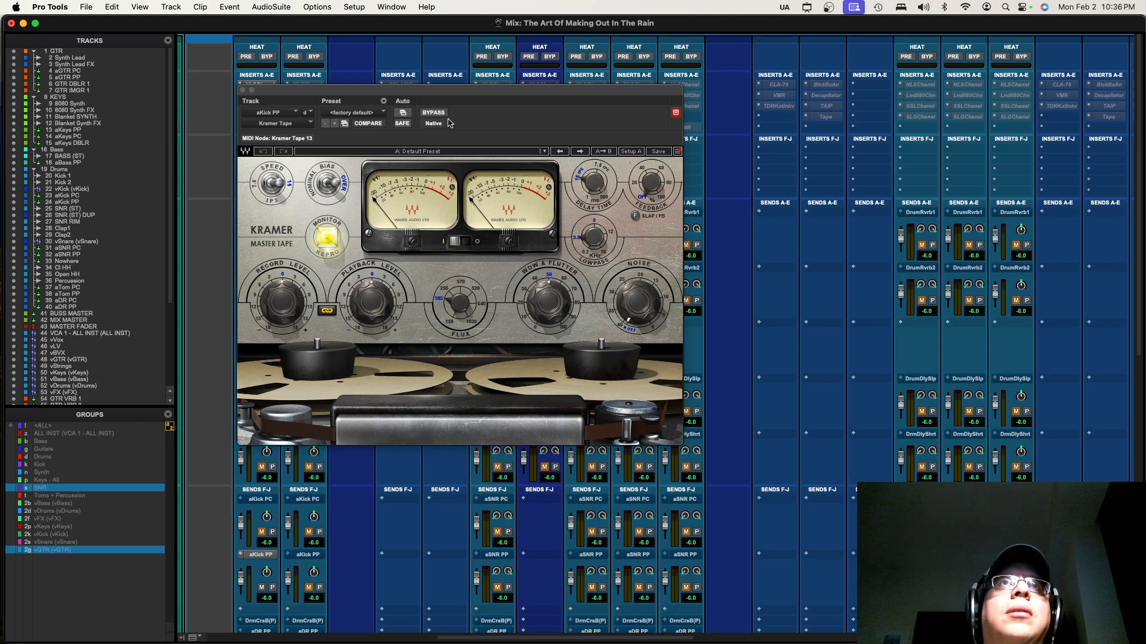
left_click(451, 124)
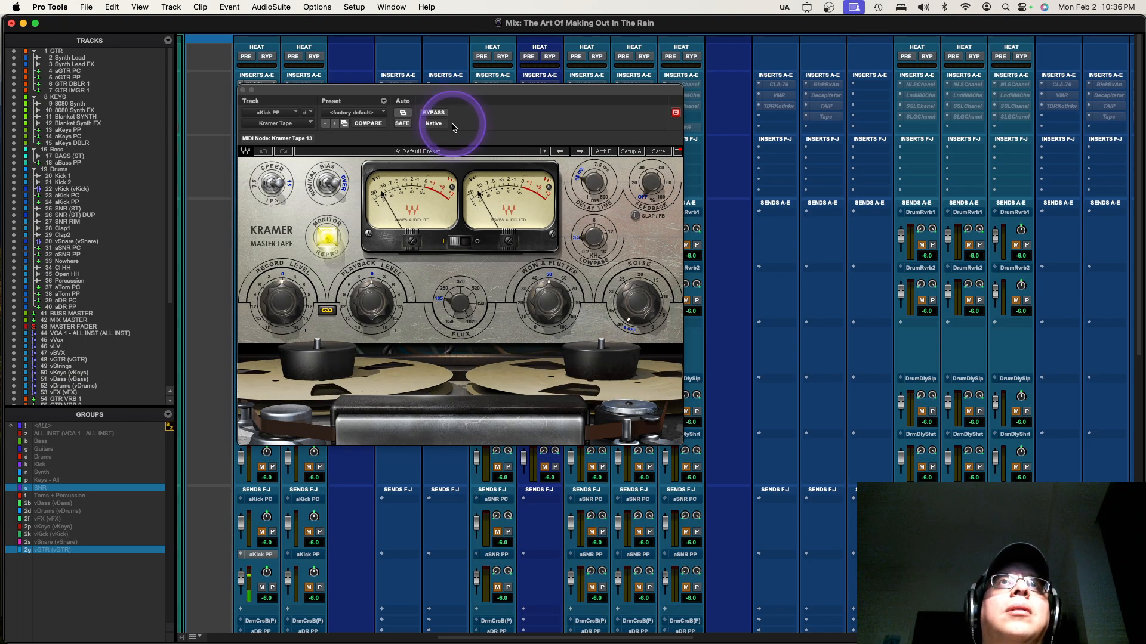
Switch aKick PP from Kramer Tape to VTM and set Virtual Tape Machines to +13.2 dB input and -13.2 dB output.
left_click(242, 89)
left_click_drag(445, 122, 452, 159)
left_click(451, 160)
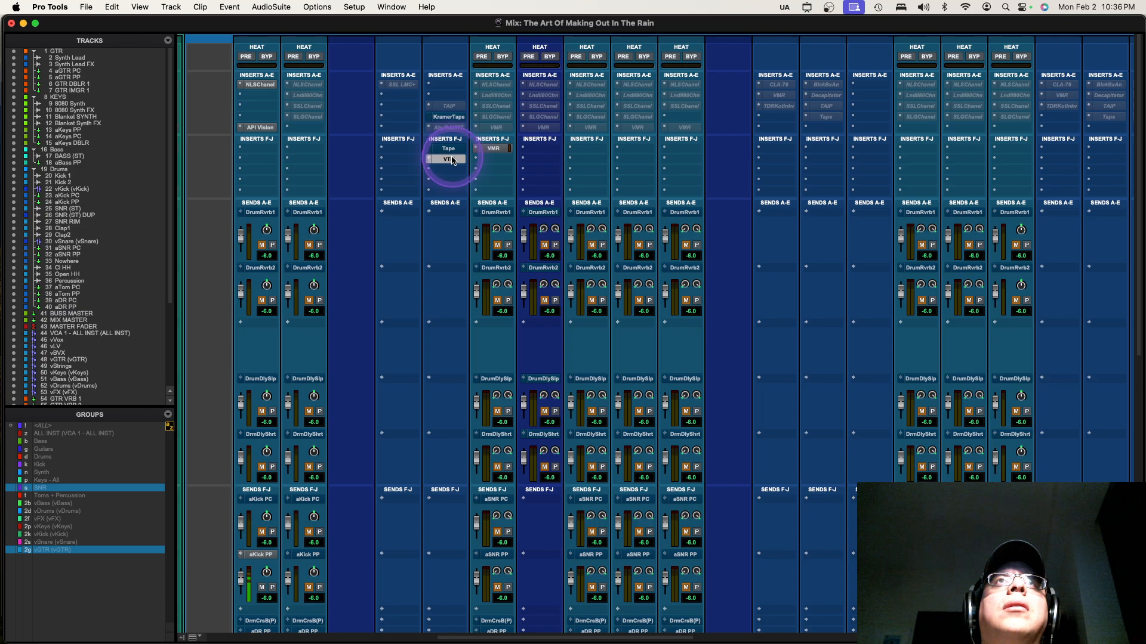
left_click(742, 225)
left_click(884, 263)
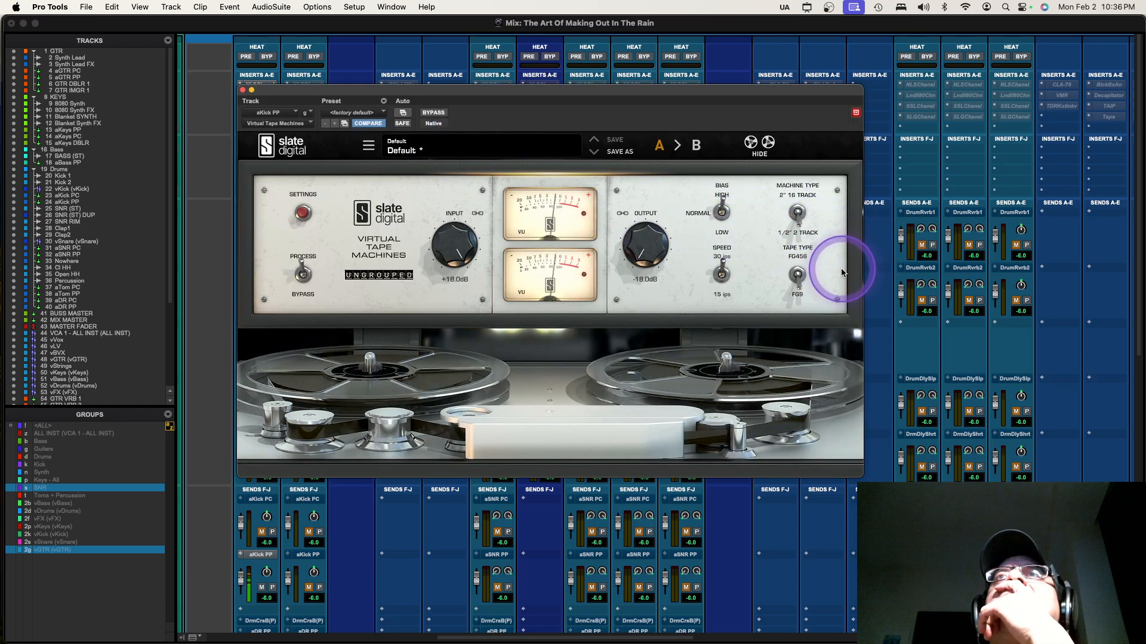
left_click_drag(450, 232, 450, 261)
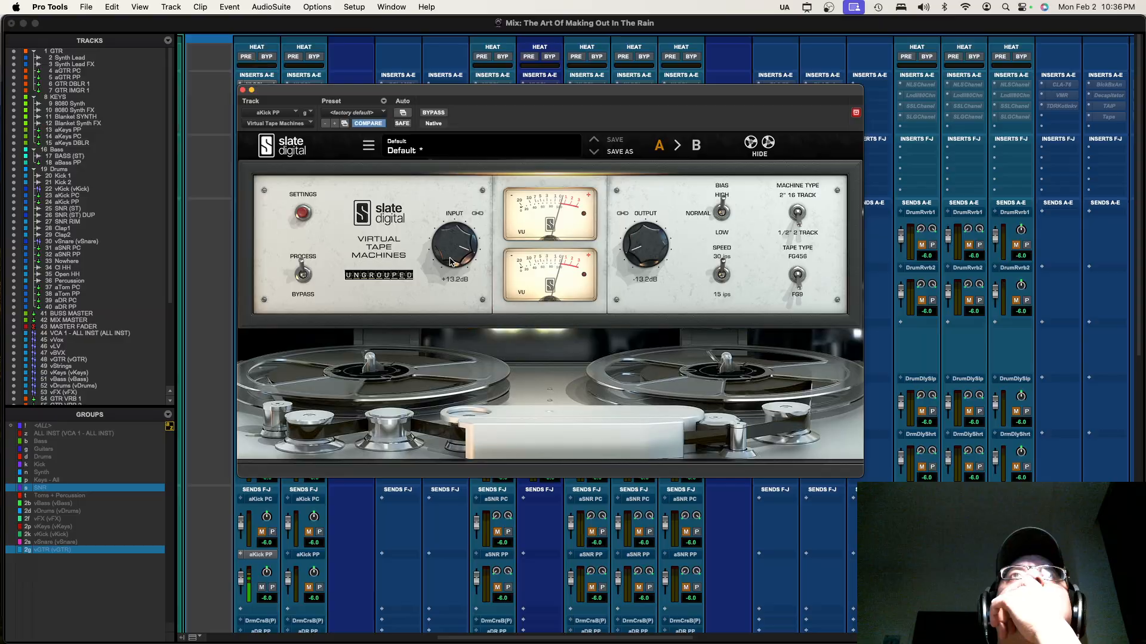
left_click(243, 91)
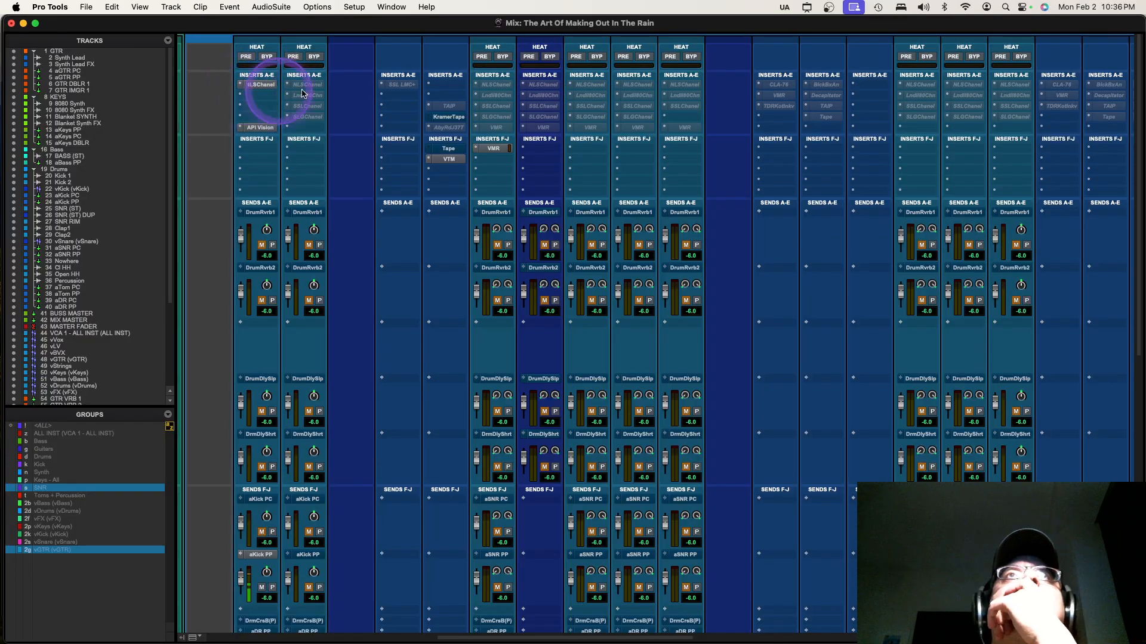
Compare the Kramer Tape, VTM and Tape inserts on aKick PP, leaving Softube Tape active with its window open.
left_click(457, 160, "ctrl+super")
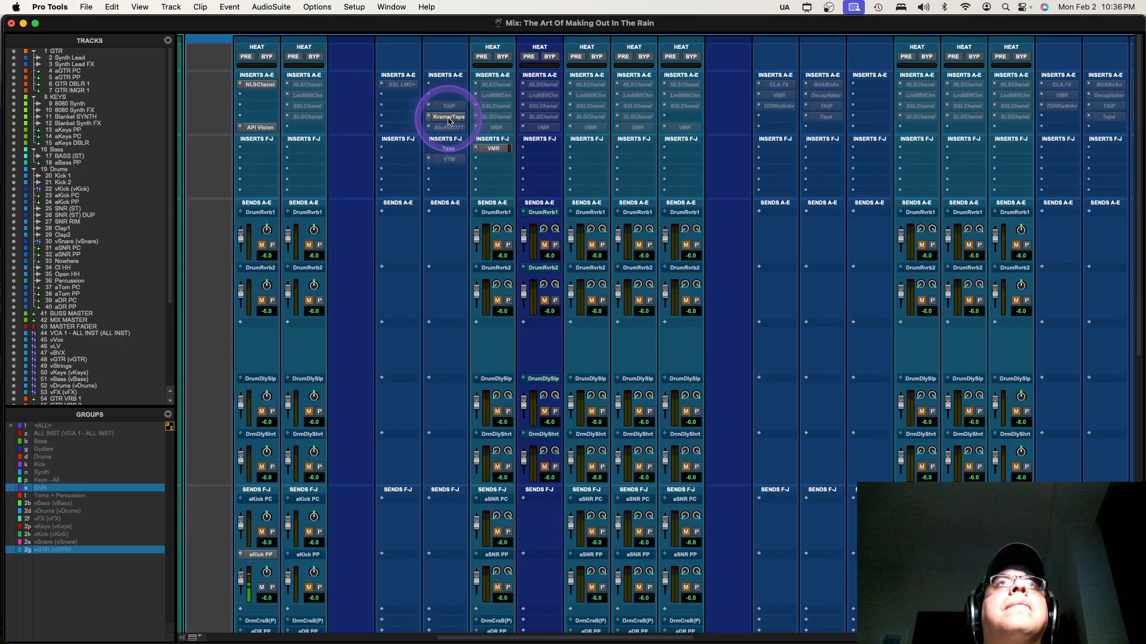
left_click(457, 160, "ctrl+super")
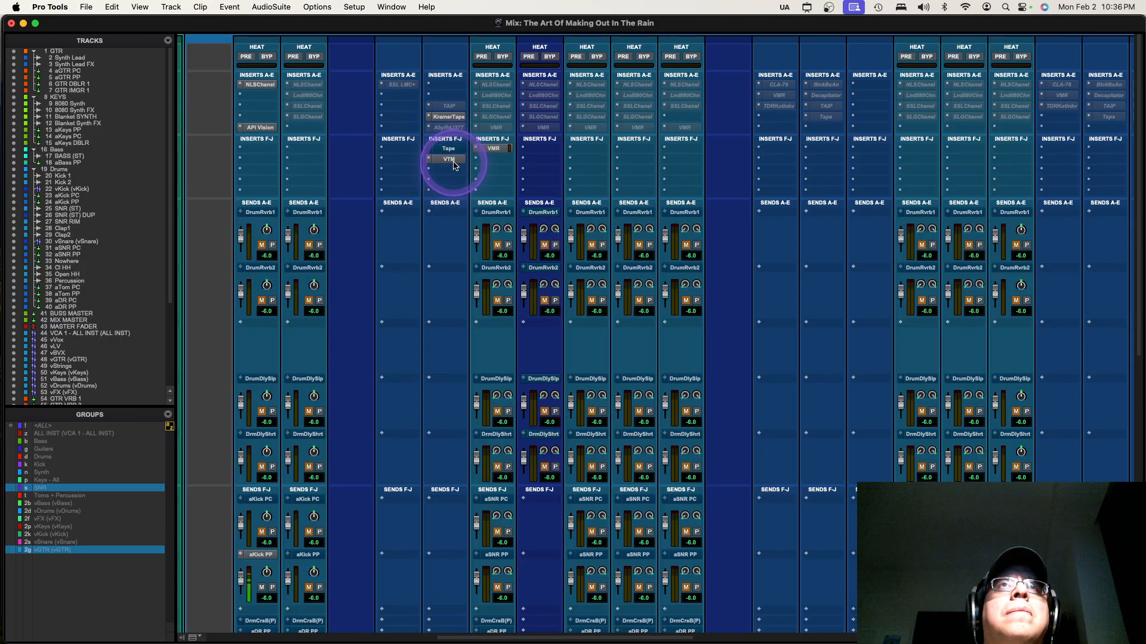
left_click(448, 149, "ctrl+super")
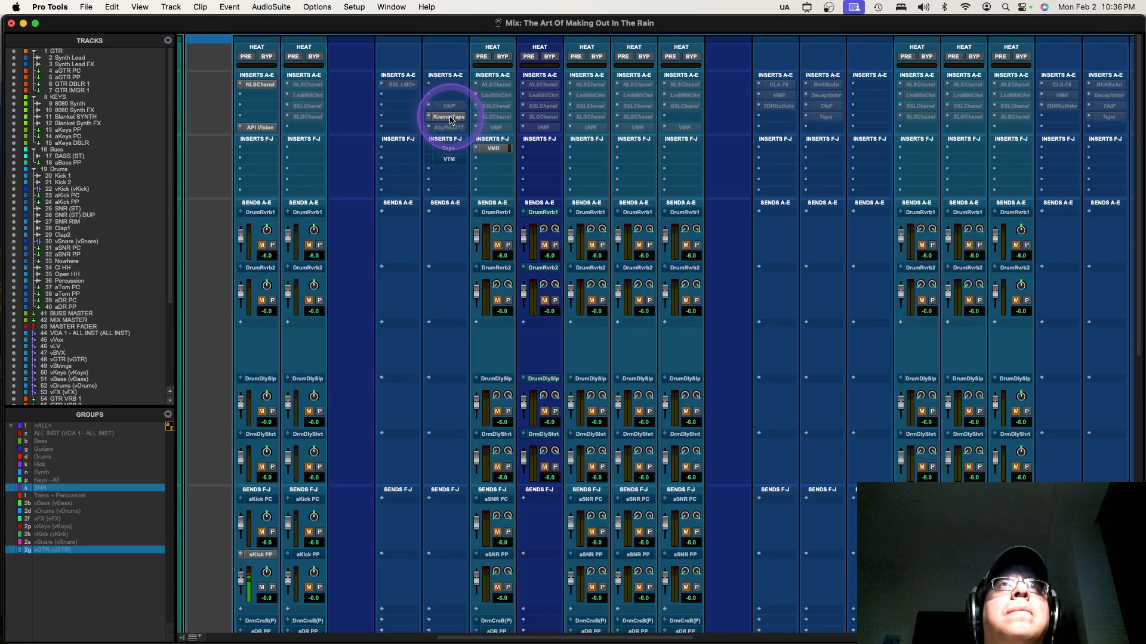
left_click(448, 149, "ctrl+super")
left_click(450, 160, "ctrl+super")
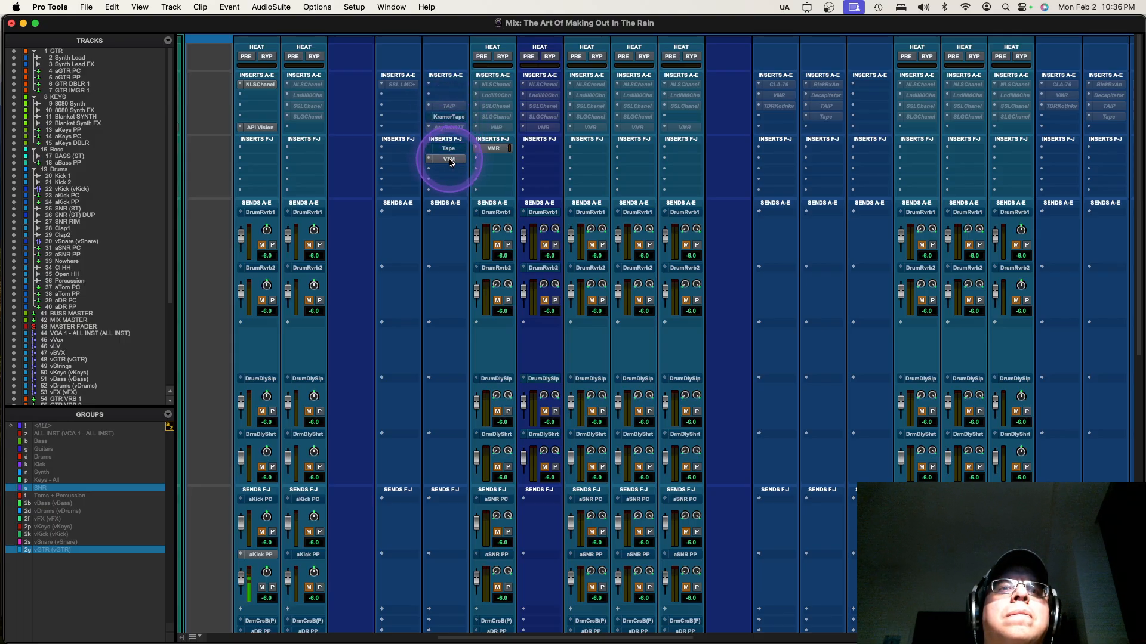
left_click(449, 161, "super")
left_click(452, 148, "super")
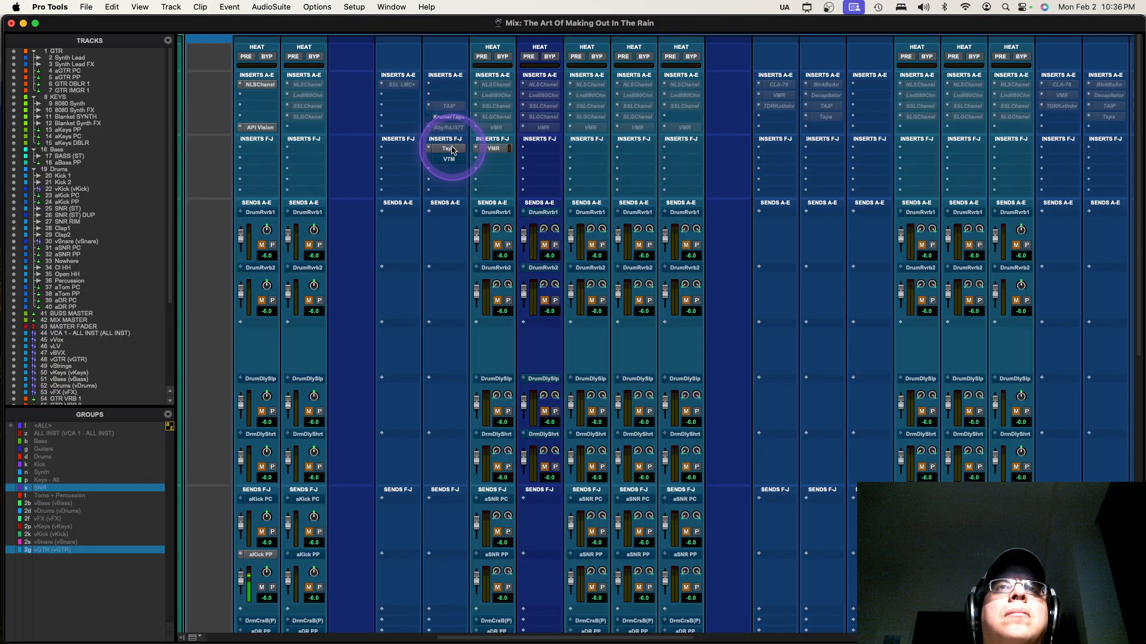
left_click(452, 149)
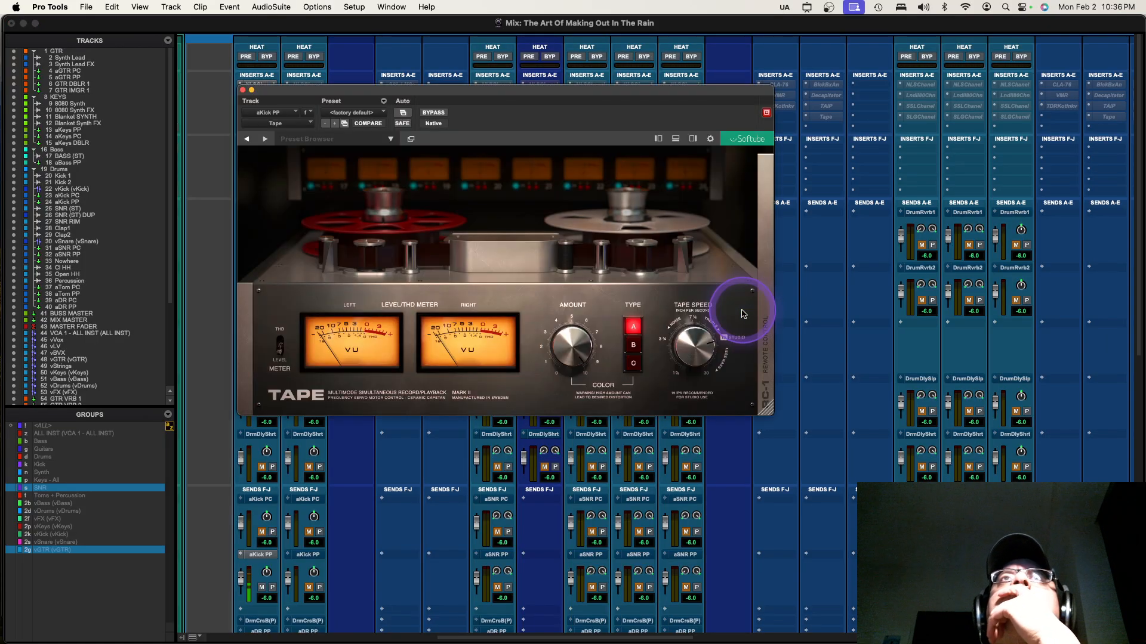
Compare color types A, B and C in the Tape plug-in on aKick PP, keep type C and close its window.
left_click(634, 362)
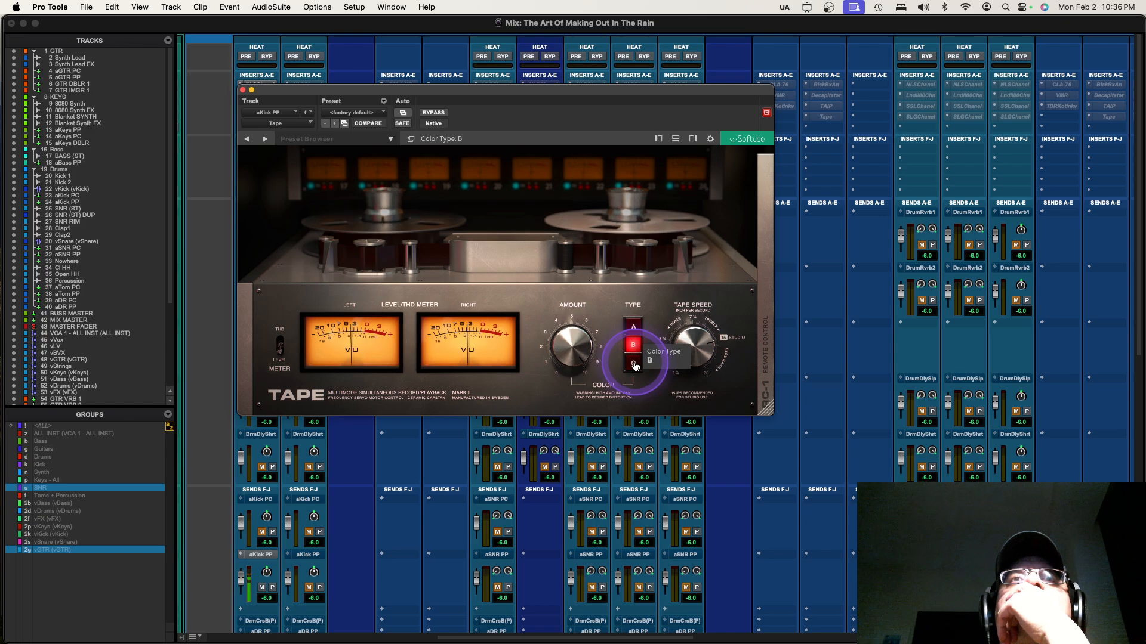
left_click(635, 366)
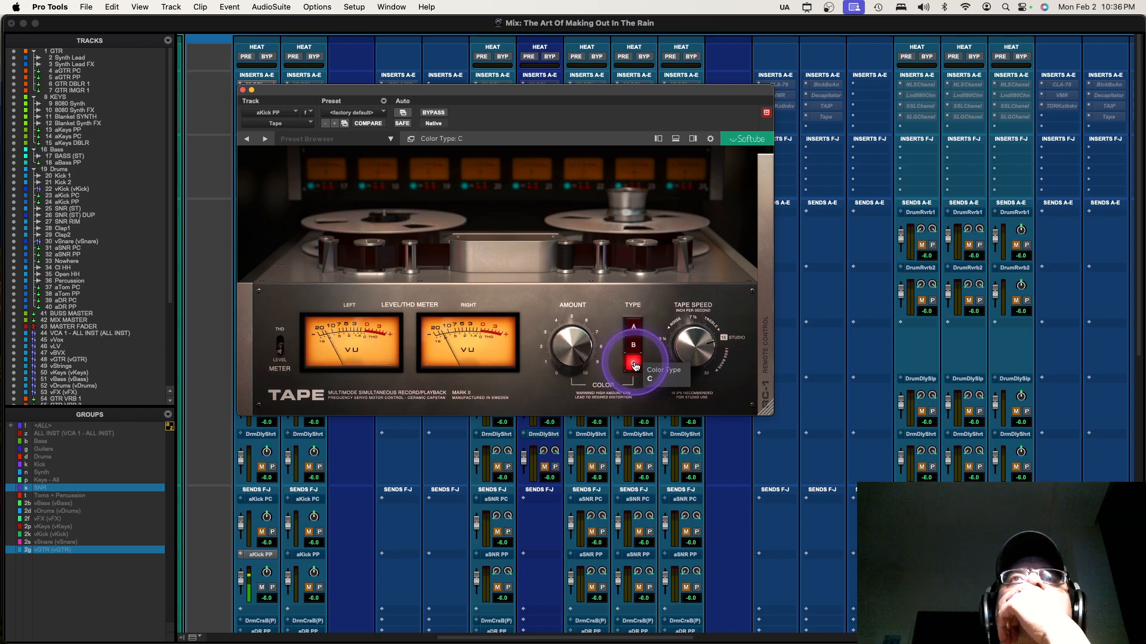
left_click(636, 328)
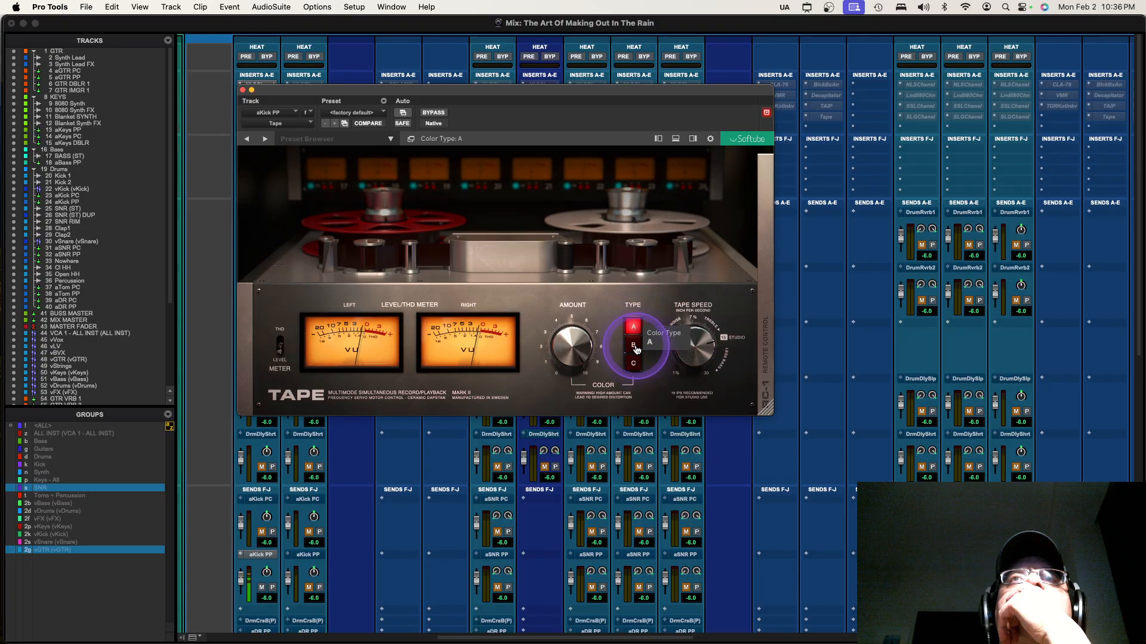
left_click(637, 349)
left_click(635, 361)
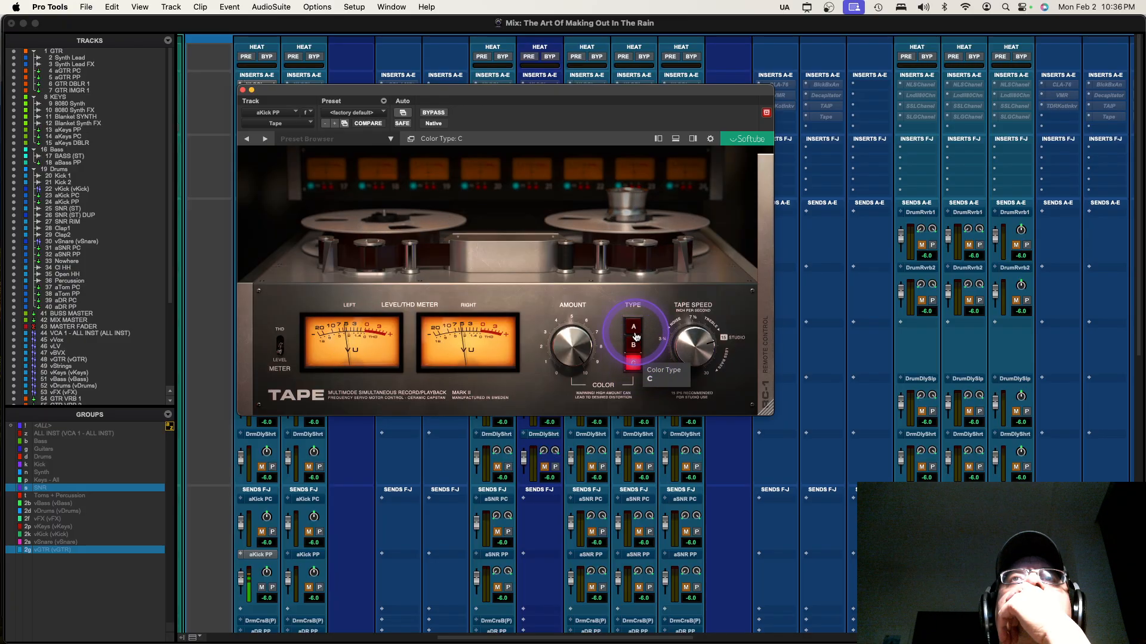
left_click(633, 328)
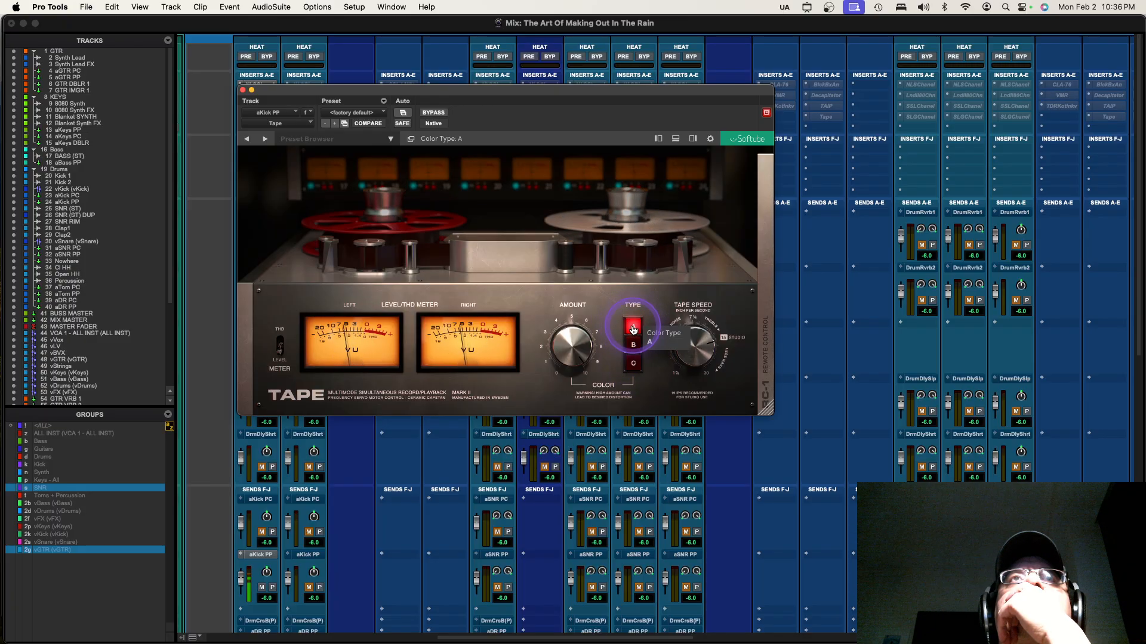
left_click(633, 362)
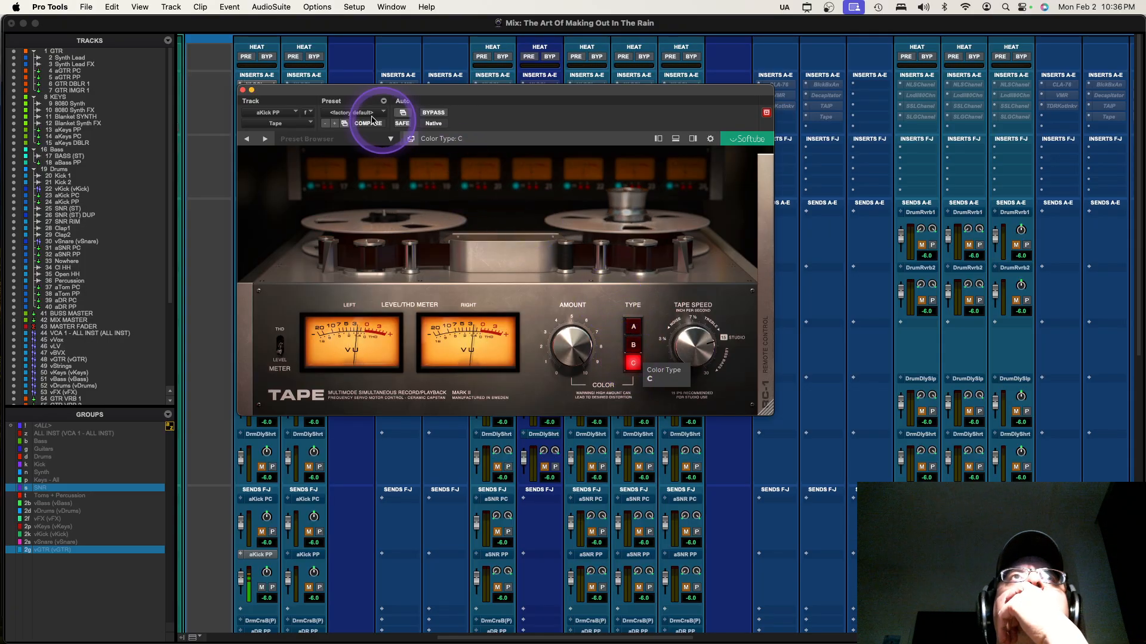
left_click(242, 90)
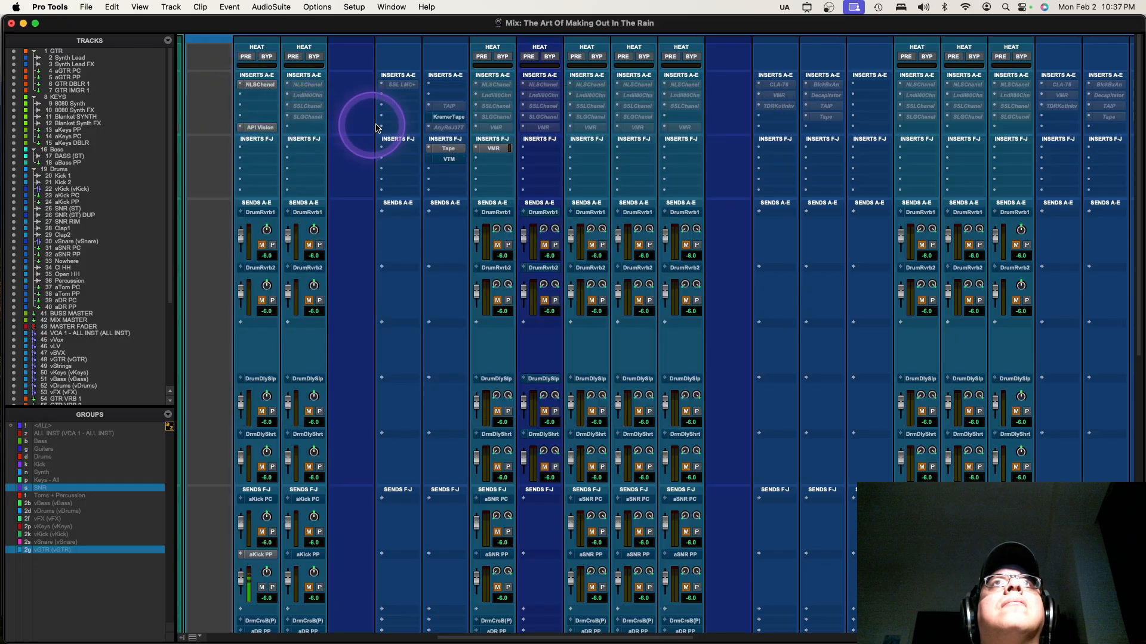
left_click(449, 149)
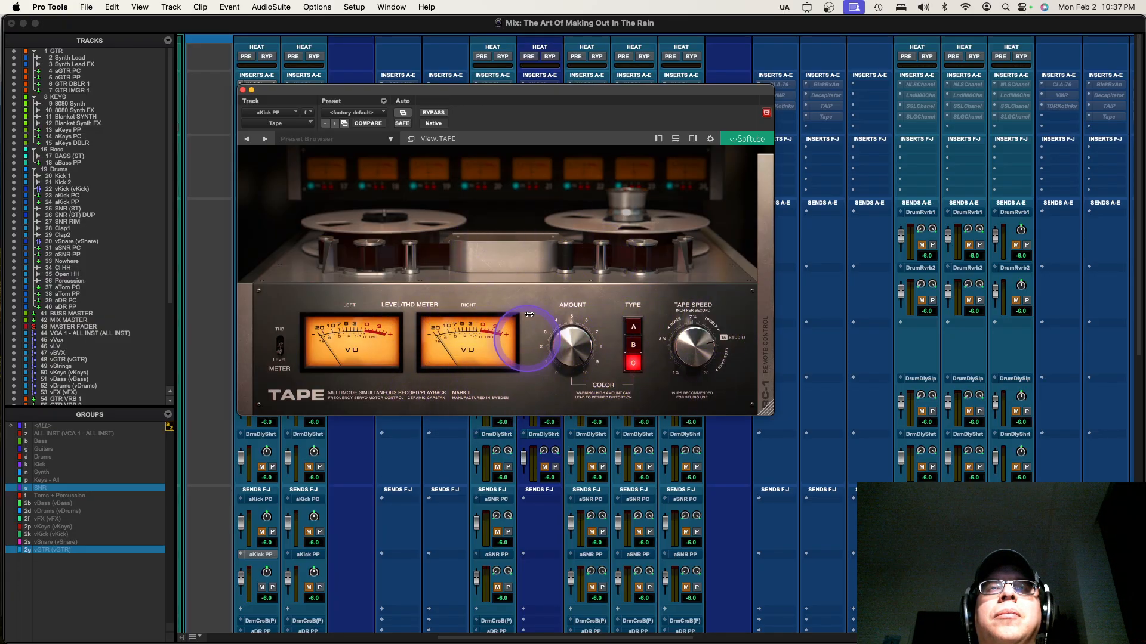
left_click(243, 90)
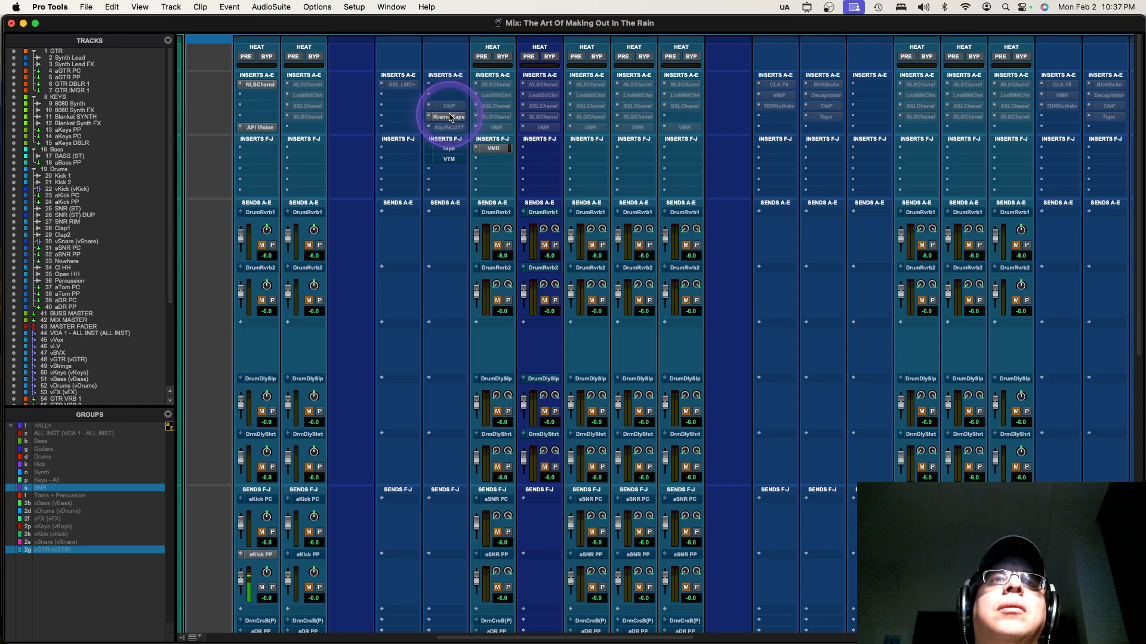
Switch aKick PP from Tape to Abbey Road J37 Tape and adjust the J37's saturation and input level.
left_click_drag(449, 117, 450, 131)
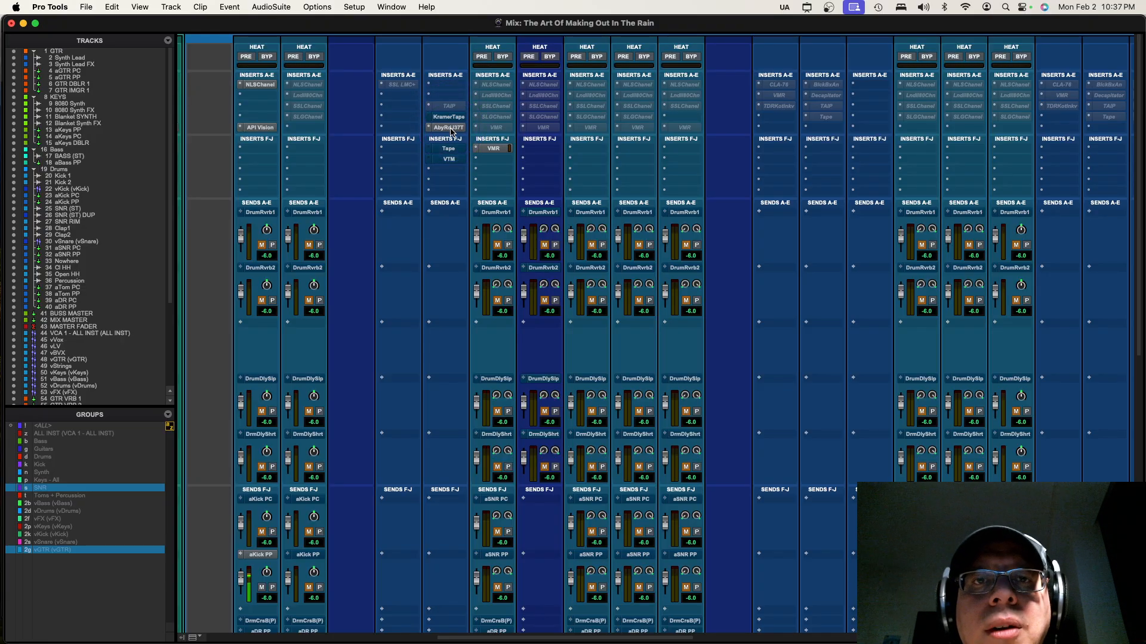
left_click(449, 128)
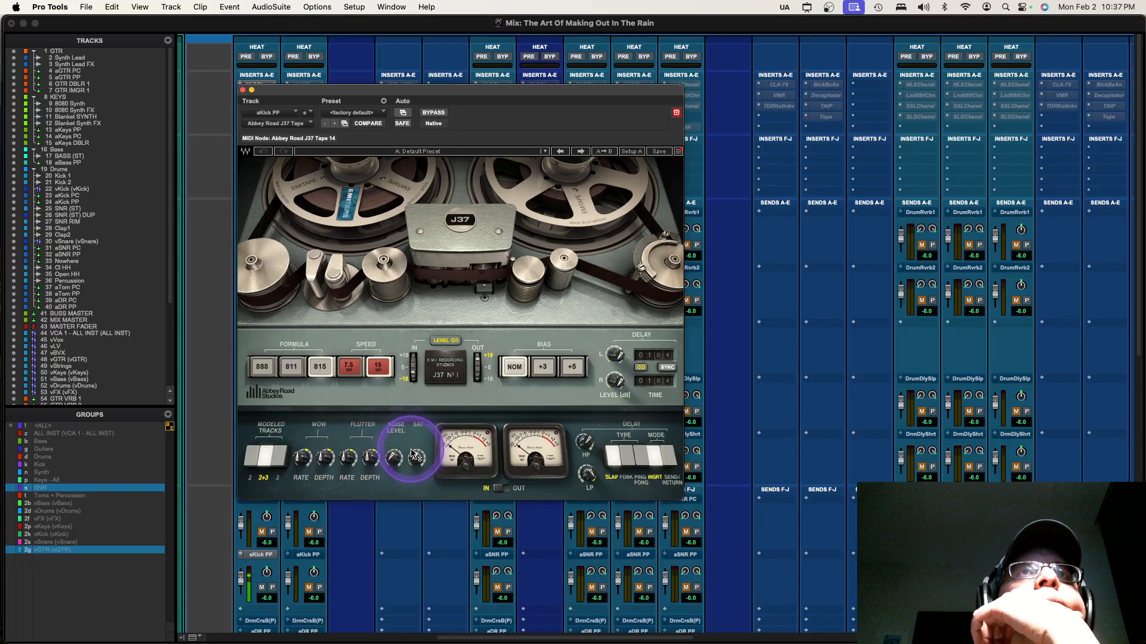
left_click_drag(417, 458, 422, 234)
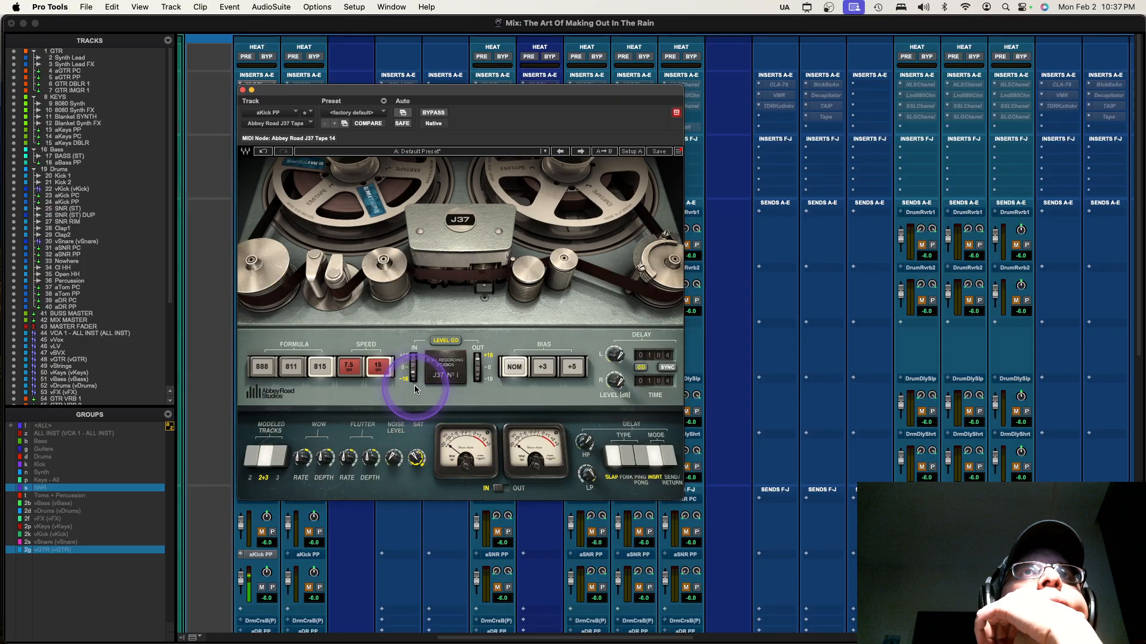
left_click_drag(413, 376, 414, 370)
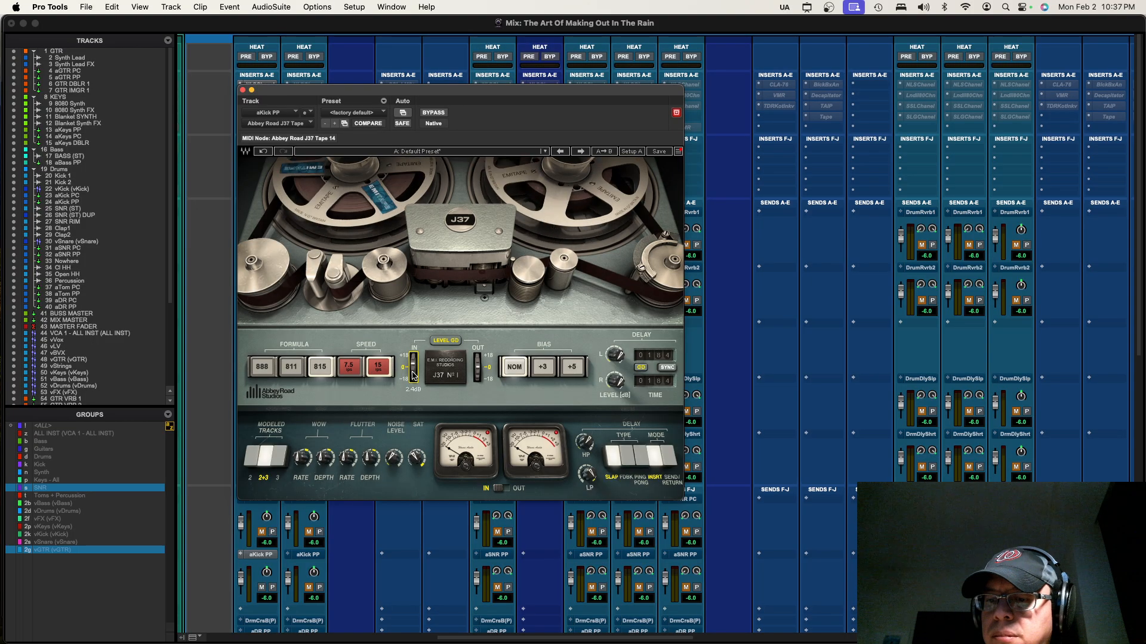
Play the song from about bar 75 while trying J37's 7.5 speed and formulas 888 and 811, returning to 815.
key("super+equal")
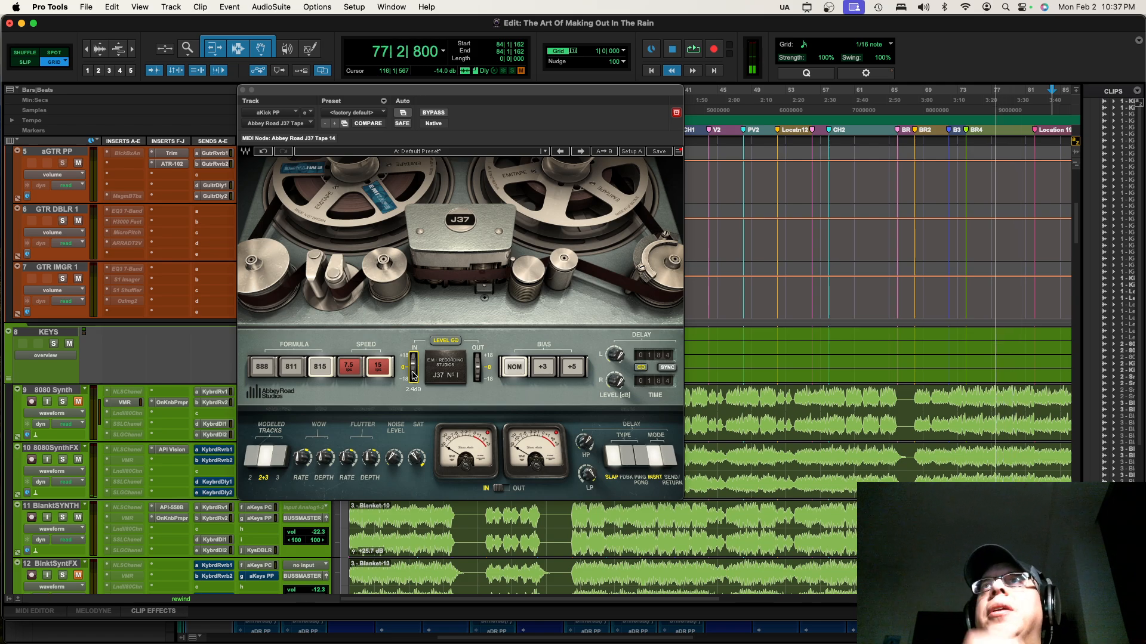
left_click(422, 357)
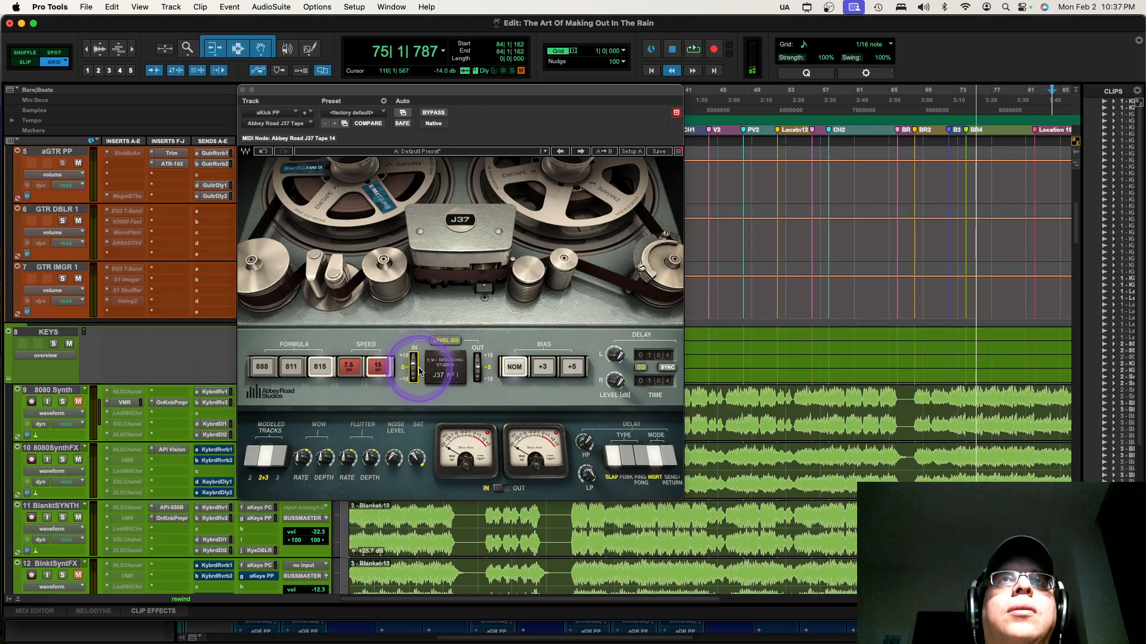
key("space")
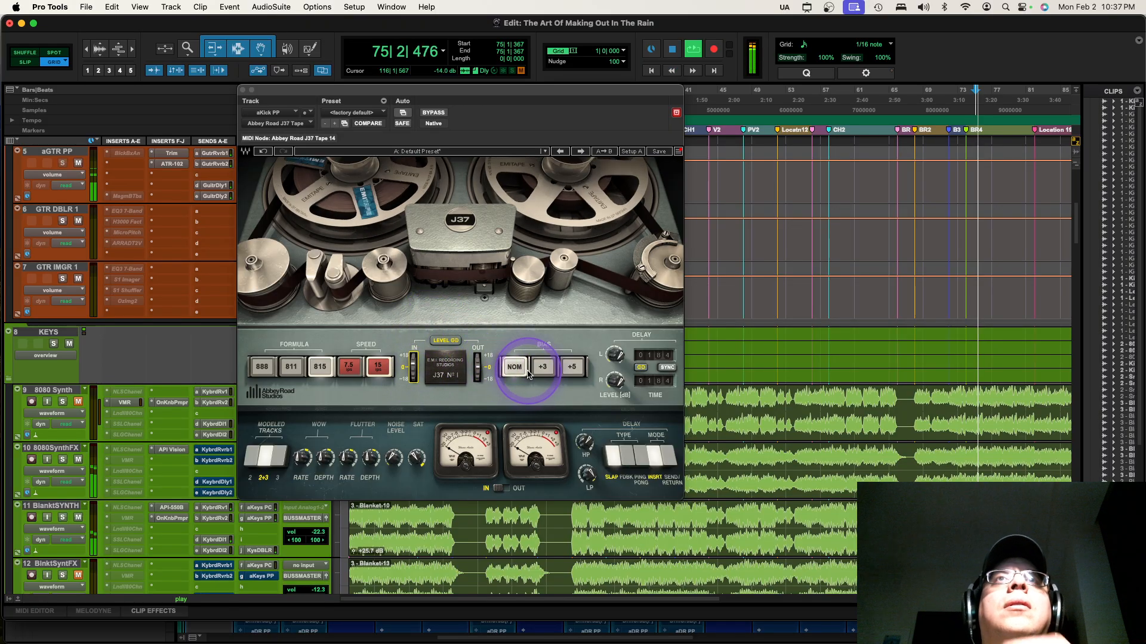
left_click(355, 367)
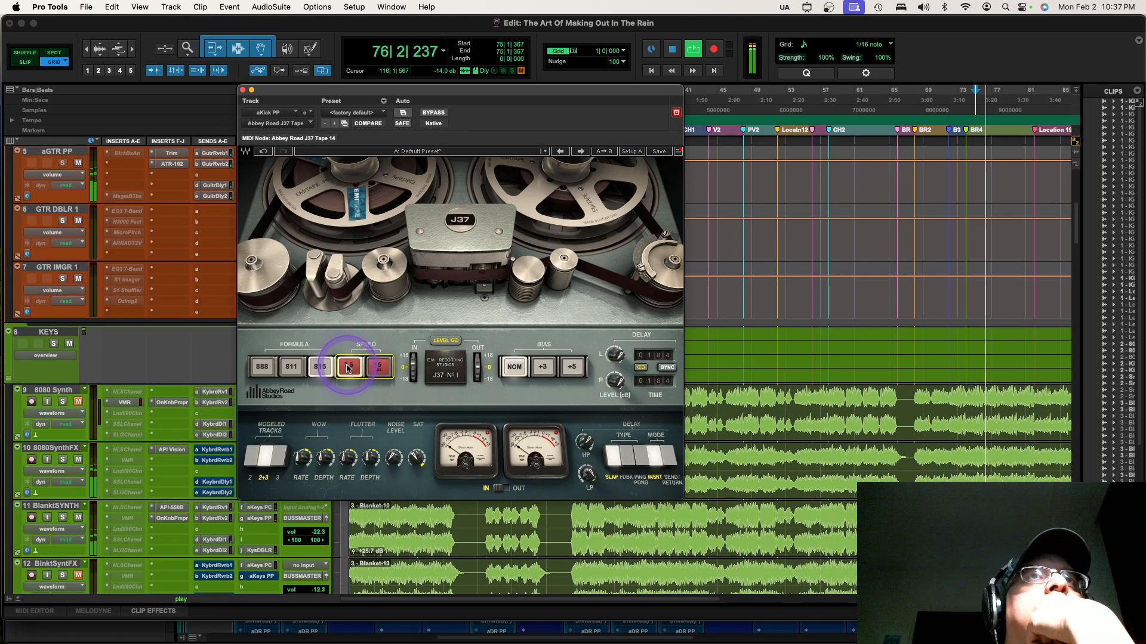
left_click(263, 367)
left_click(291, 368)
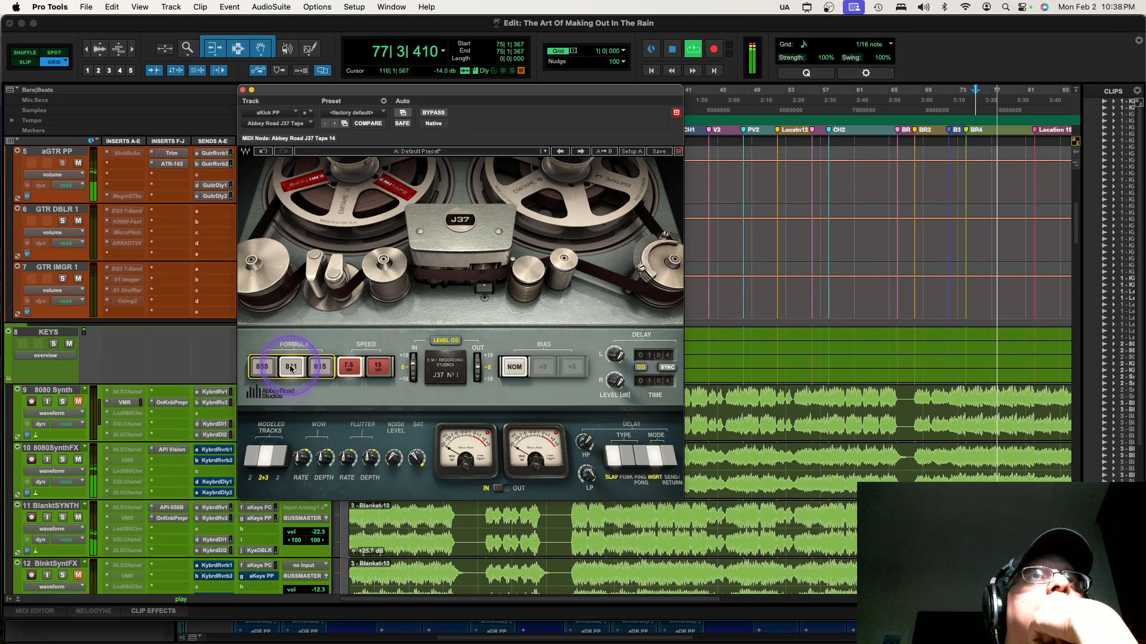
left_click(321, 367)
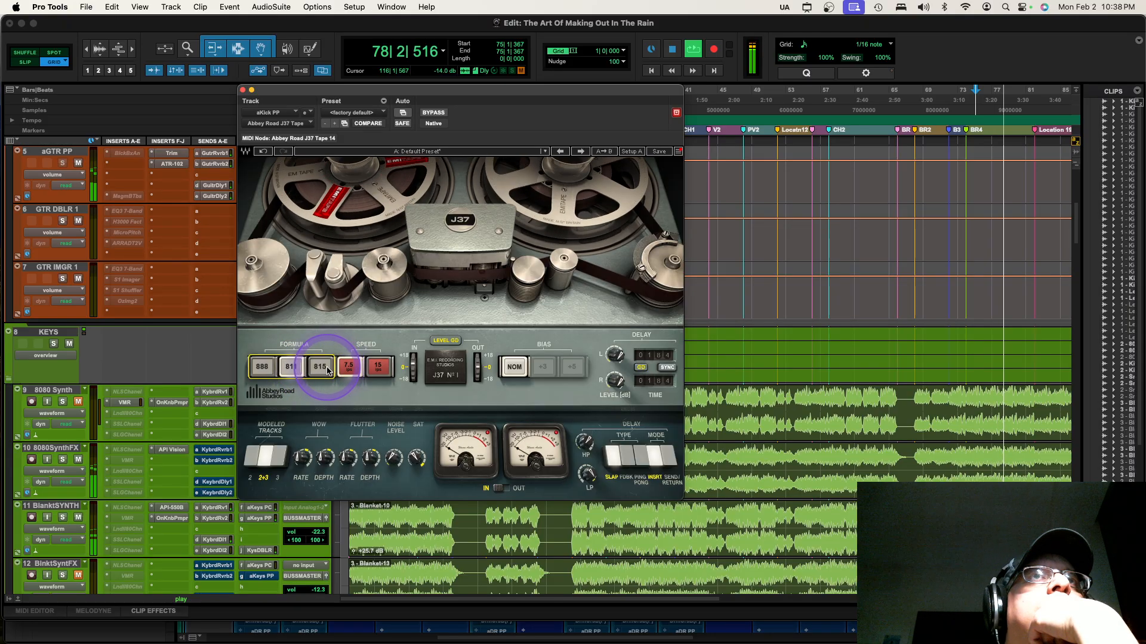
left_click(264, 367)
left_click(287, 374)
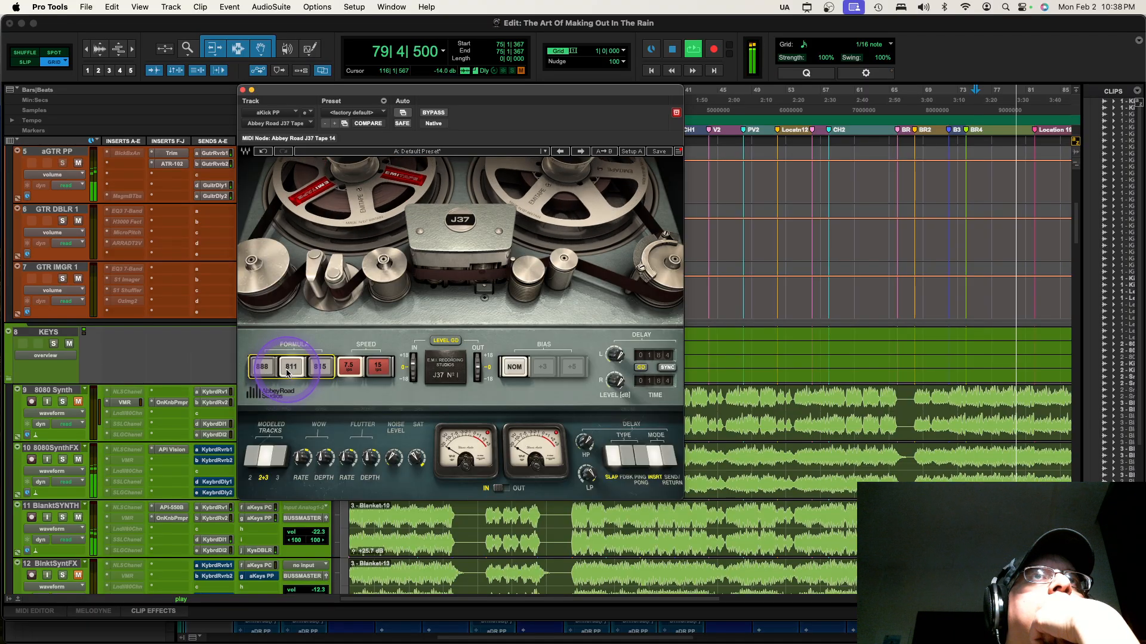
left_click(328, 373)
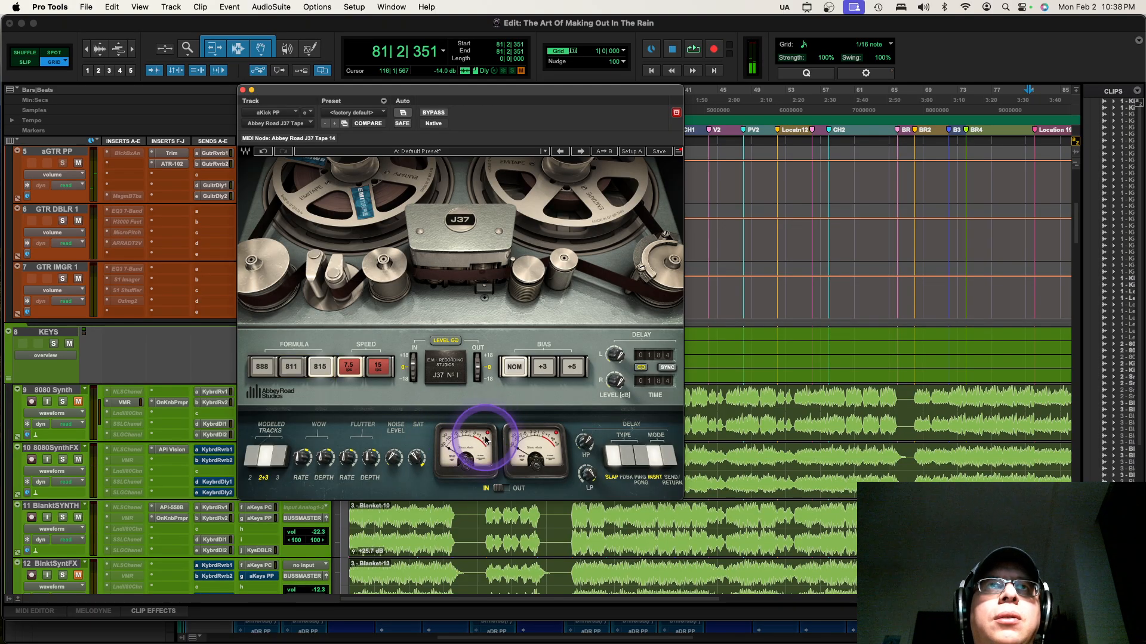
Audition the J37 on the passages from bar 81 and bar 69, and readjust its input level during playback.
key("space")
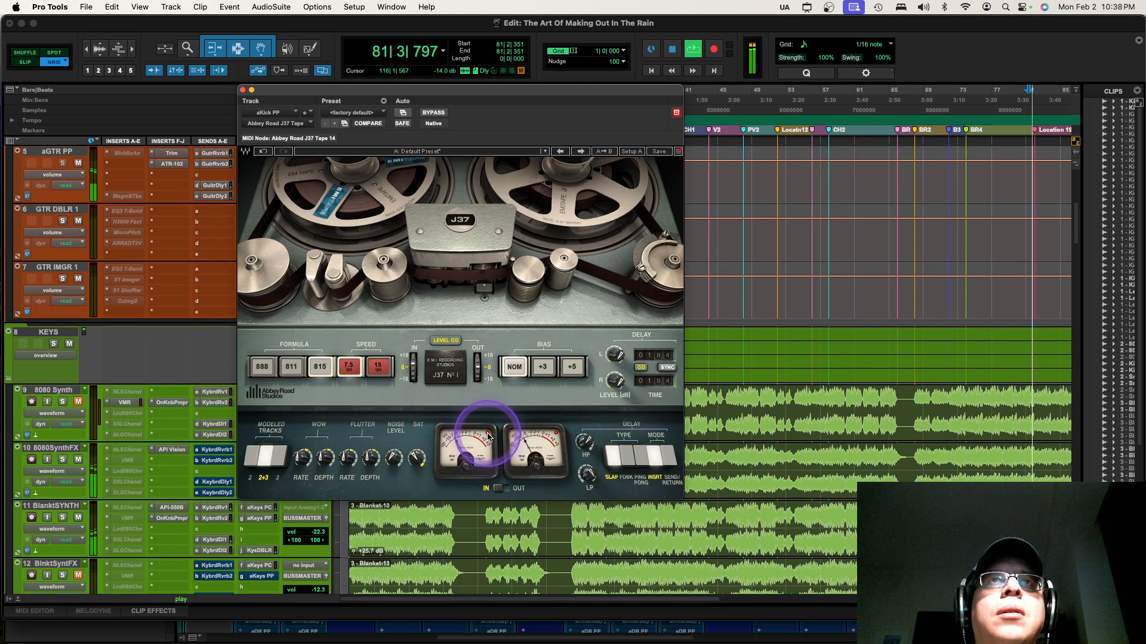
key("space")
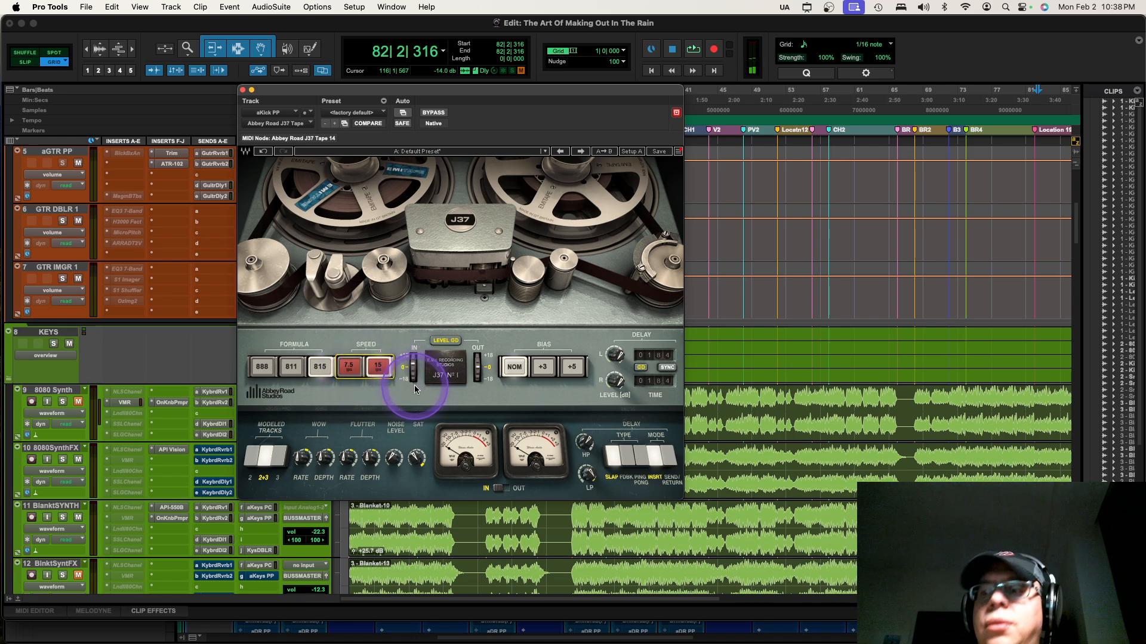
key("KP_1")
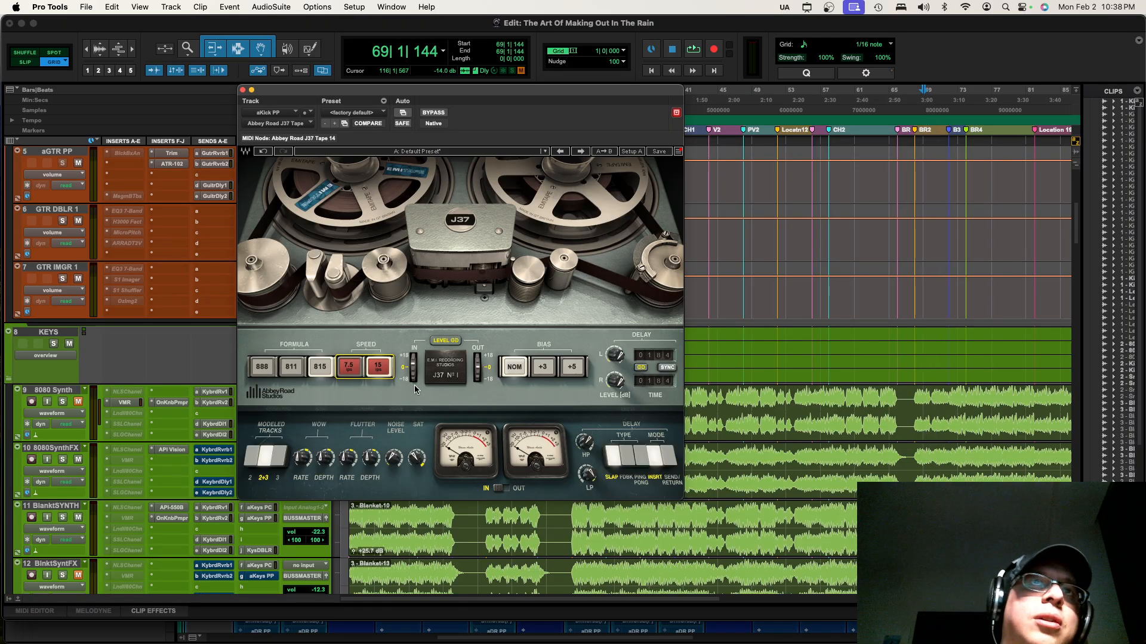
key("space")
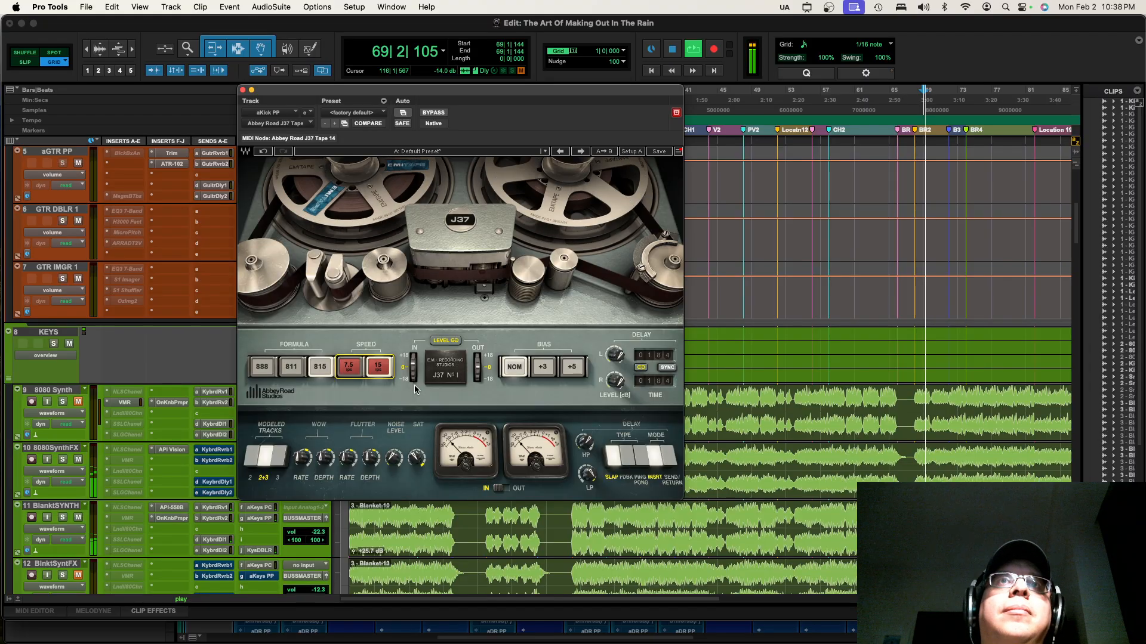
left_click(412, 368)
mouse_move(412, 369)
left_mouse_down()
mouse_move(410, 358)
mouse_move(417, 376)
left_mouse_up()
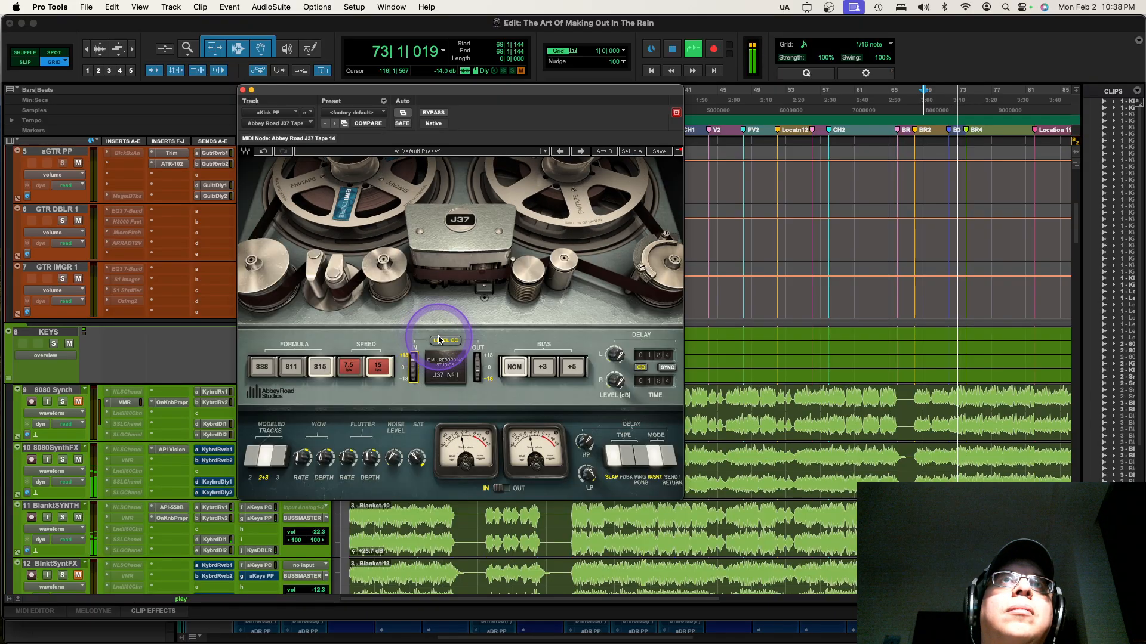
Close the J37 window and compare the J37, Tape and VTM inserts on aKick PP in the mixer.
left_click(244, 90)
key("super+equal")
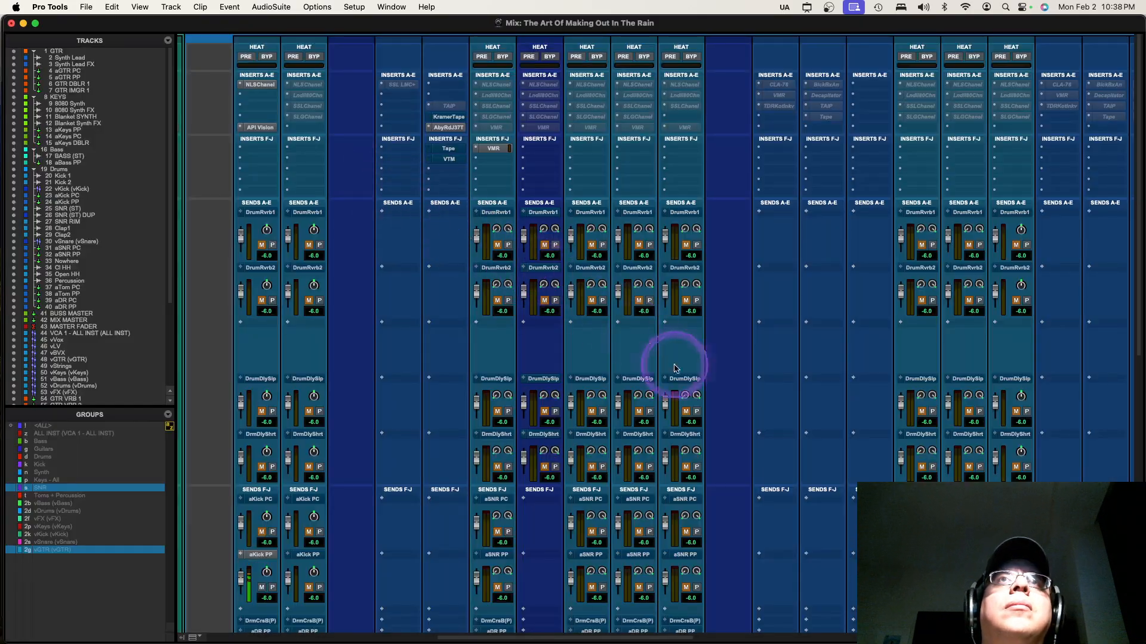
left_click_drag(445, 121, 445, 154)
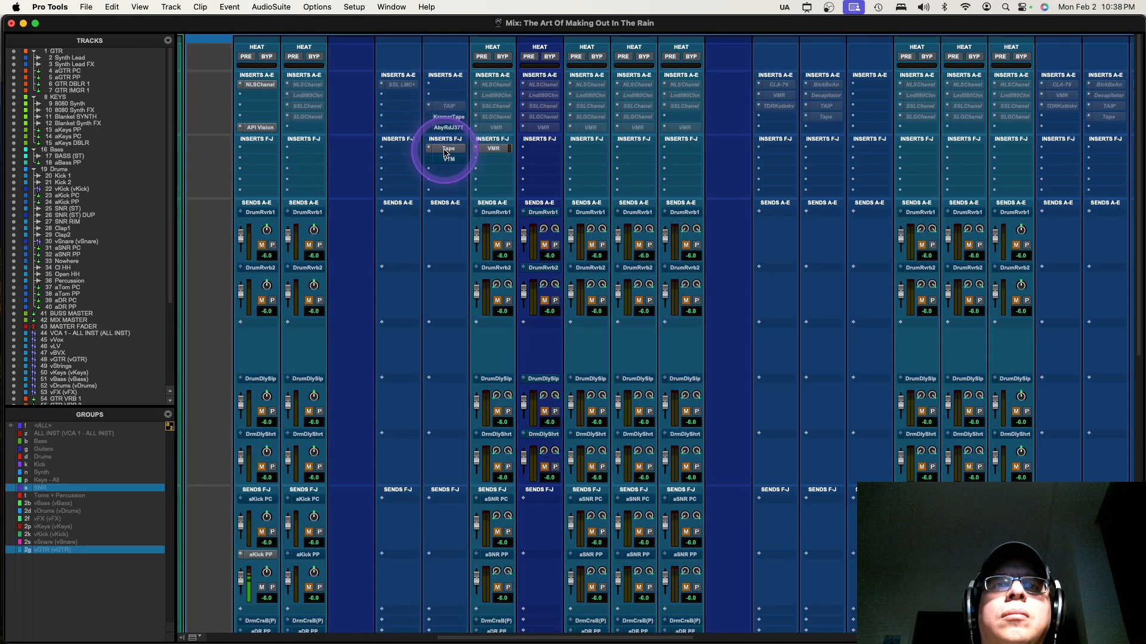
left_click_drag(444, 153, 446, 163)
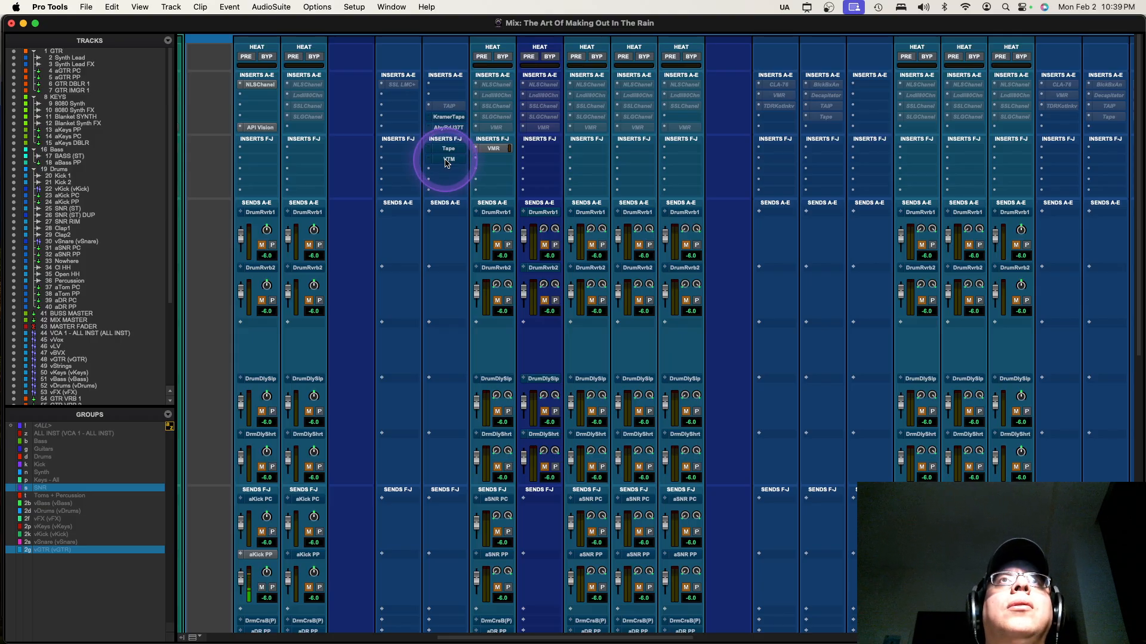
Remove the TAIP, Kramer Tape, Abbey Road J37 and VTM inserts from aKick PP, leaving only Tape active.
left_click_drag(451, 144, 449, 130)
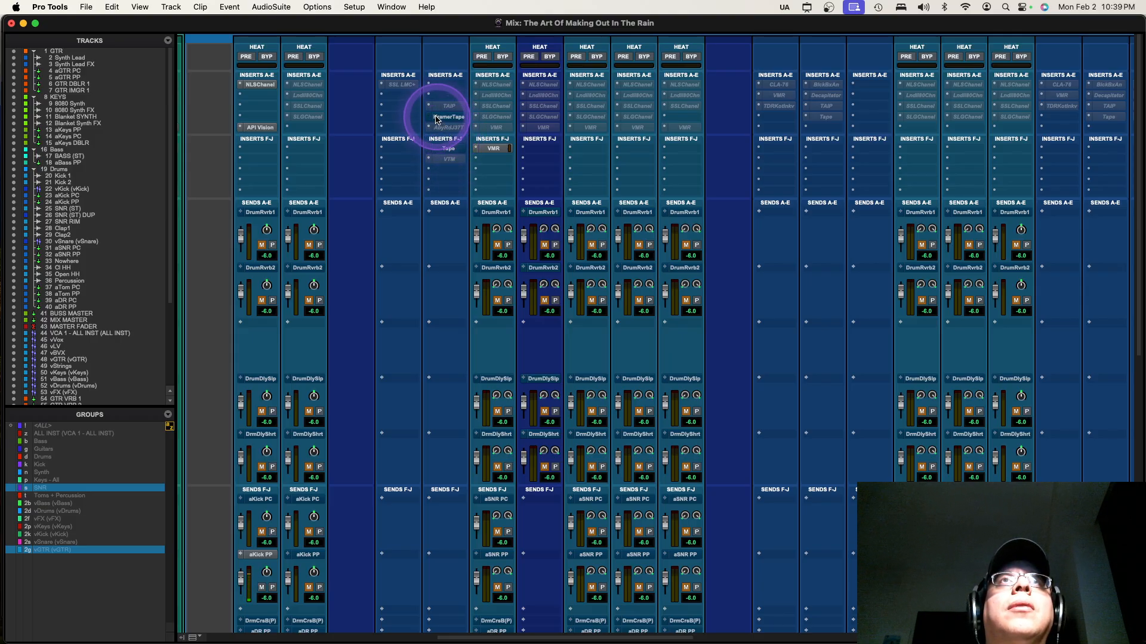
left_click_drag(451, 94, 439, 153)
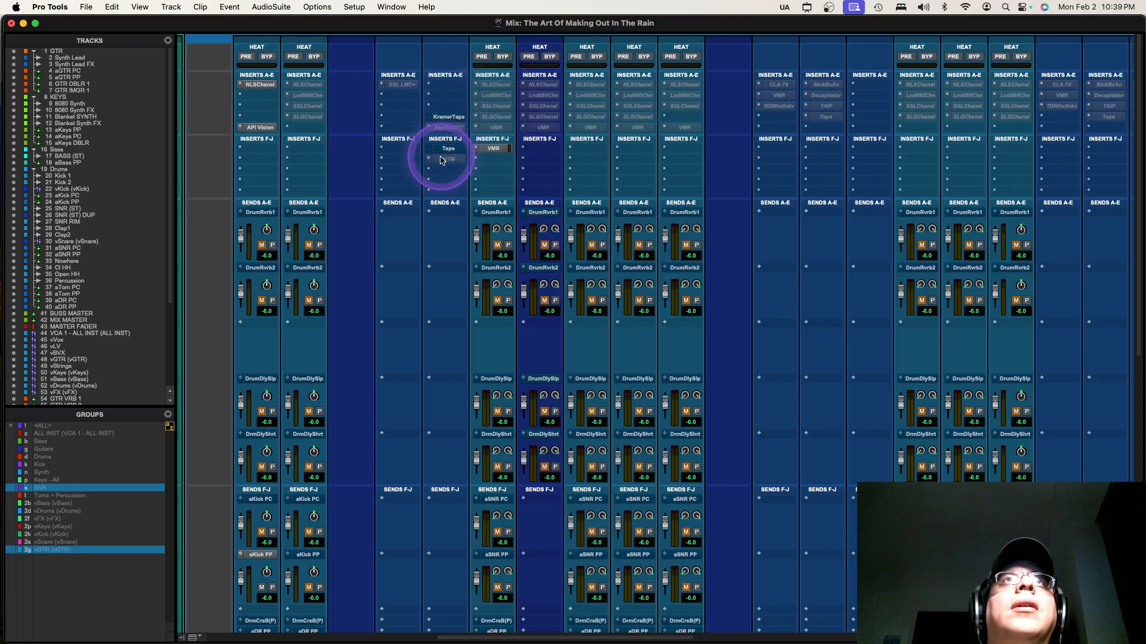
left_click(431, 162)
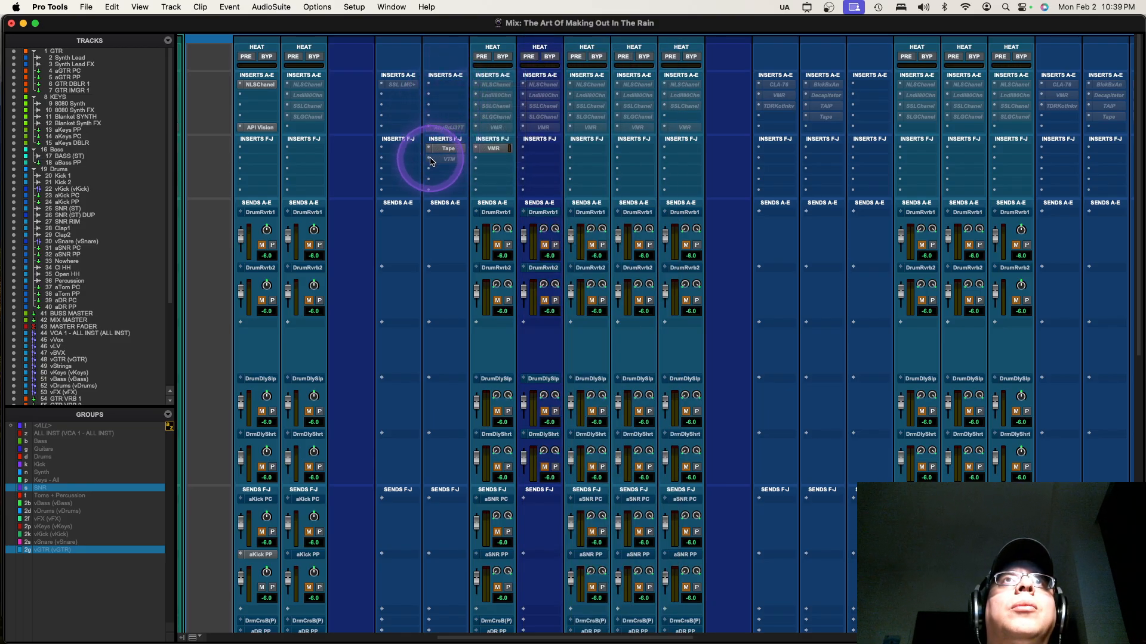
left_click_drag(432, 162, 437, 133)
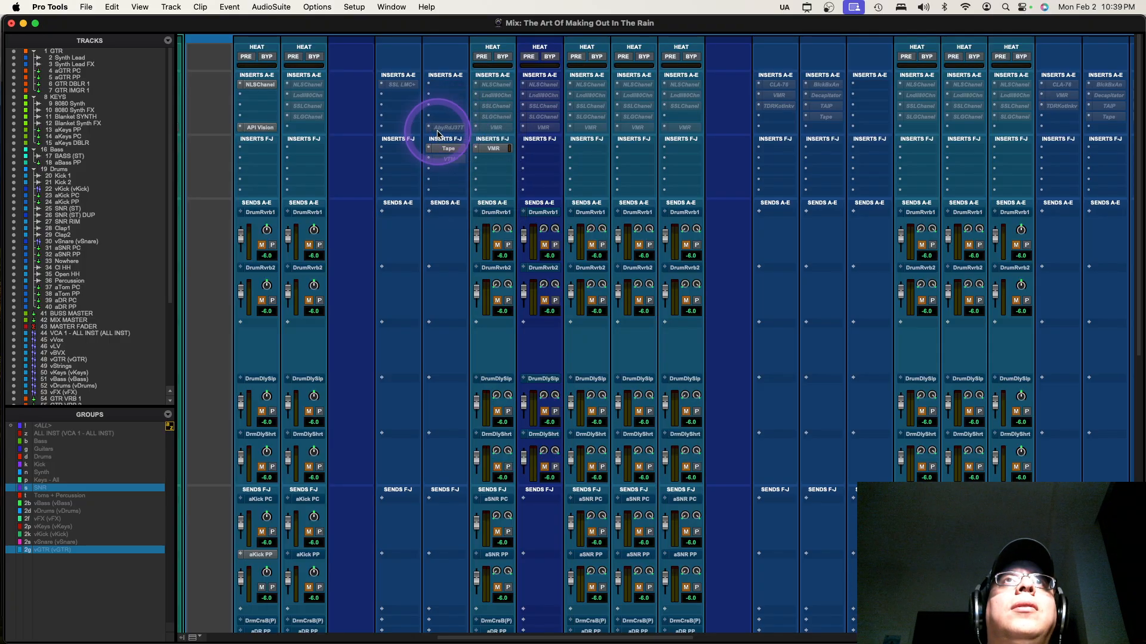
left_click(452, 84)
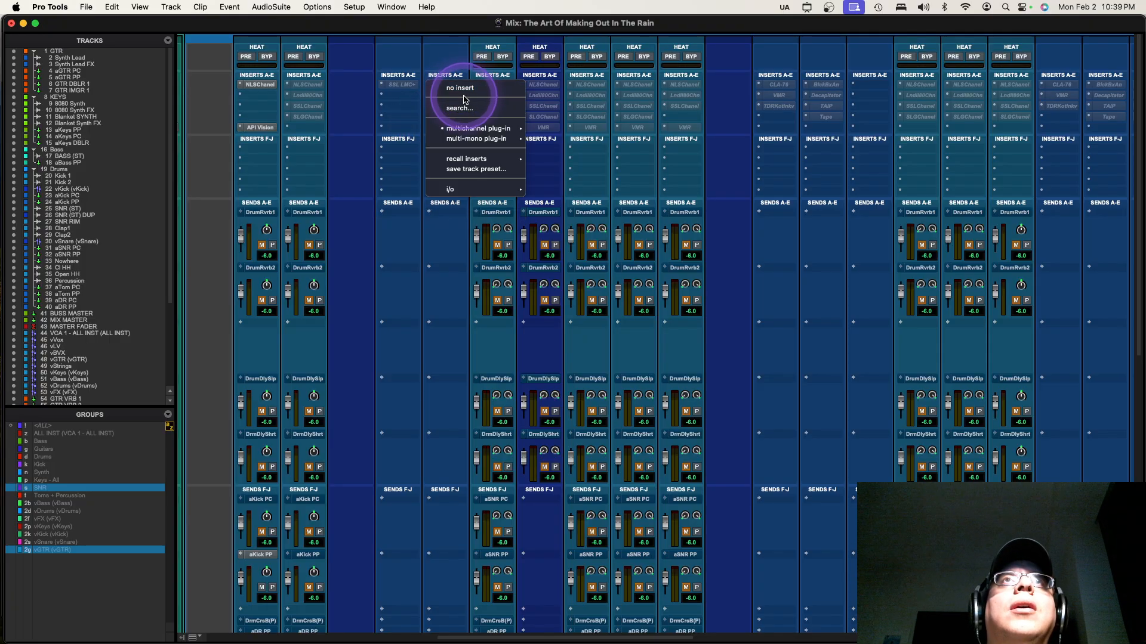
left_click(463, 89)
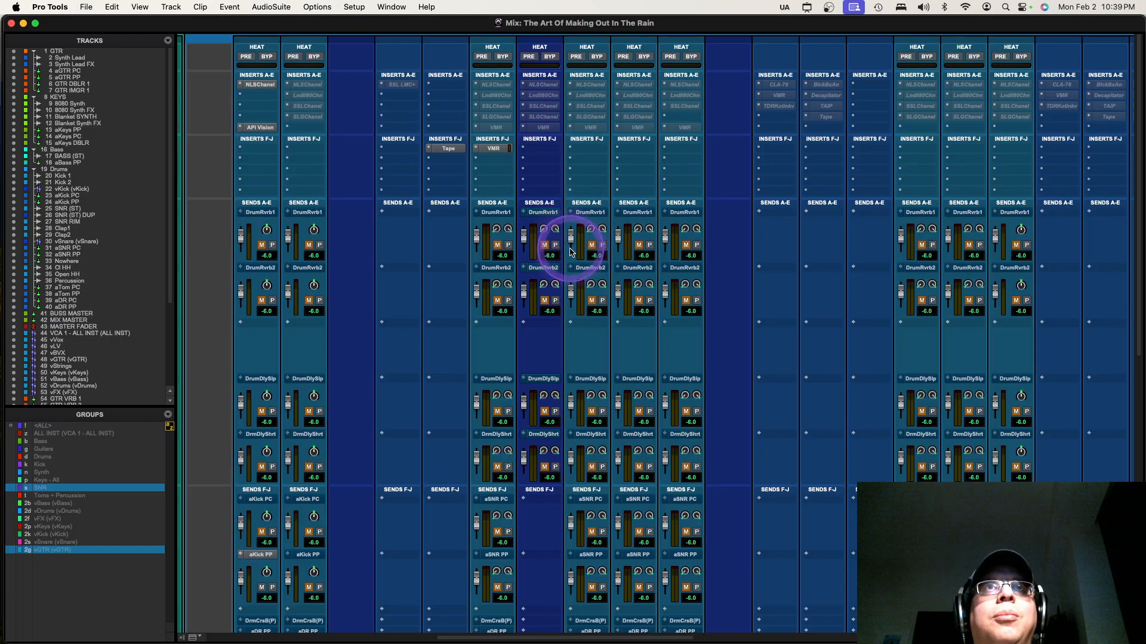
Move the Tape plug-in on aKick PP to its first insert slot and play the song.
left_click_drag(446, 148, 460, 218)
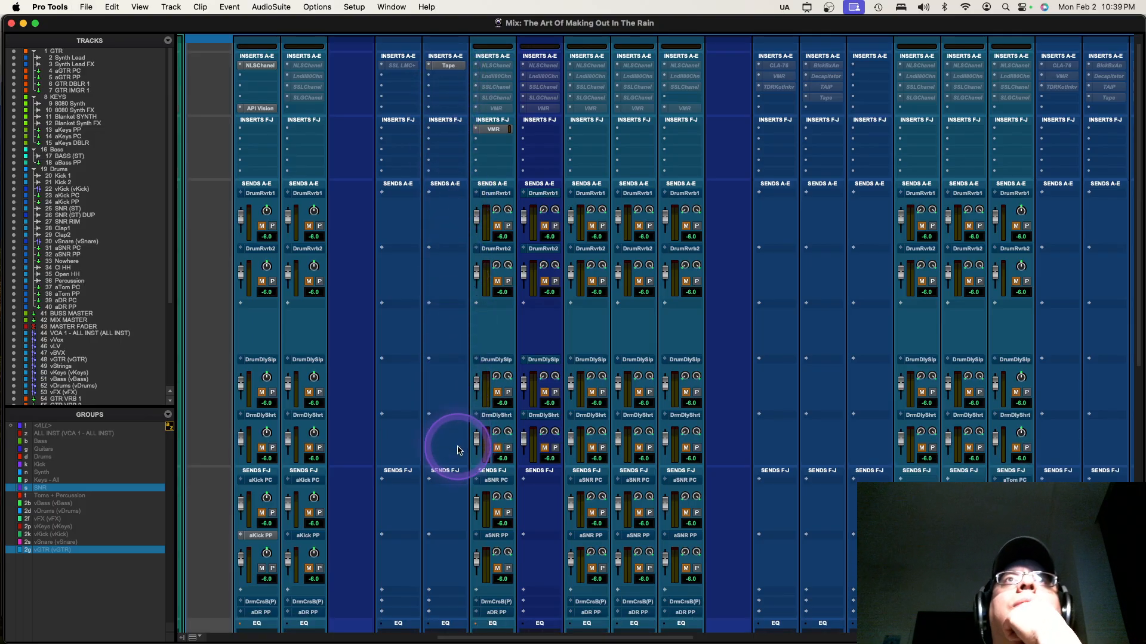
scroll(458, 448, "down", 10)
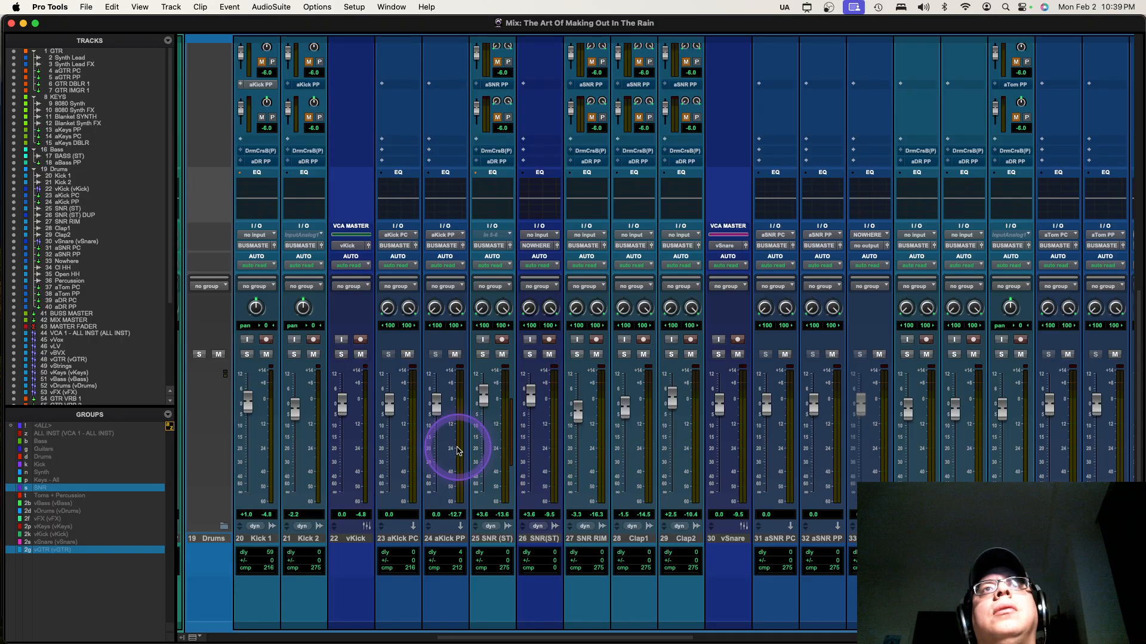
key("space")
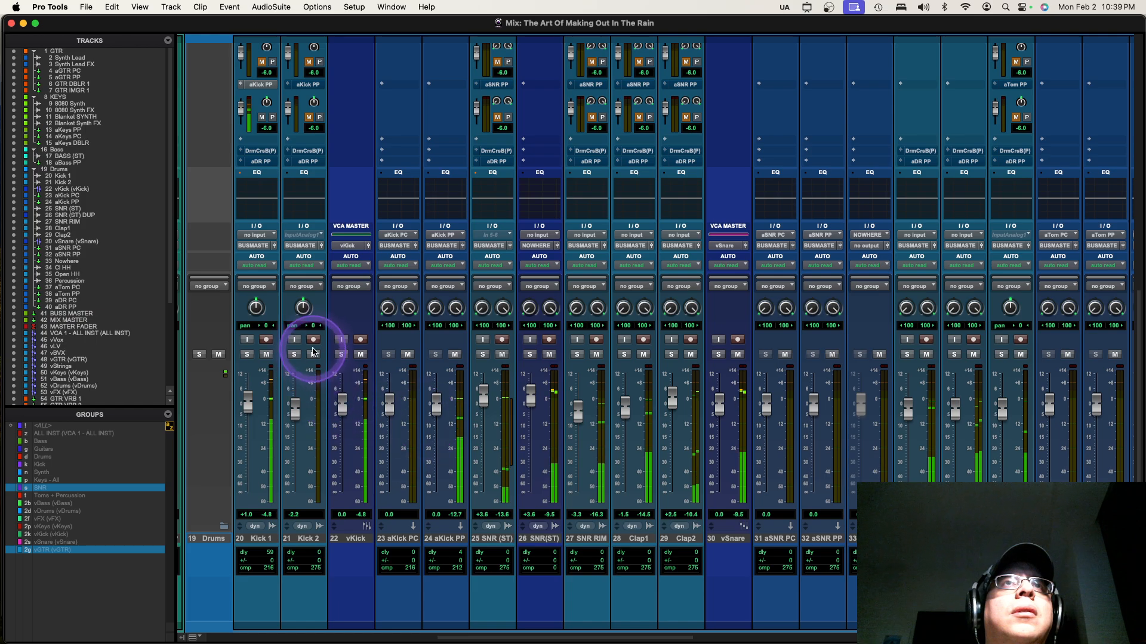
scroll(302, 341, "up", 10)
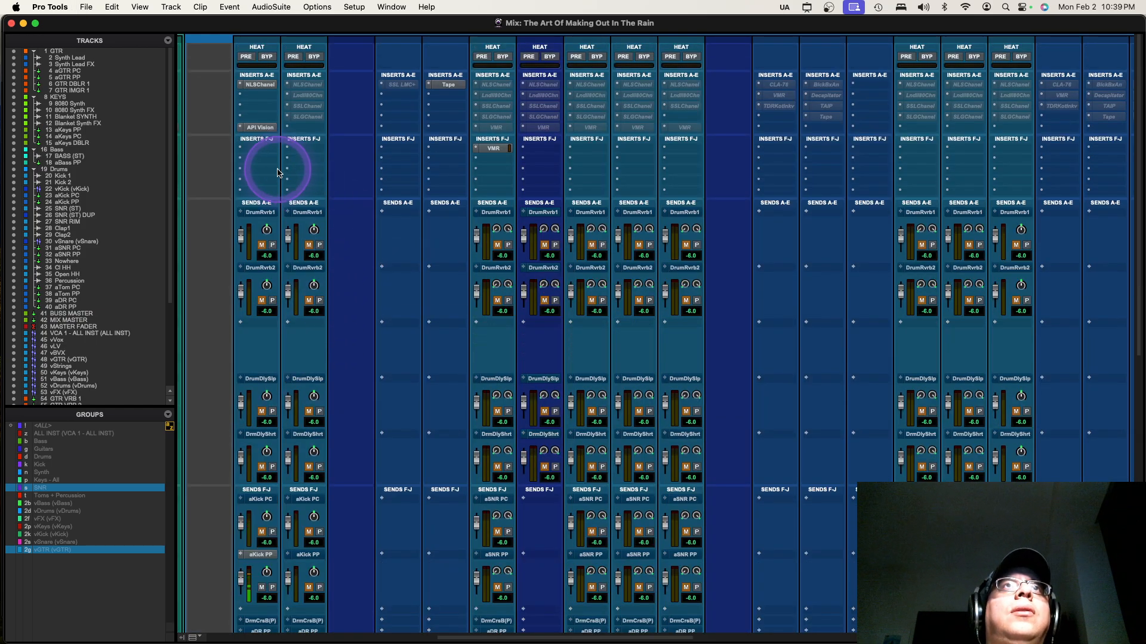
left_click(262, 155)
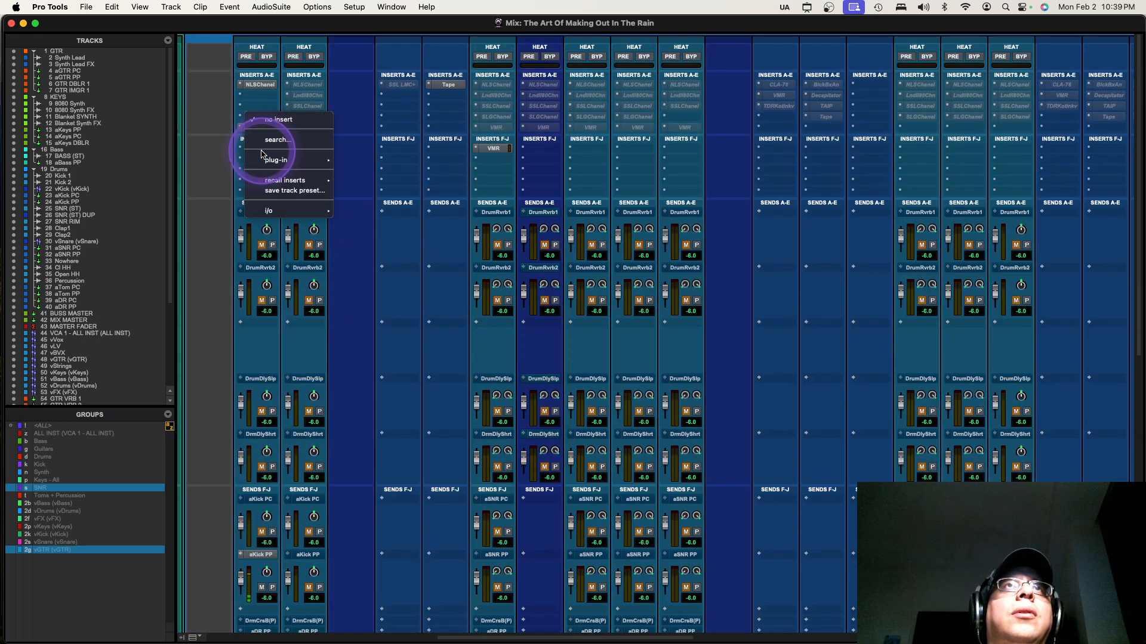
left_click(384, 148)
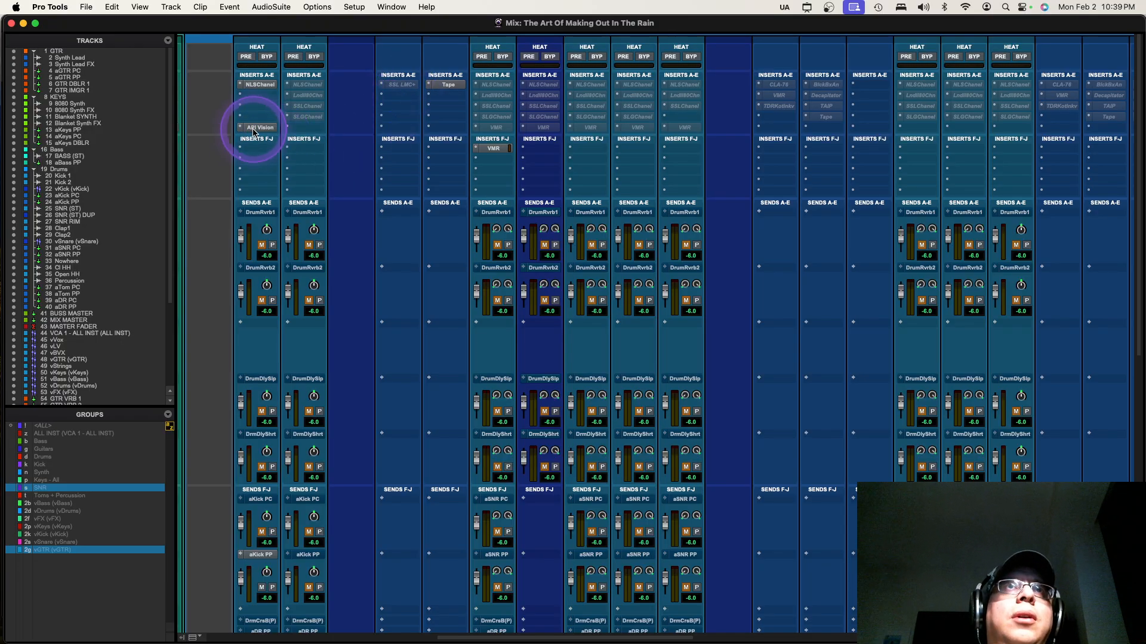
left_click(409, 100)
left_click(348, 101)
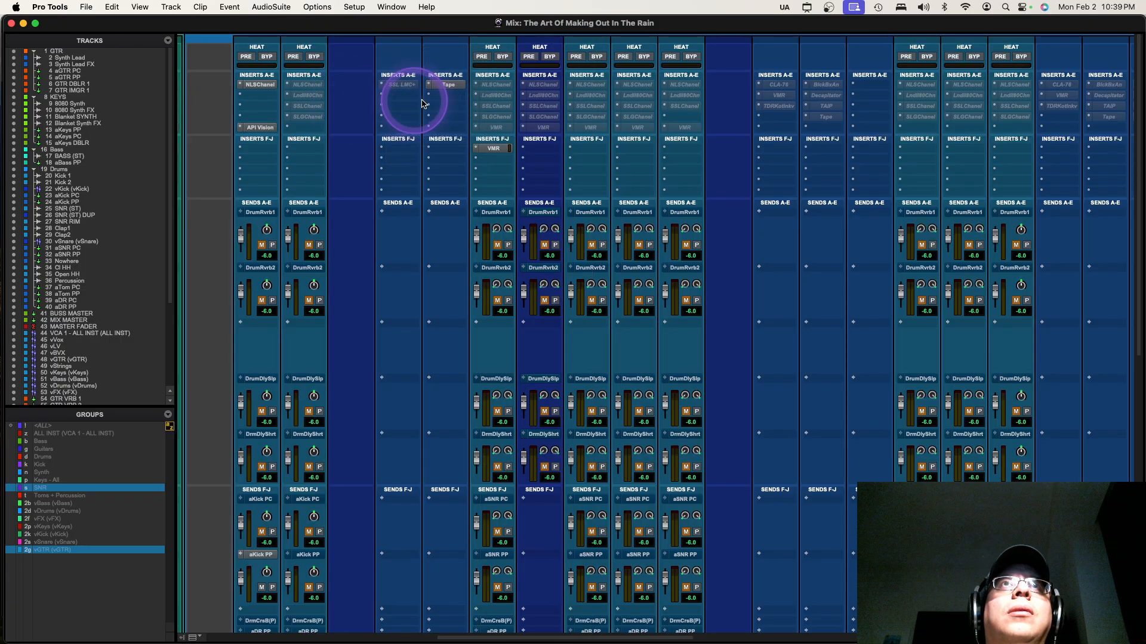
Search the available plug-ins for "dyn" from an empty insert slot on aKick PP.
left_click(447, 106)
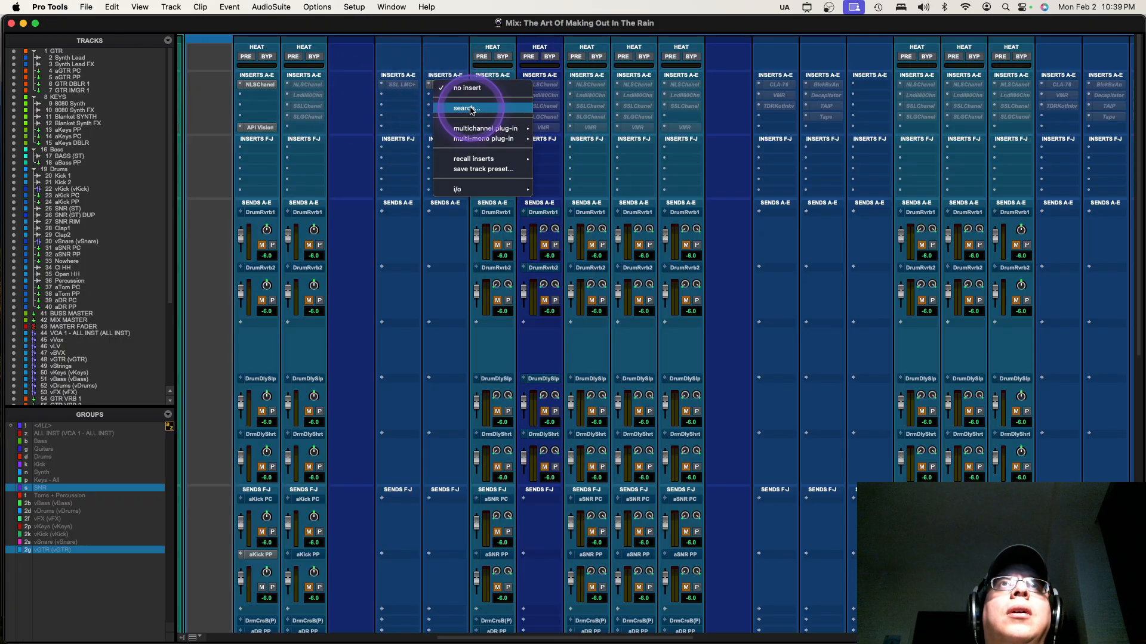
left_click(471, 110)
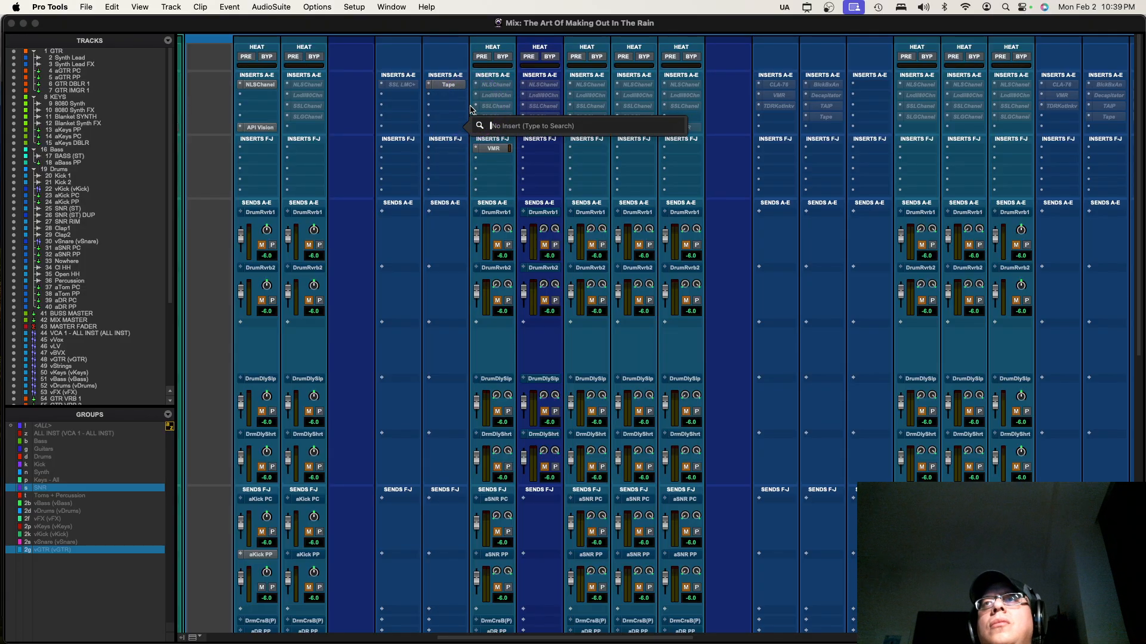
type("dyn")
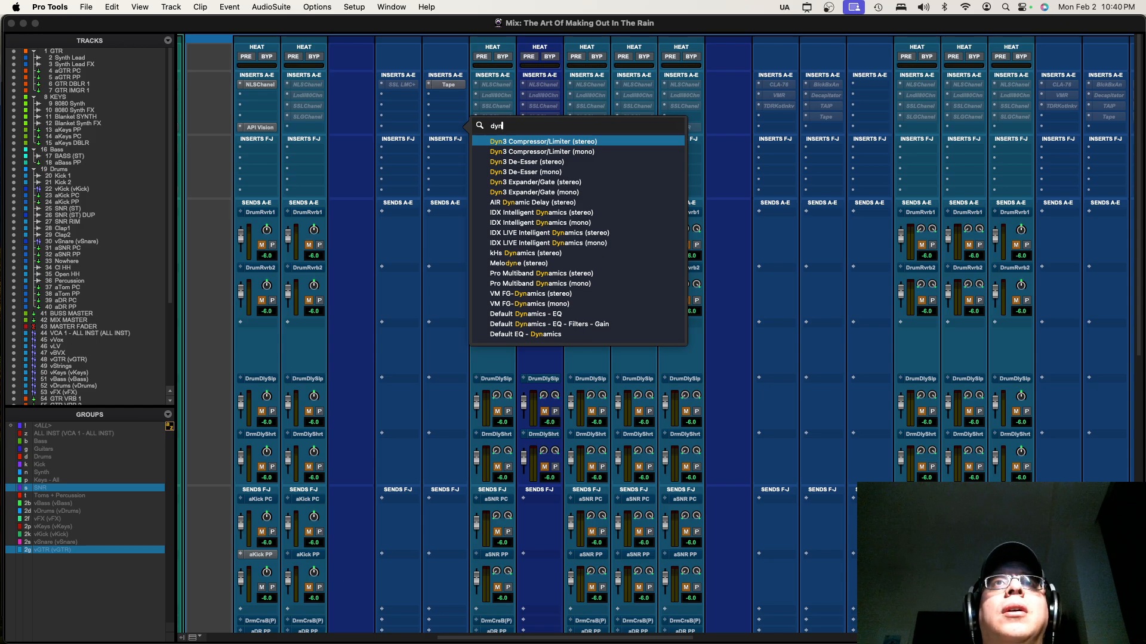
key("Escape")
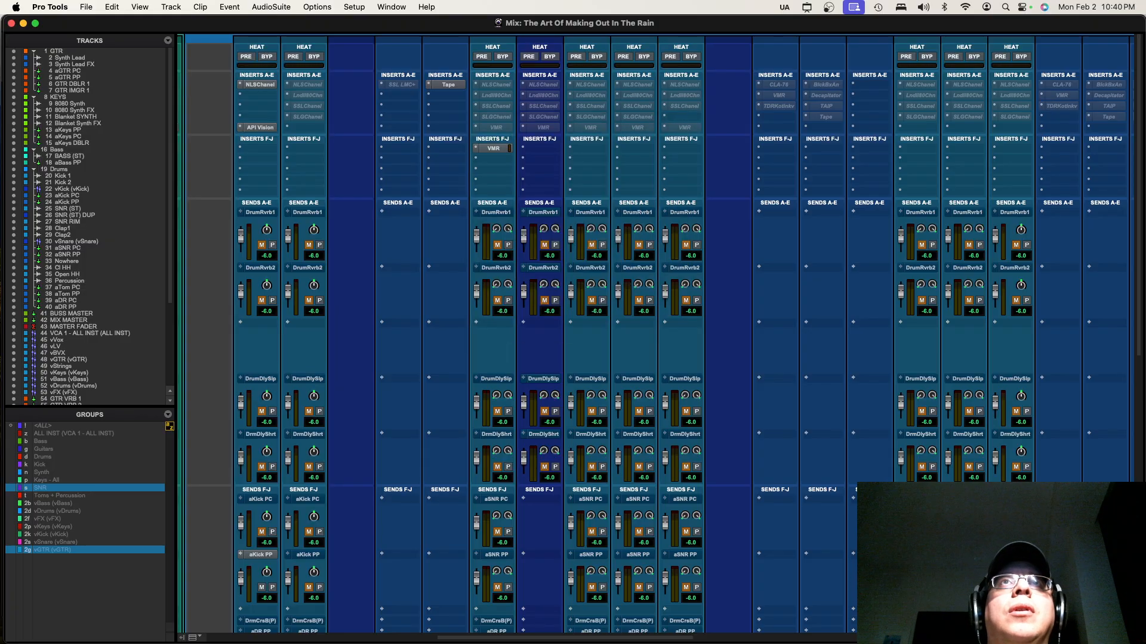
Look through the stereo Dynamics plug-ins available for an empty insert slot on aKick PP.
left_click(449, 122)
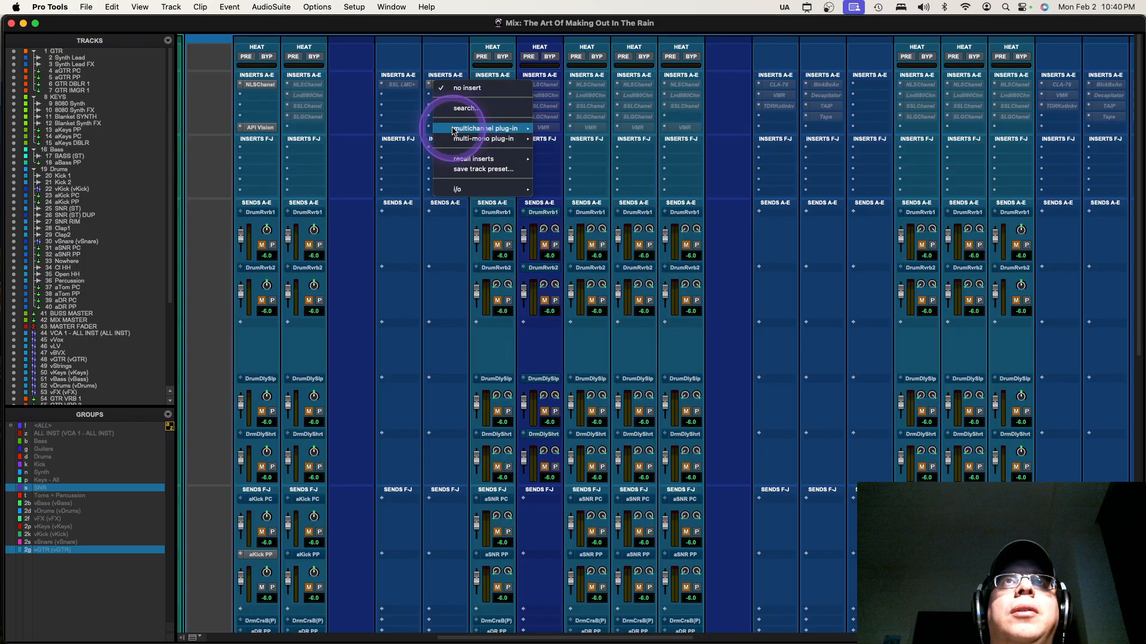
mouse_move(484, 128)
mouse_move(625, 493)
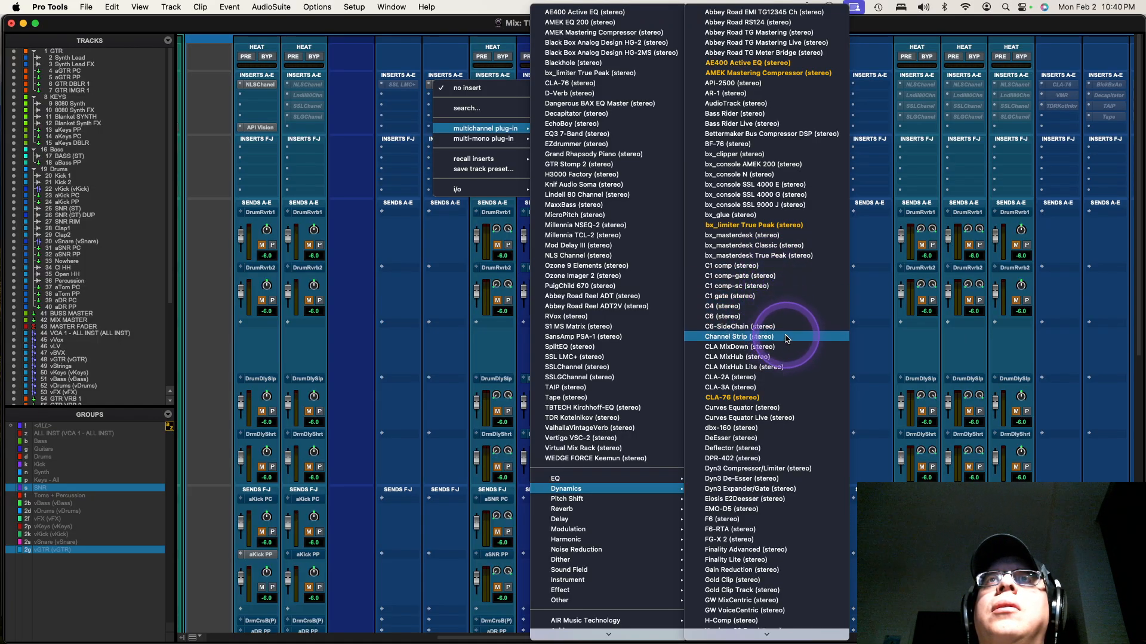
scroll(782, 333, "down", 8)
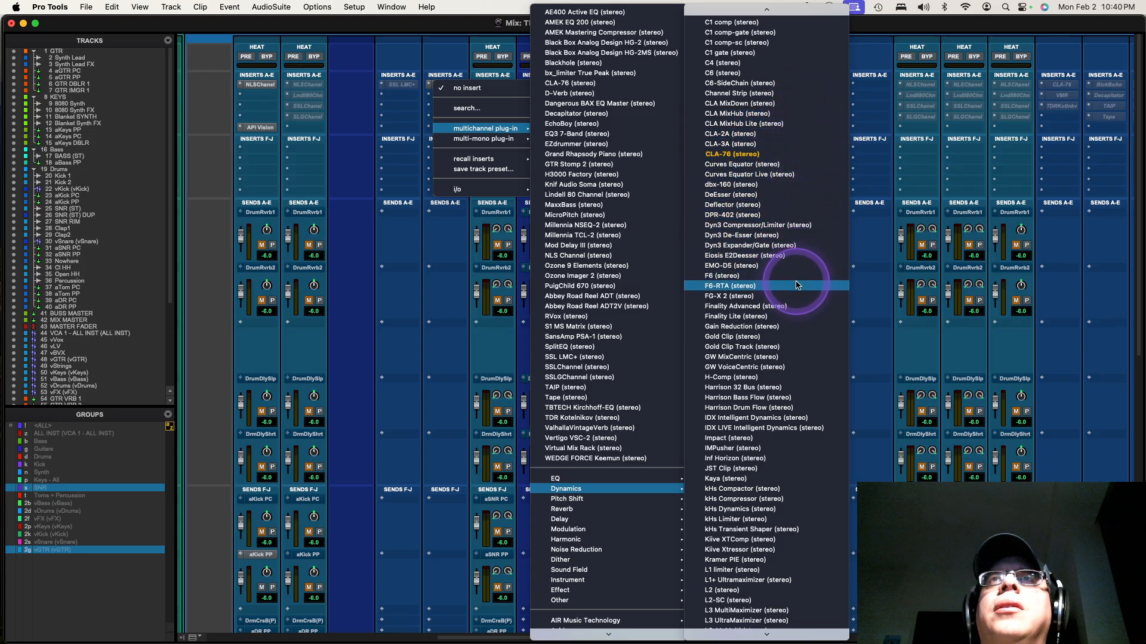
left_click(791, 215)
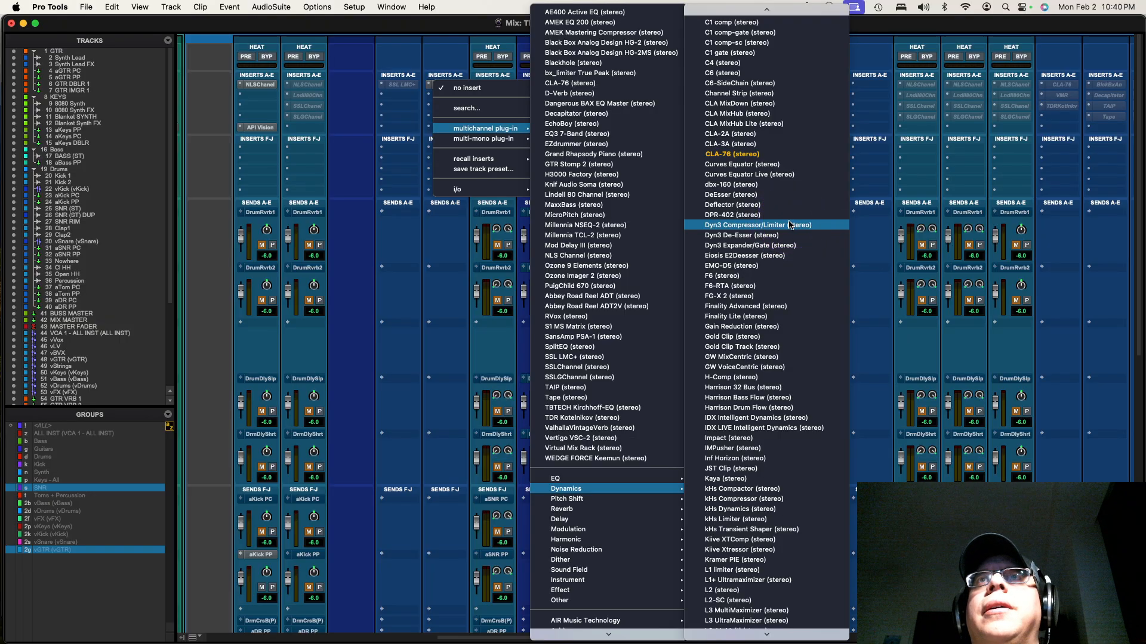
left_click(806, 374)
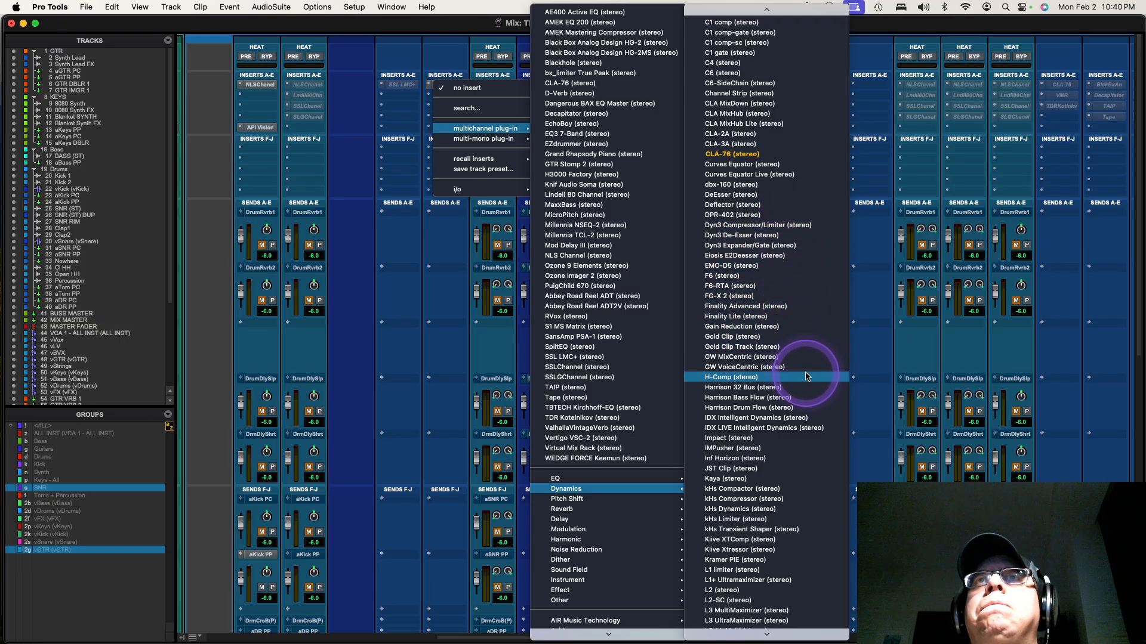
scroll(806, 377, "down", 5)
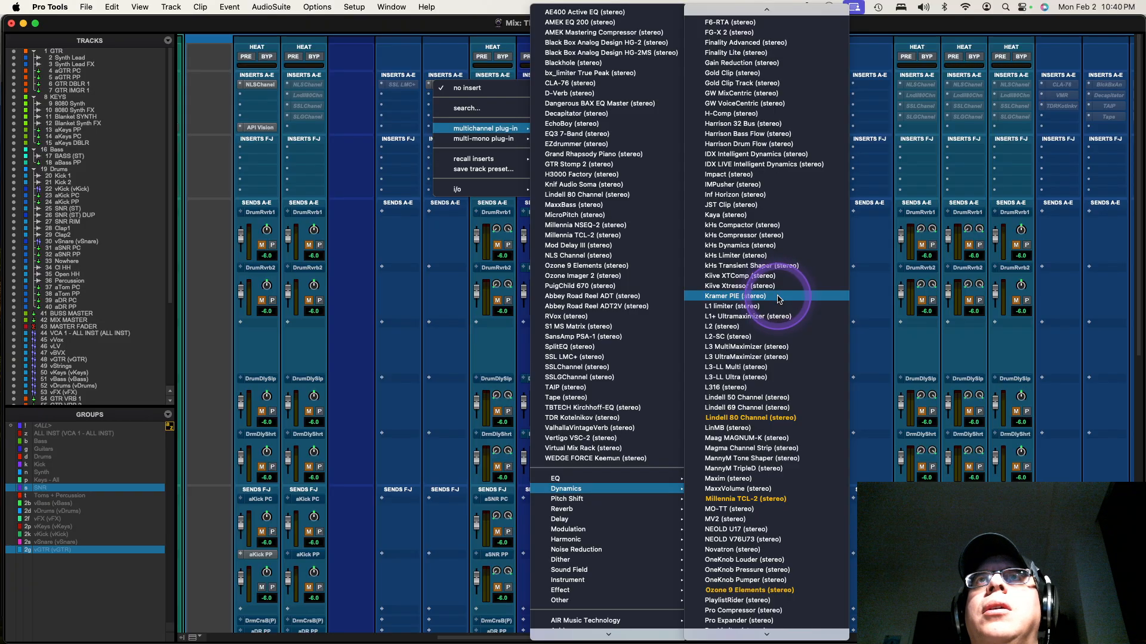
scroll(790, 385, "down", 7)
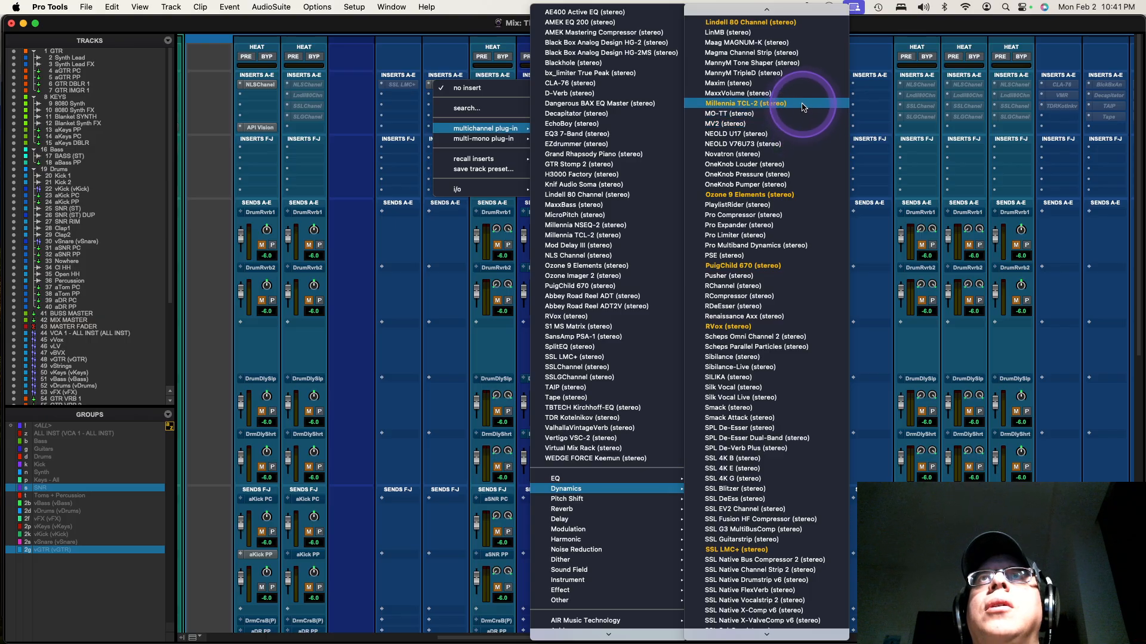
scroll(803, 106, "up", 7)
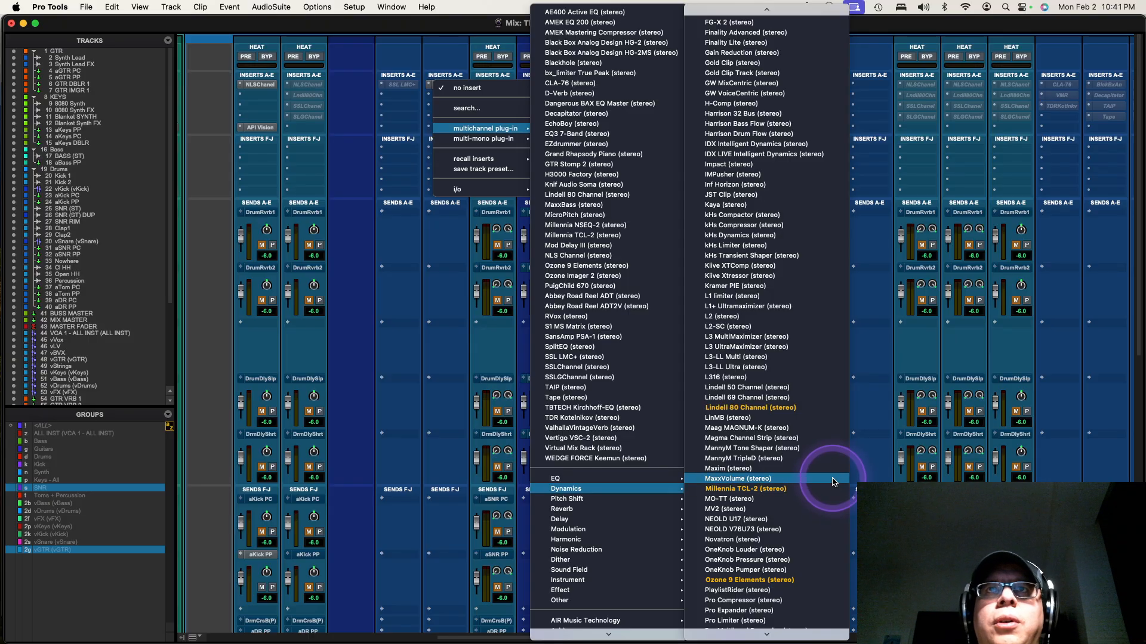
scroll(834, 478, "down", 5)
scroll(826, 394, "down", 3)
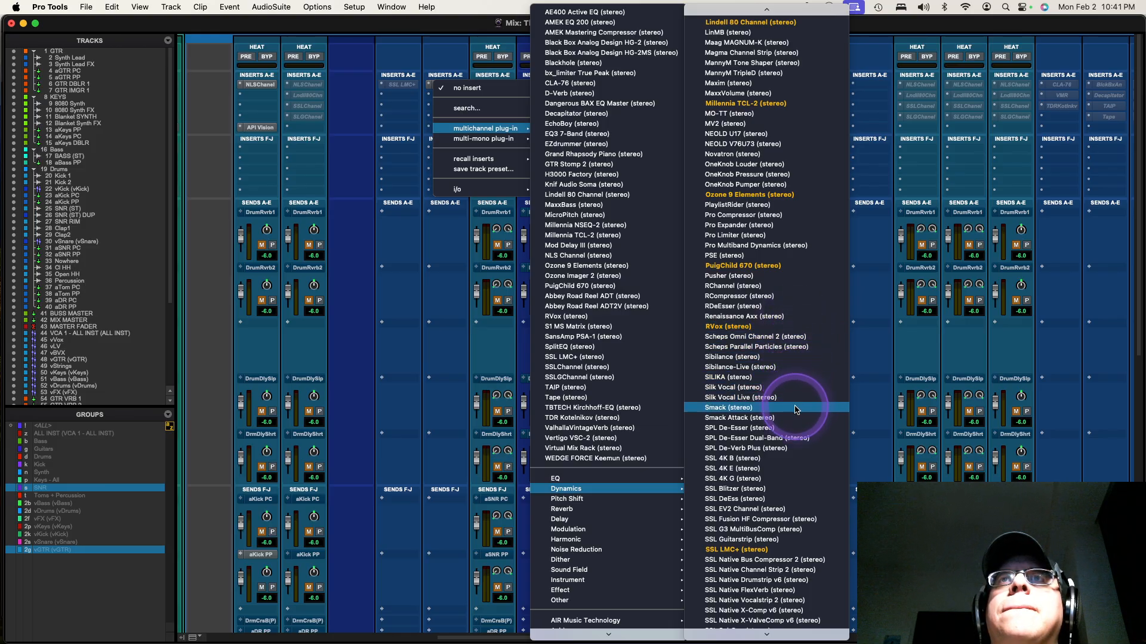
scroll(796, 406, "down", 5)
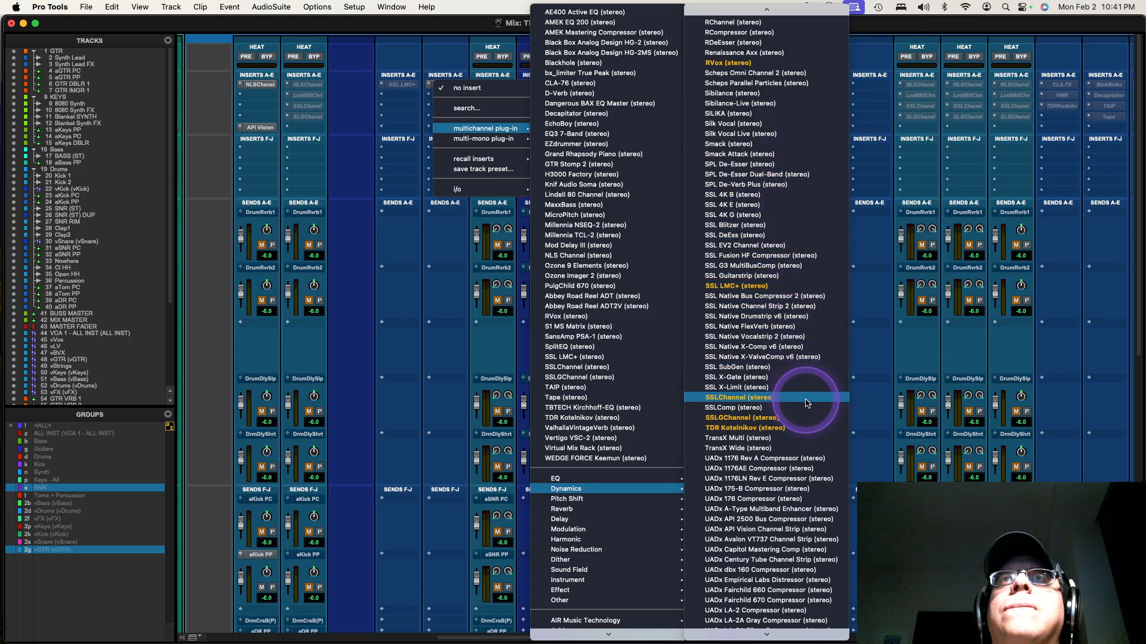
scroll(799, 400, "down", 3)
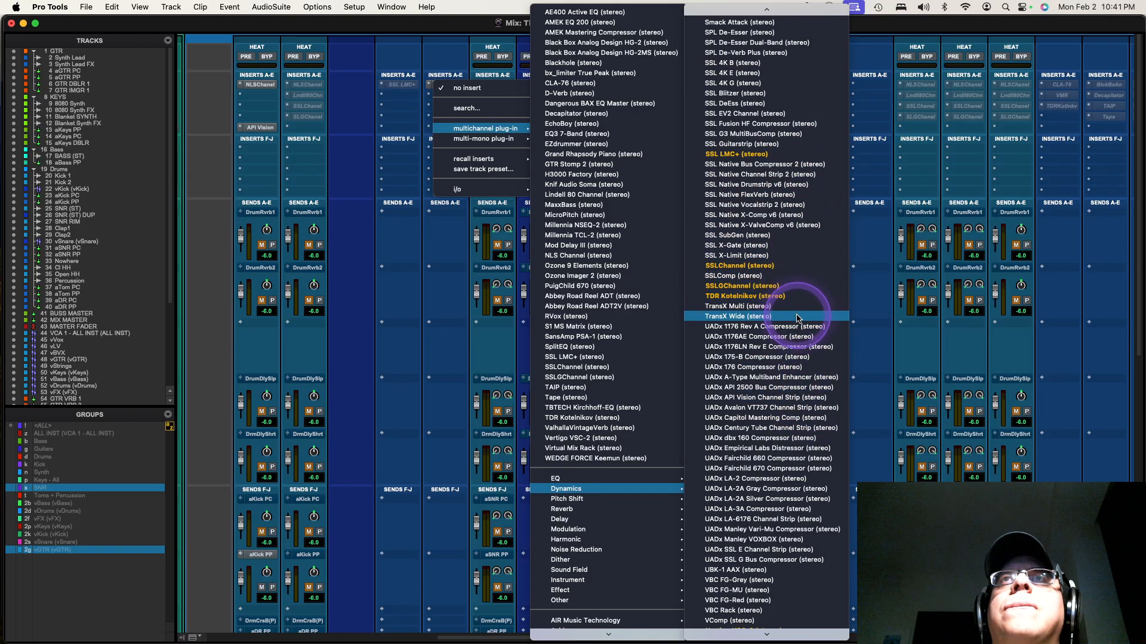
scroll(798, 320, "down", 3)
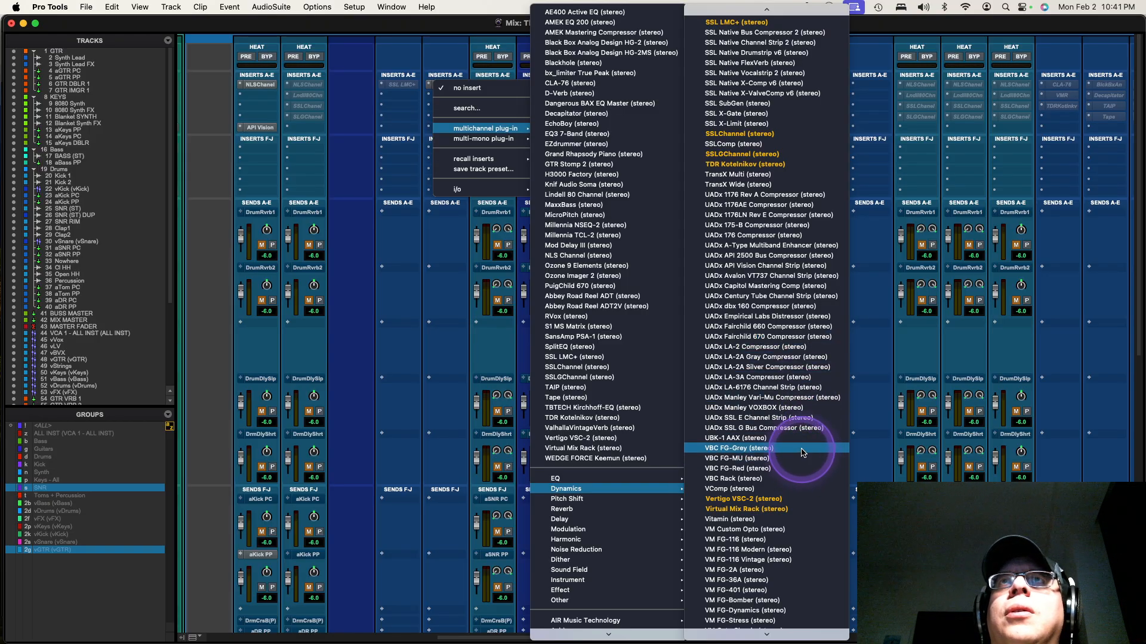
scroll(801, 453, "down", 2)
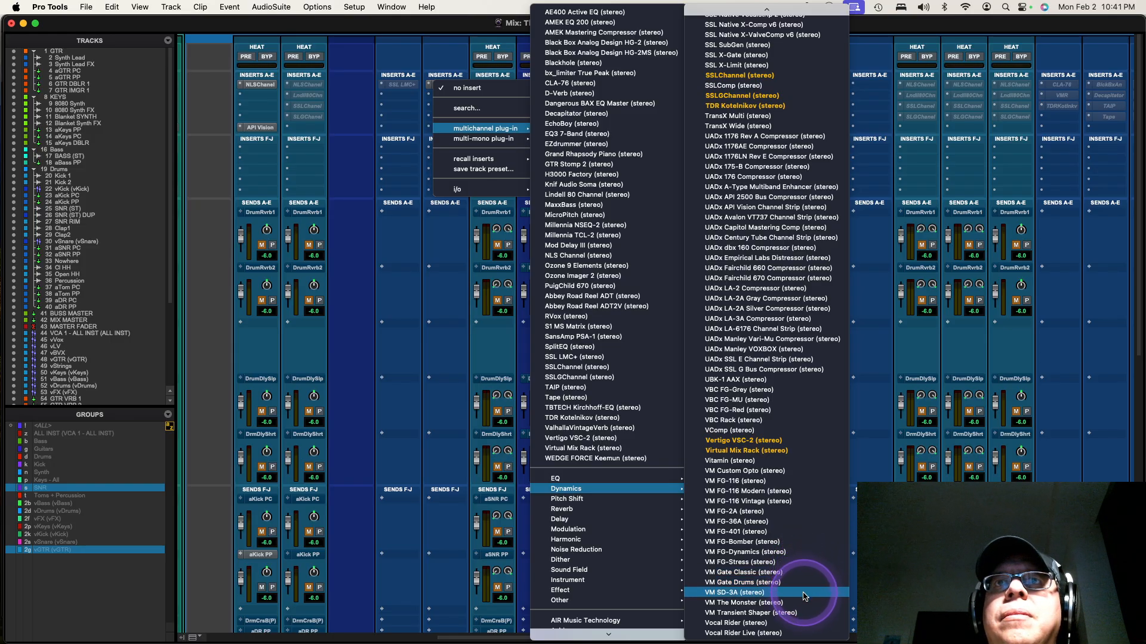
scroll(797, 507, "up", 10)
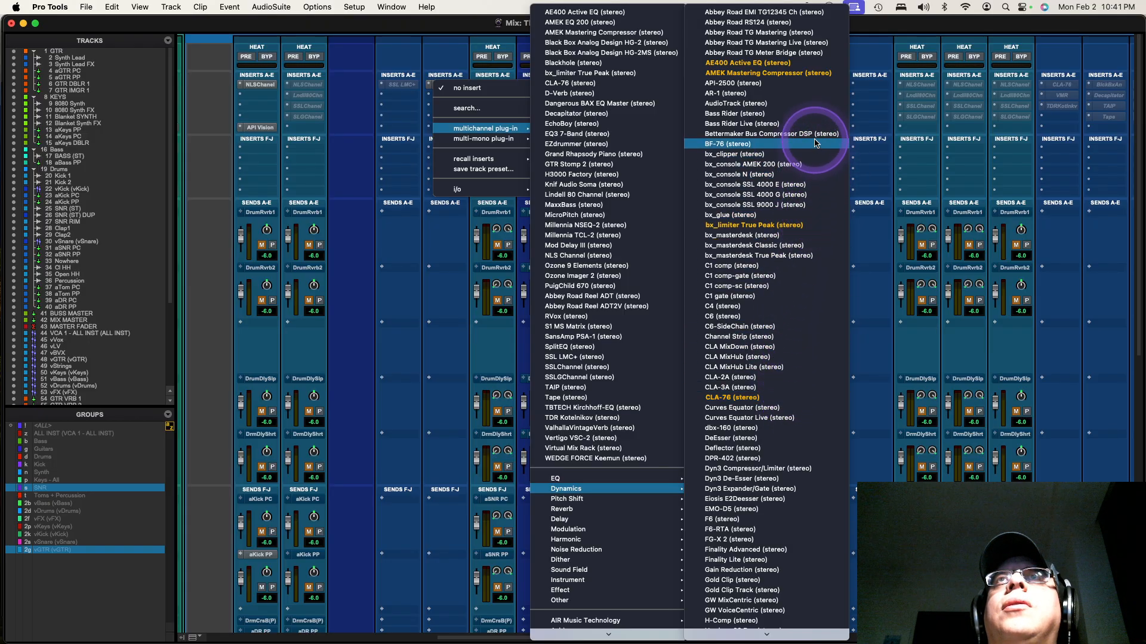
scroll(823, 289, "down", 10)
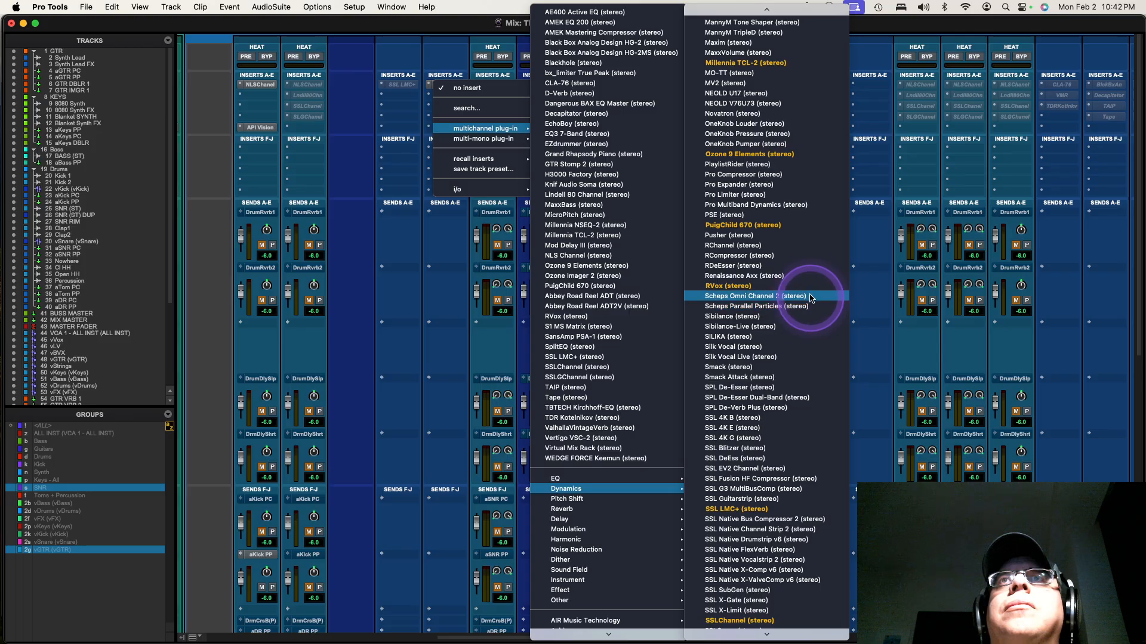
scroll(806, 289, "down", 10)
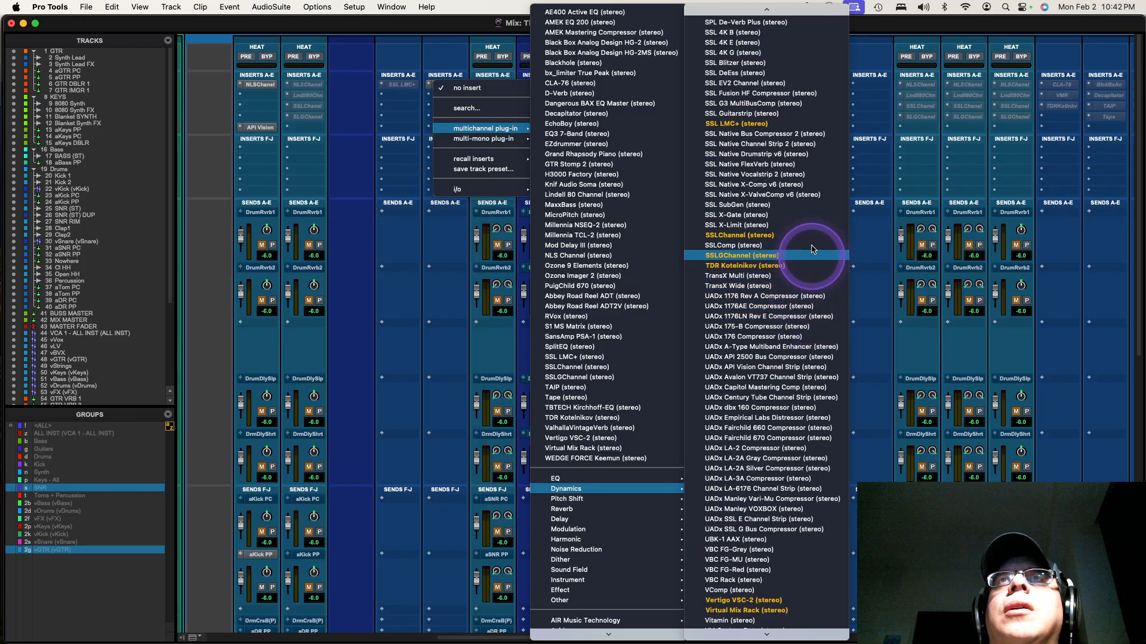
left_click(387, 267)
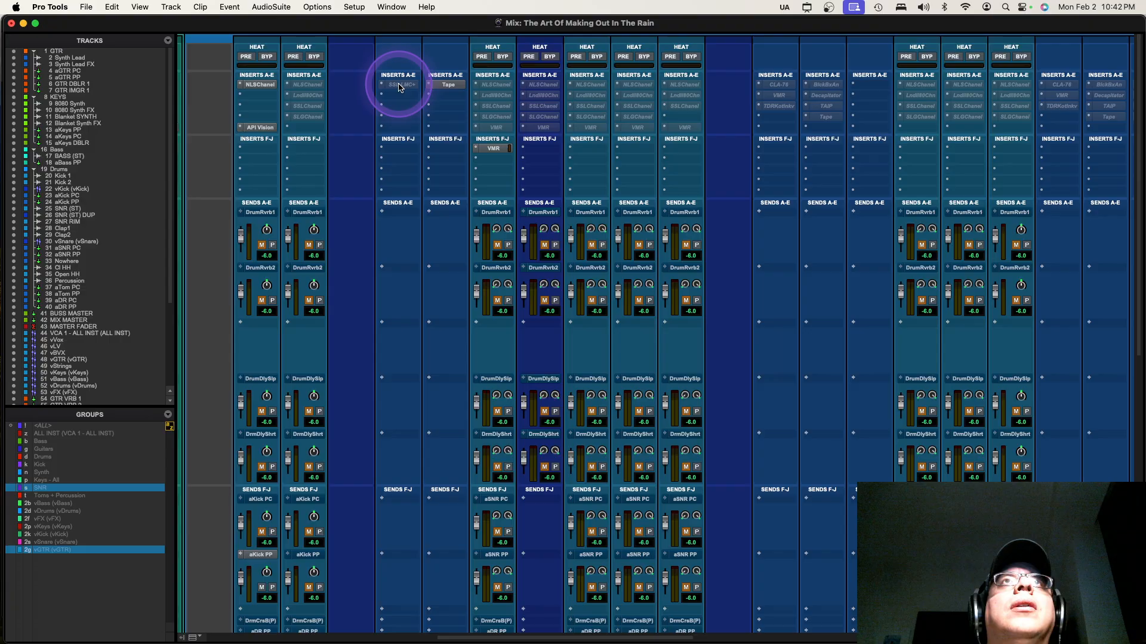
Move the SSL LMC+ from aKick PC to the fifth insert slot of aKick PP and bypass it in its window.
left_click_drag(410, 94, 449, 133)
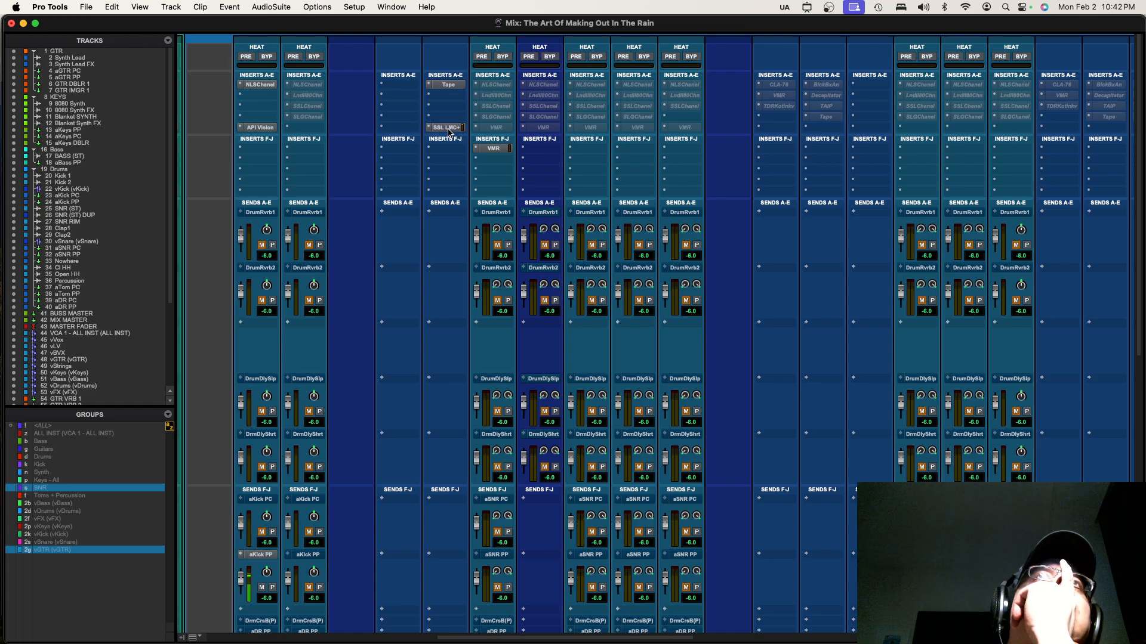
left_click(447, 128)
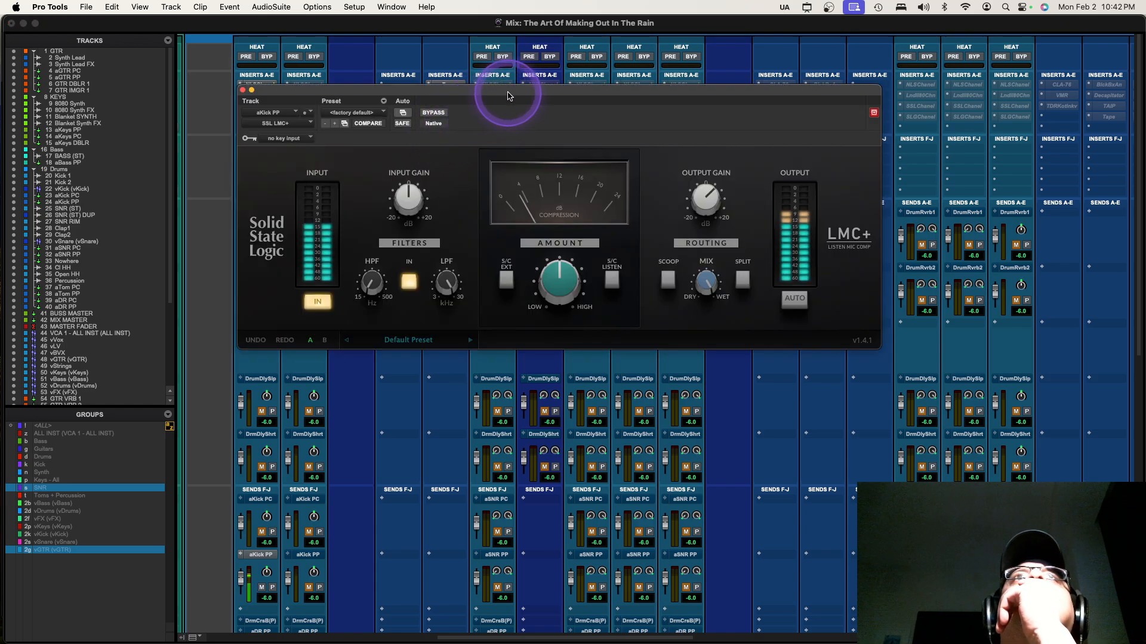
left_click_drag(507, 95, 519, 174)
left_click(451, 198)
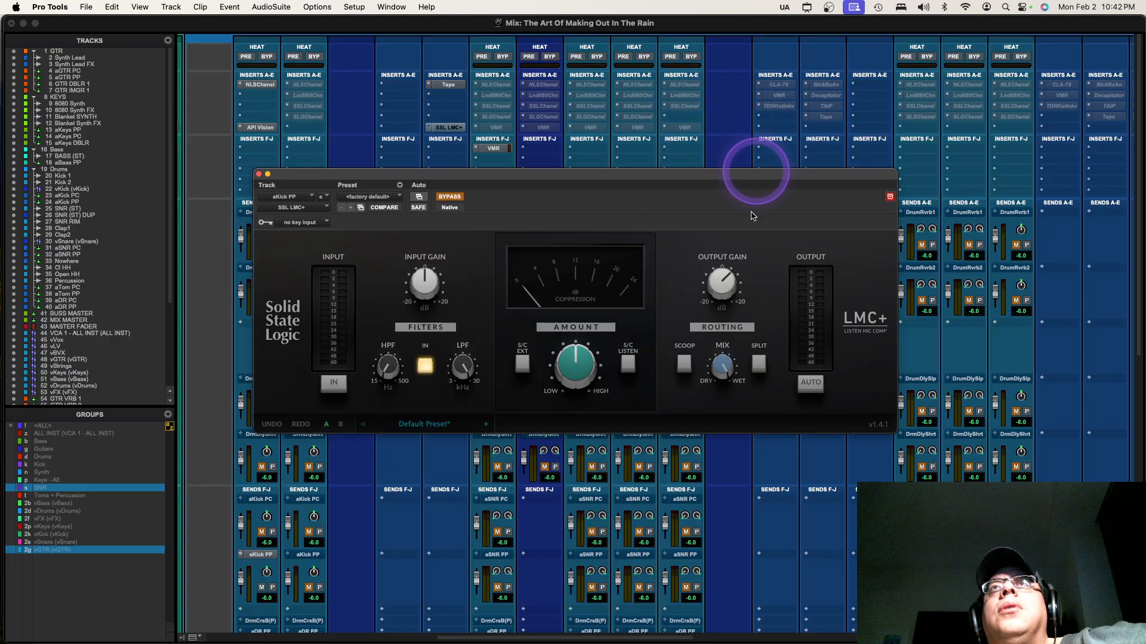
Check the recording in OBS Studio and bring up the Edit window in Pro Tools in between.
left_click(336, 627)
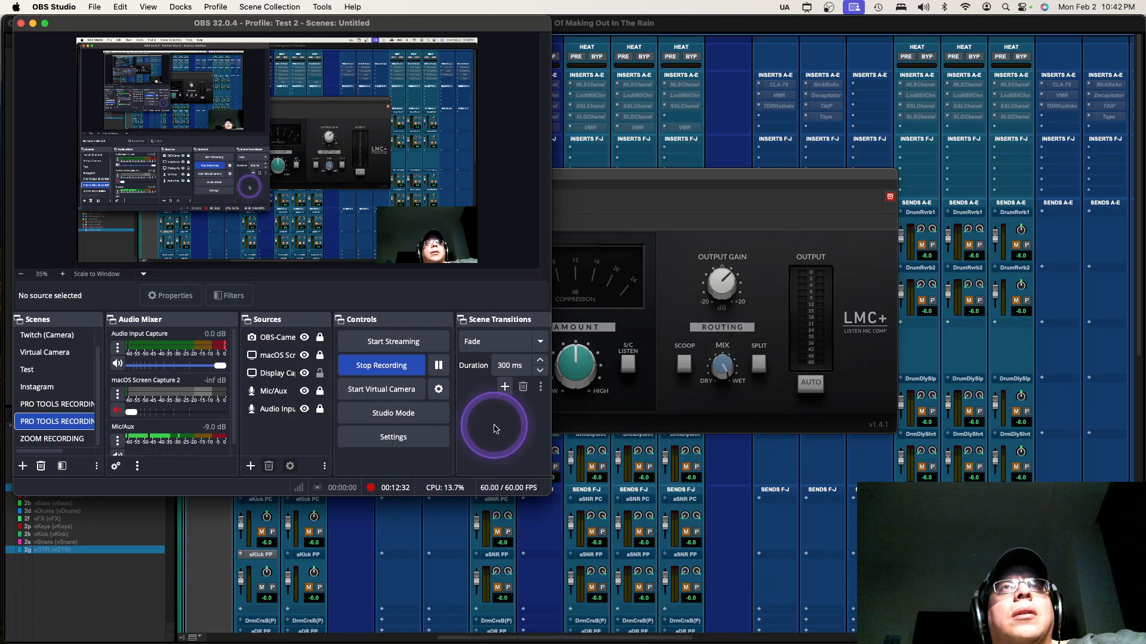
left_click(442, 546)
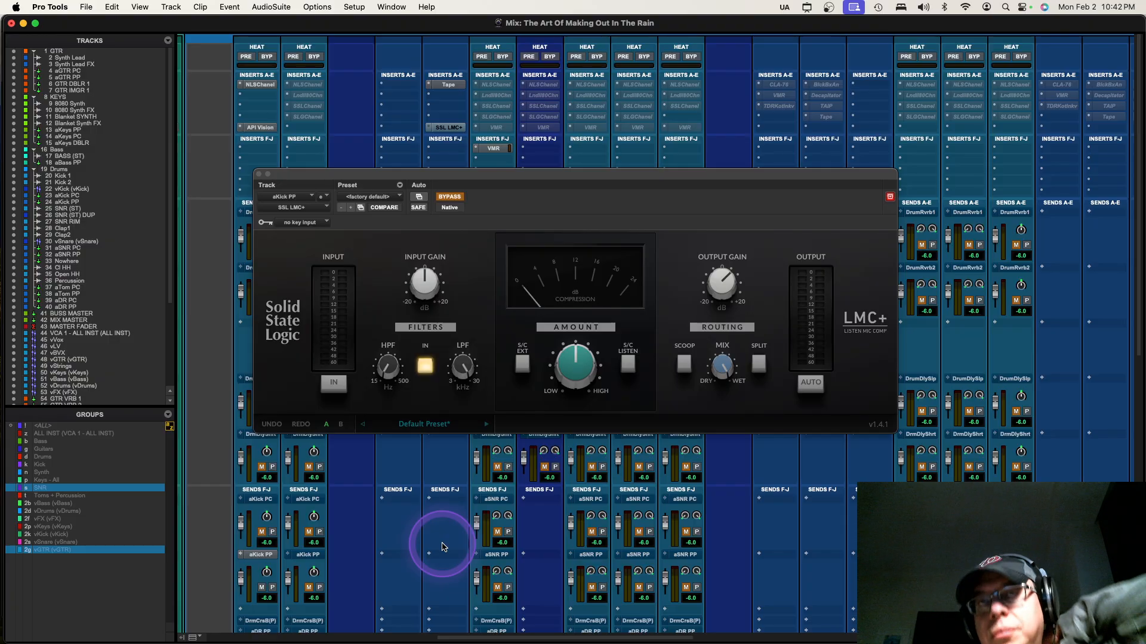
key("super+equal")
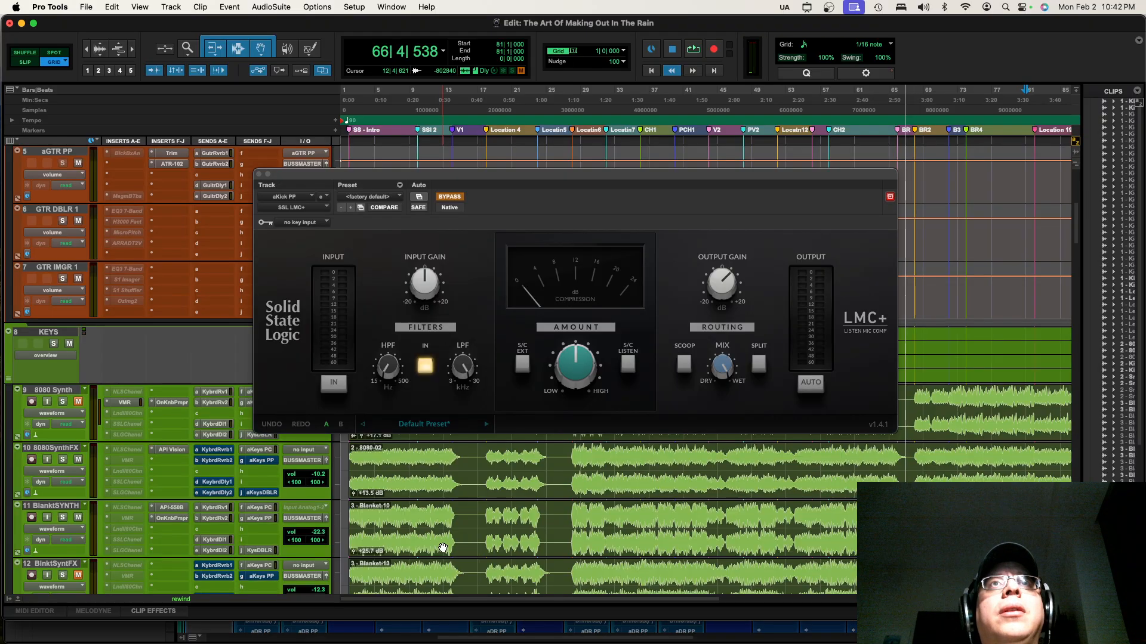
key("super+Tab")
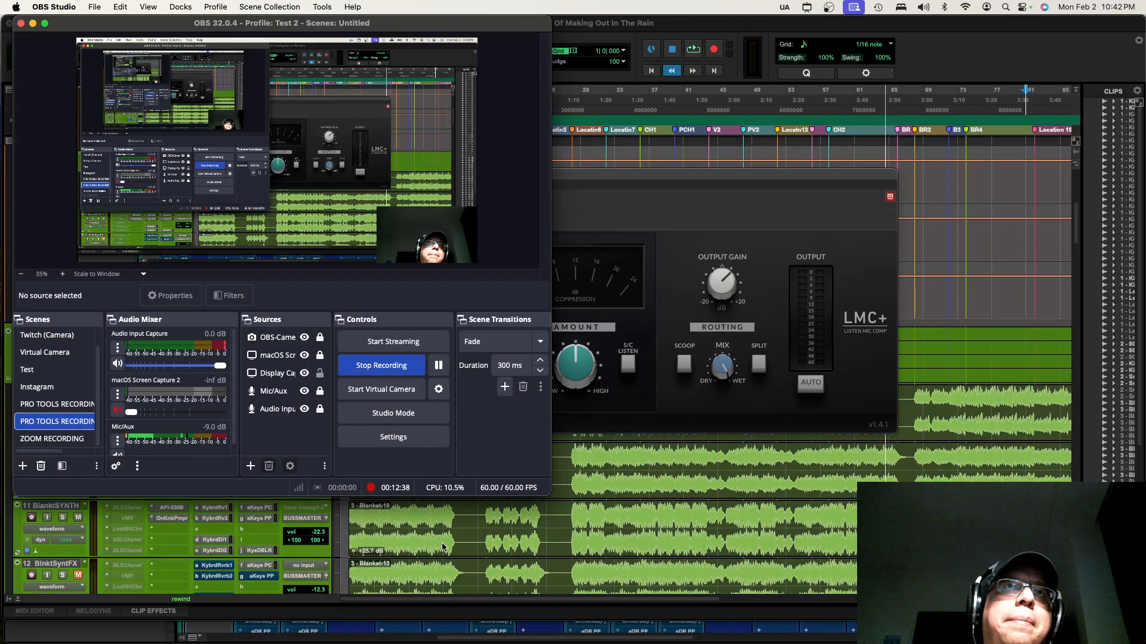